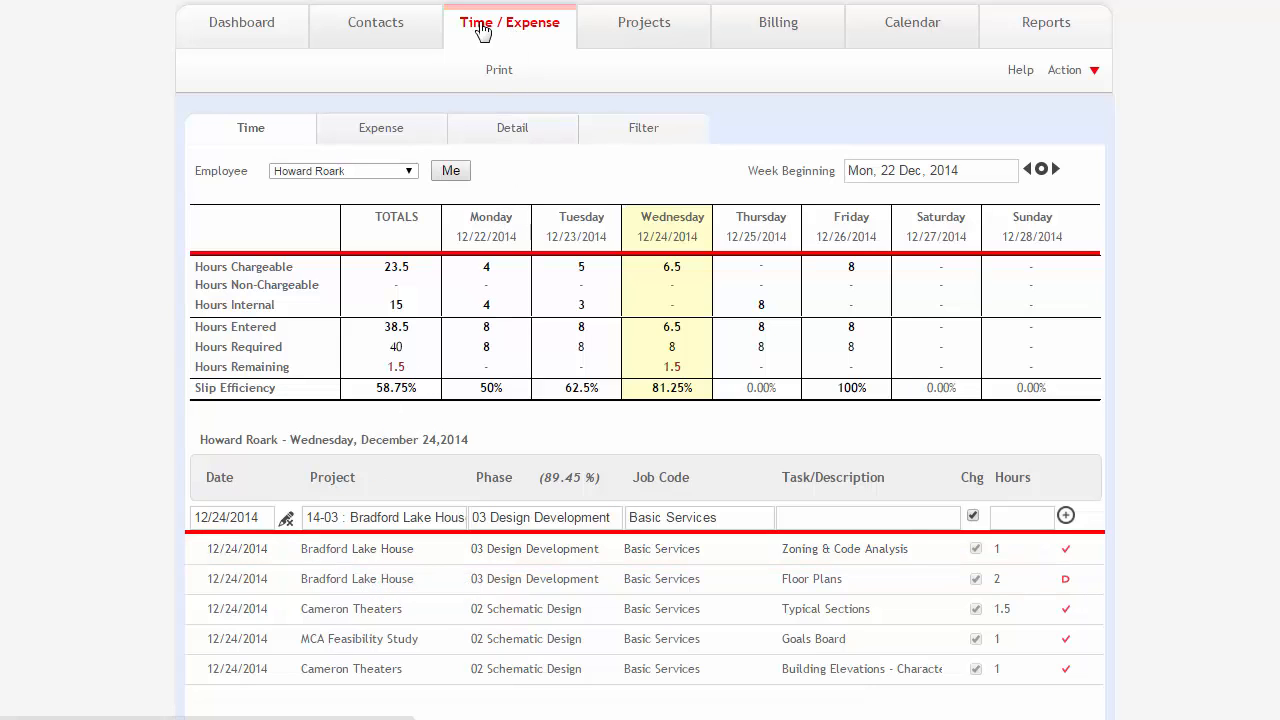
# Select Friday 12/26/2014 on the weekly time sheet and open the Bradford Lake House entry's slip detail.
pyautogui.click(513, 145)
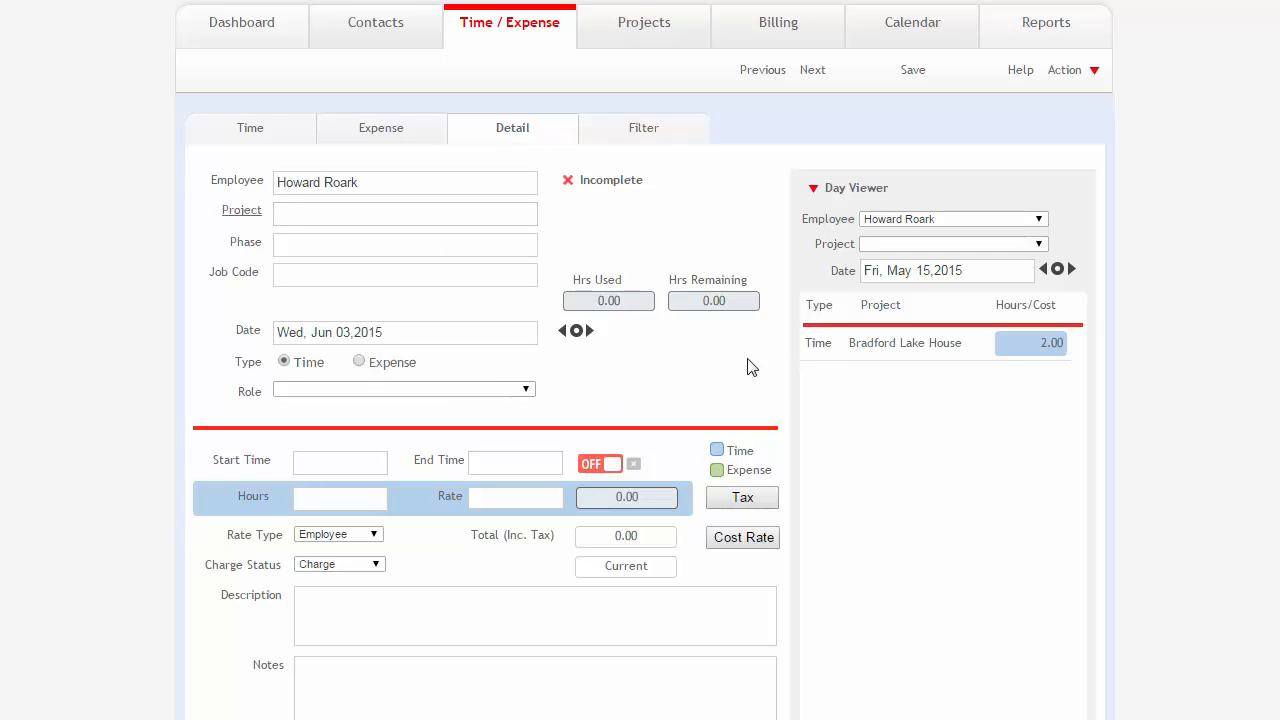
pyautogui.click(265, 140)
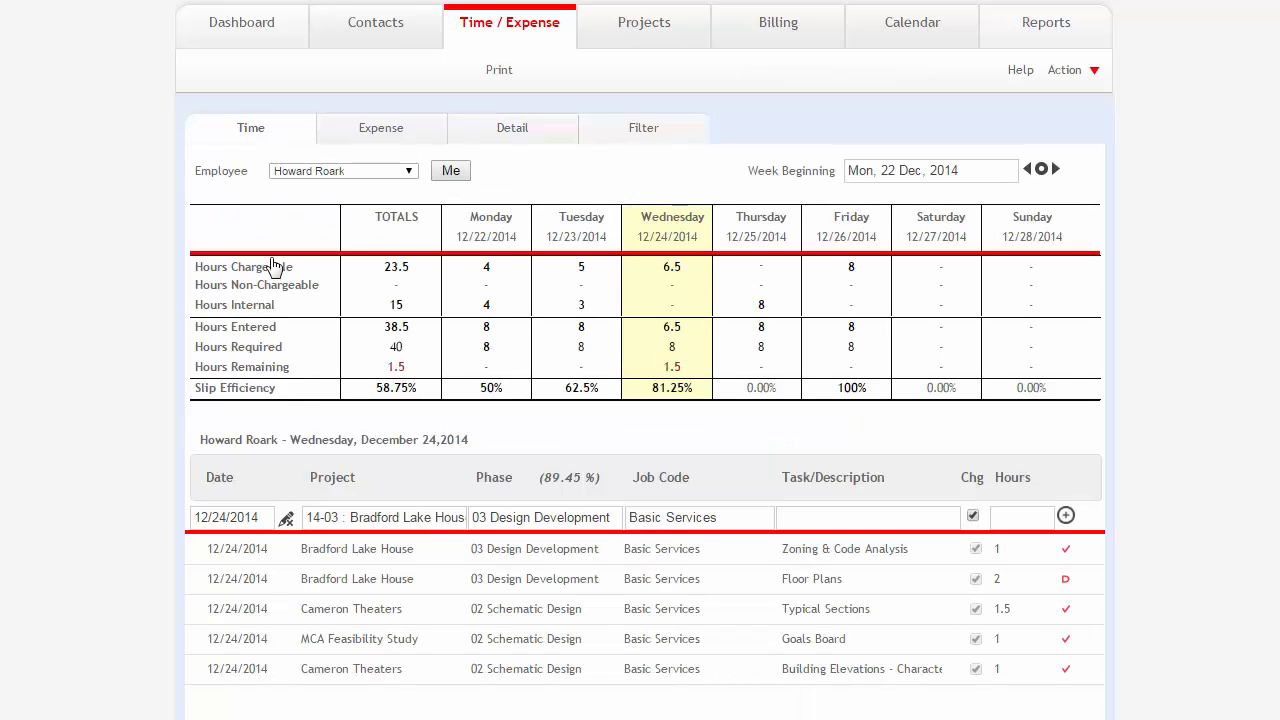
pyautogui.click(851, 288)
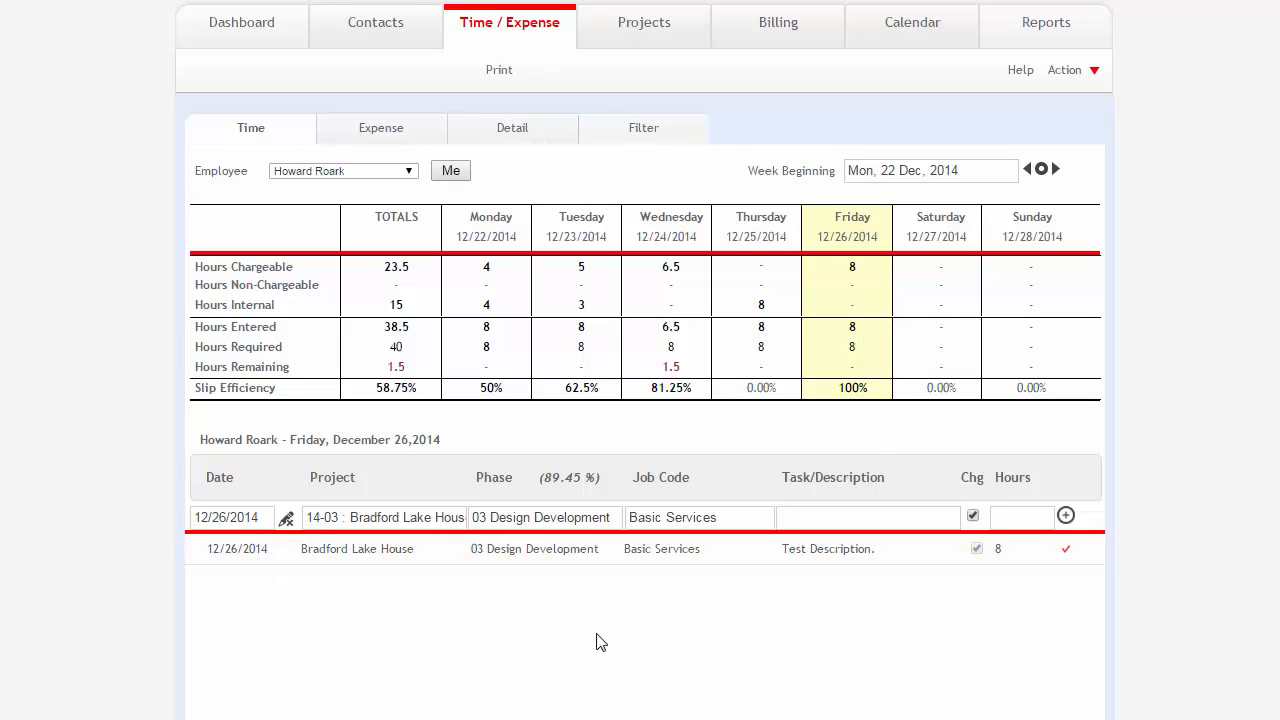
pyautogui.click(367, 562)
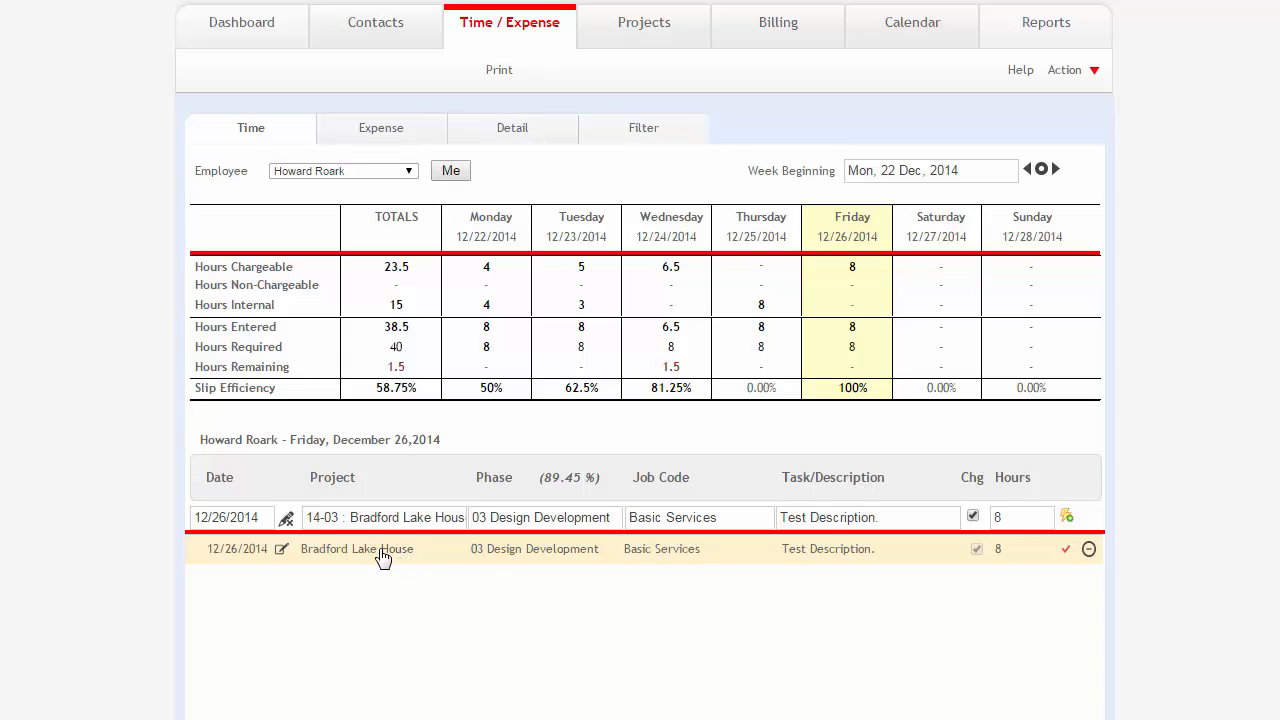
pyautogui.click(281, 552)
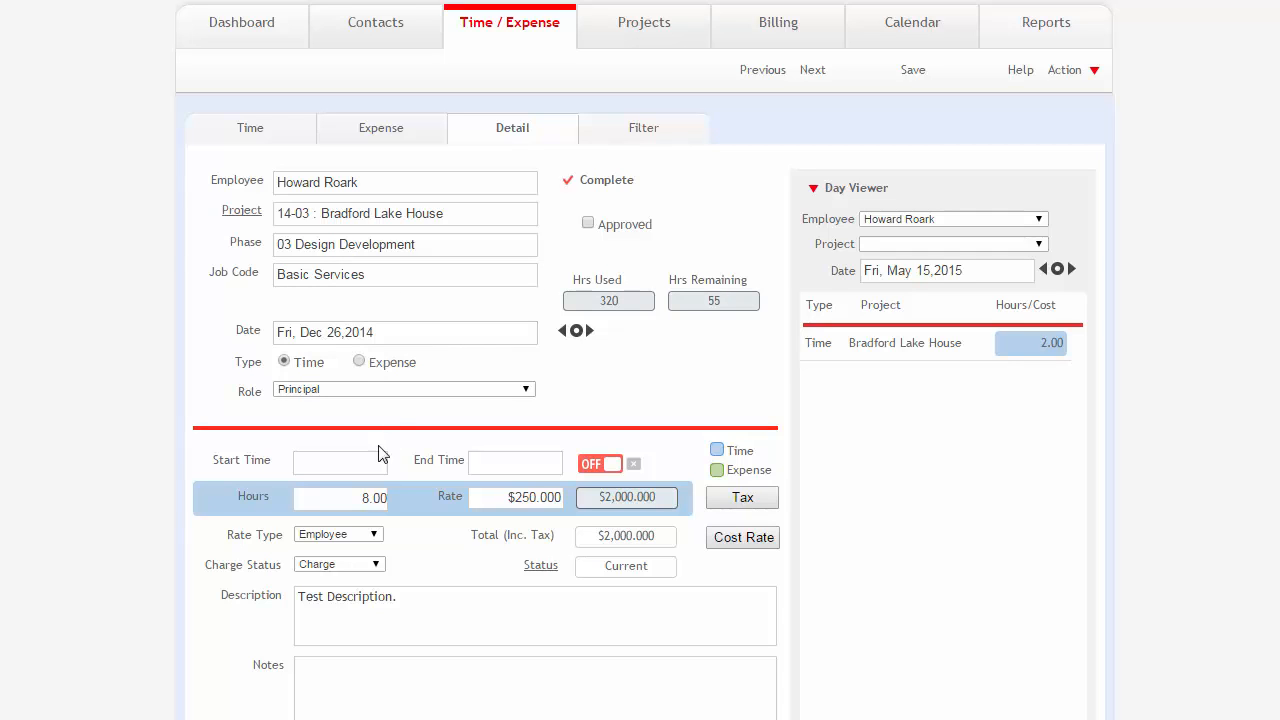
# Inspect the Hours and Rate fields of the slip.
pyautogui.moveTo(360, 499); pyautogui.dragTo(391, 500)
pyautogui.click(357, 499)
pyautogui.moveTo(498, 497); pyautogui.dragTo(566, 498)
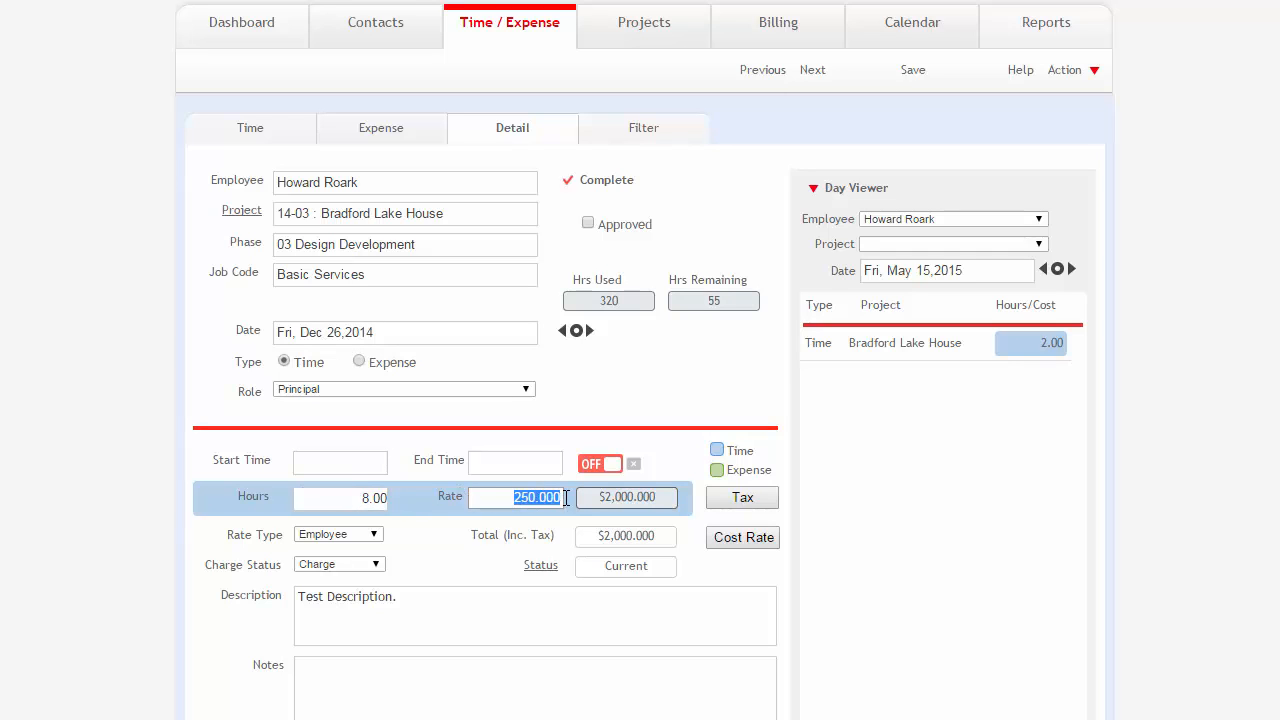
pyautogui.click(497, 498)
# Clear the slip's Job Code and return to the time sheet without saving the change.
pyautogui.click(403, 276)
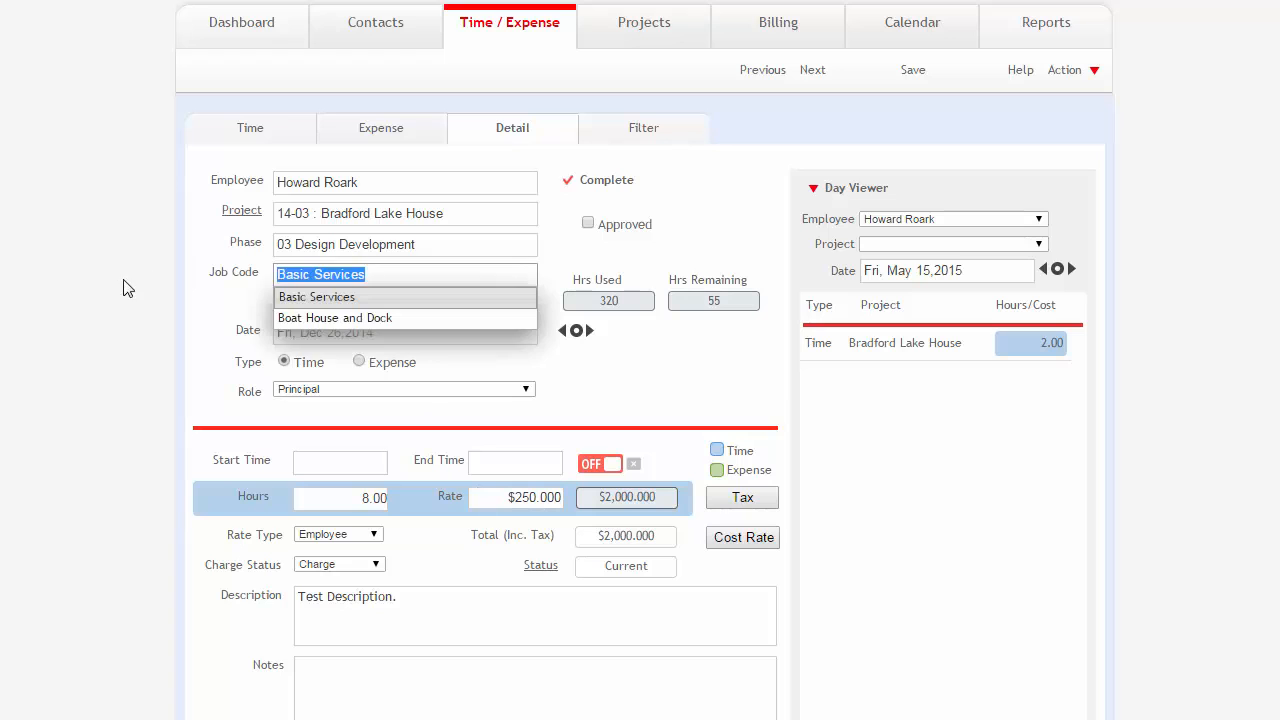
pyautogui.press('BackSpace')
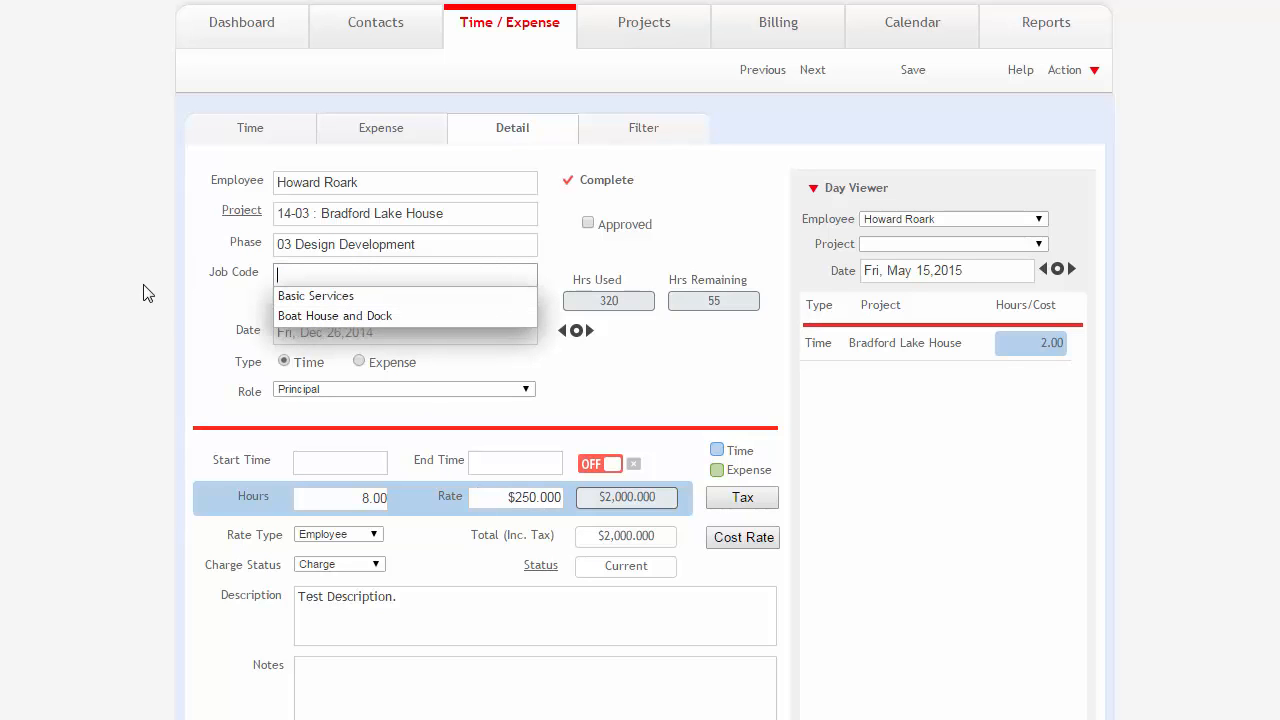
pyautogui.click(200, 308)
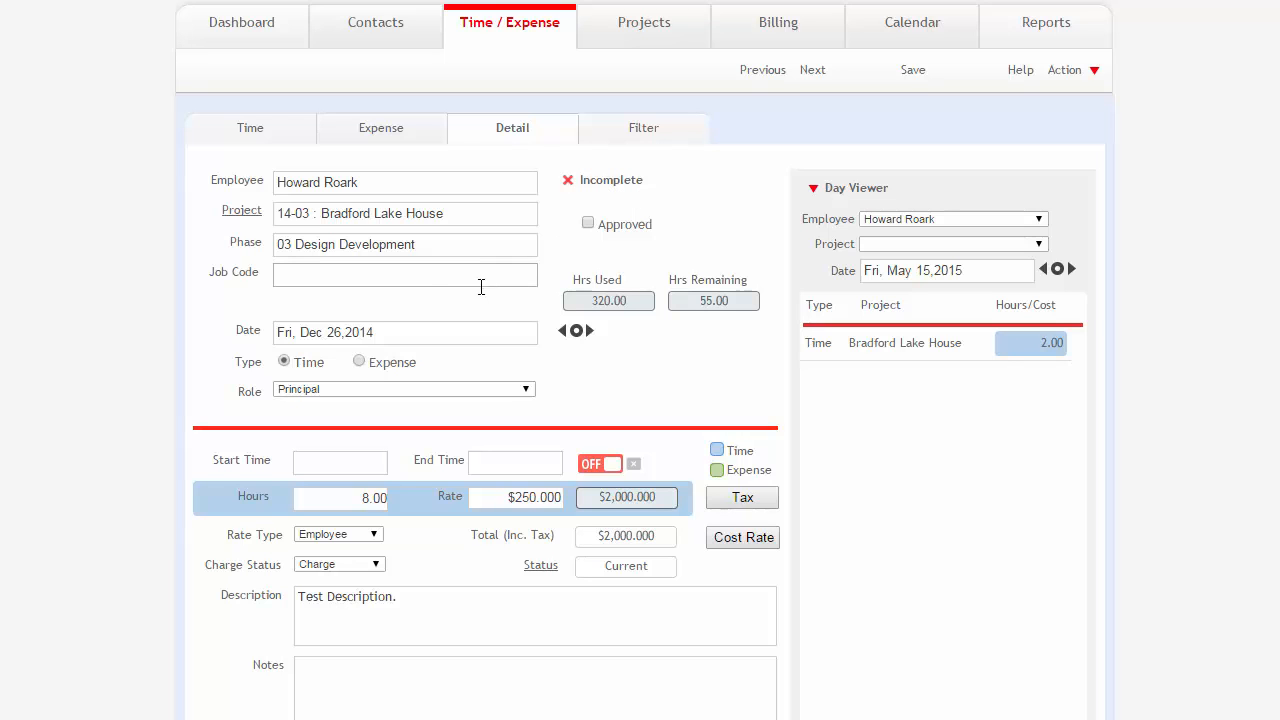
pyautogui.click(245, 130)
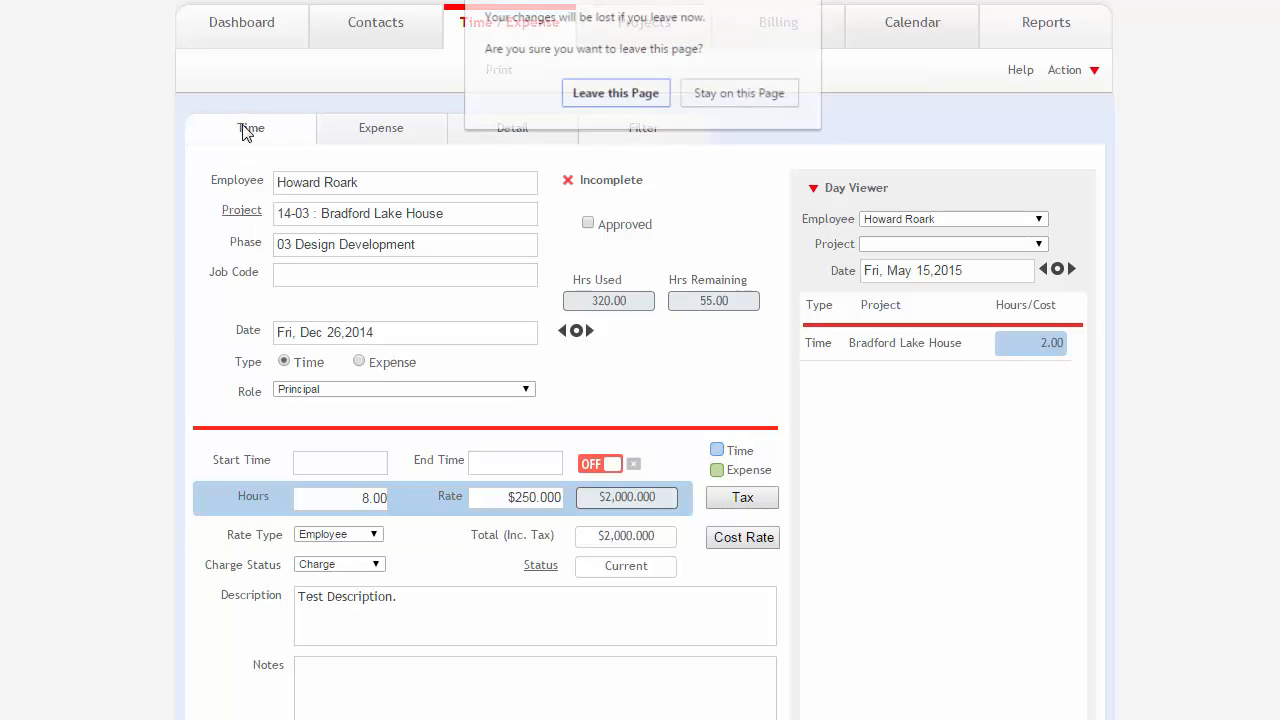
pyautogui.click(595, 97)
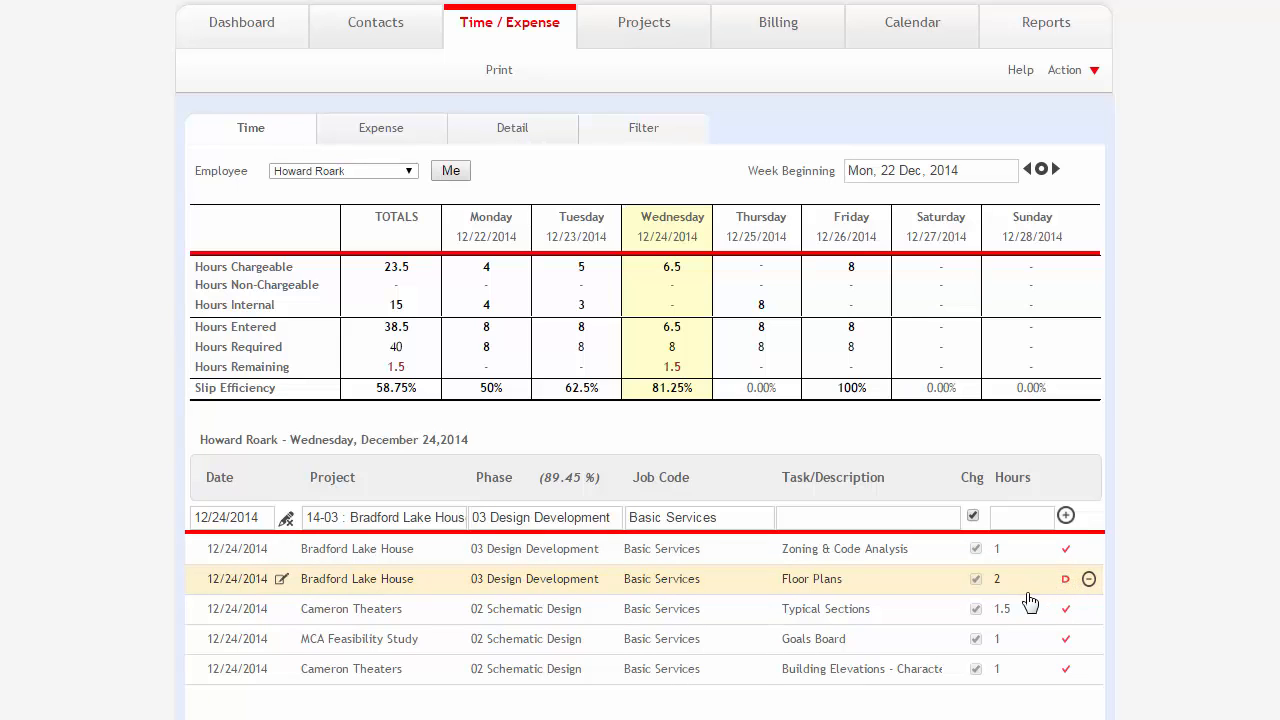
# Open the 12/24/2014 Zoning & Code Analysis slip's detail and switch its type to Expense and back to Time.
pyautogui.click(284, 552)
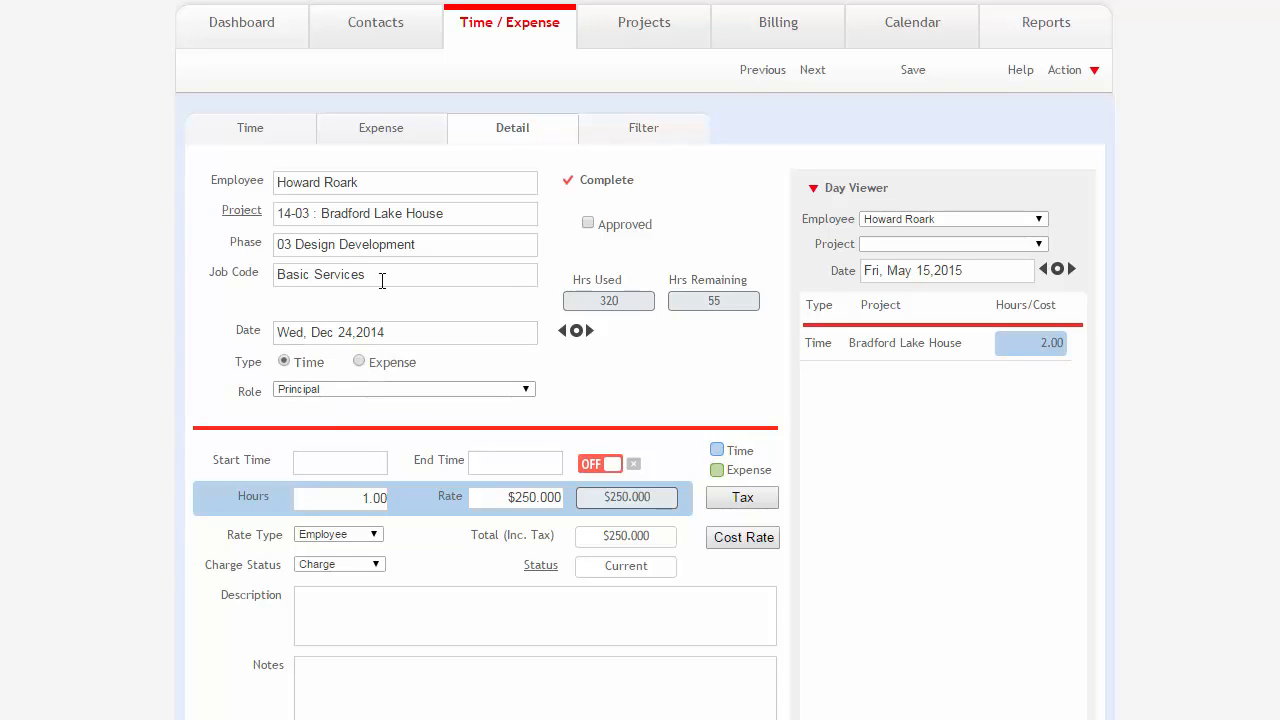
pyautogui.click(359, 362)
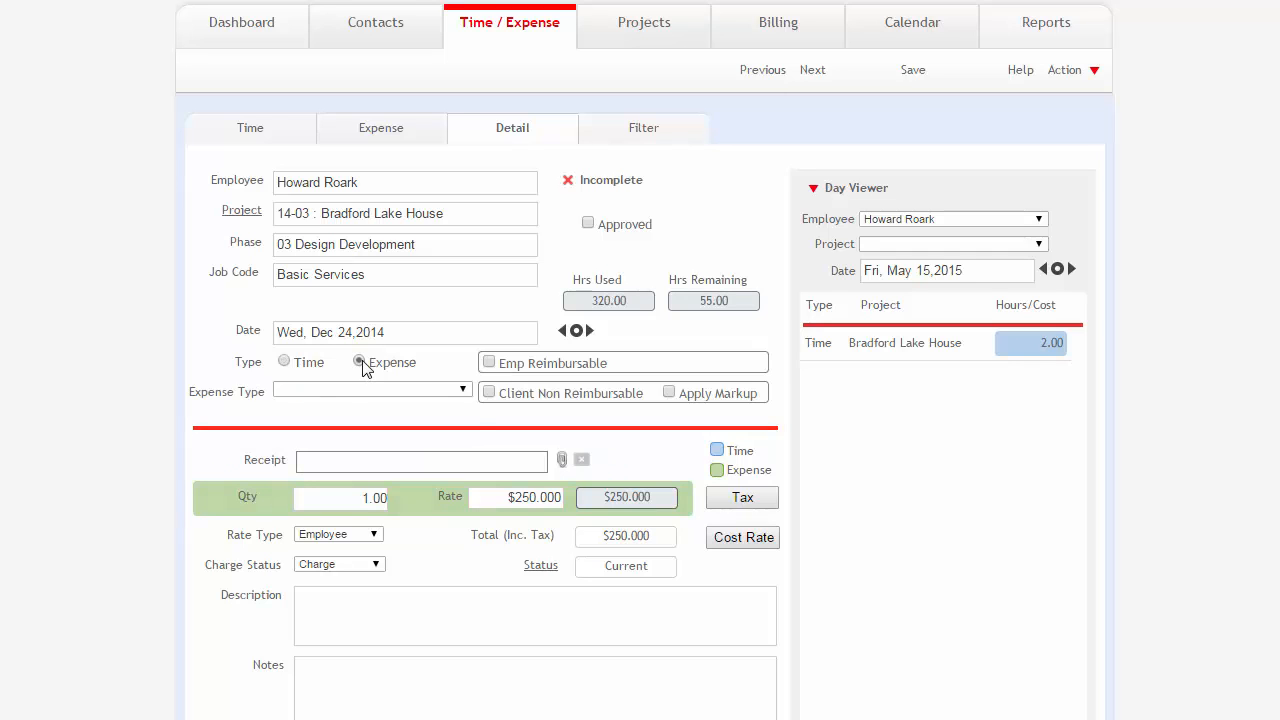
pyautogui.click(285, 362)
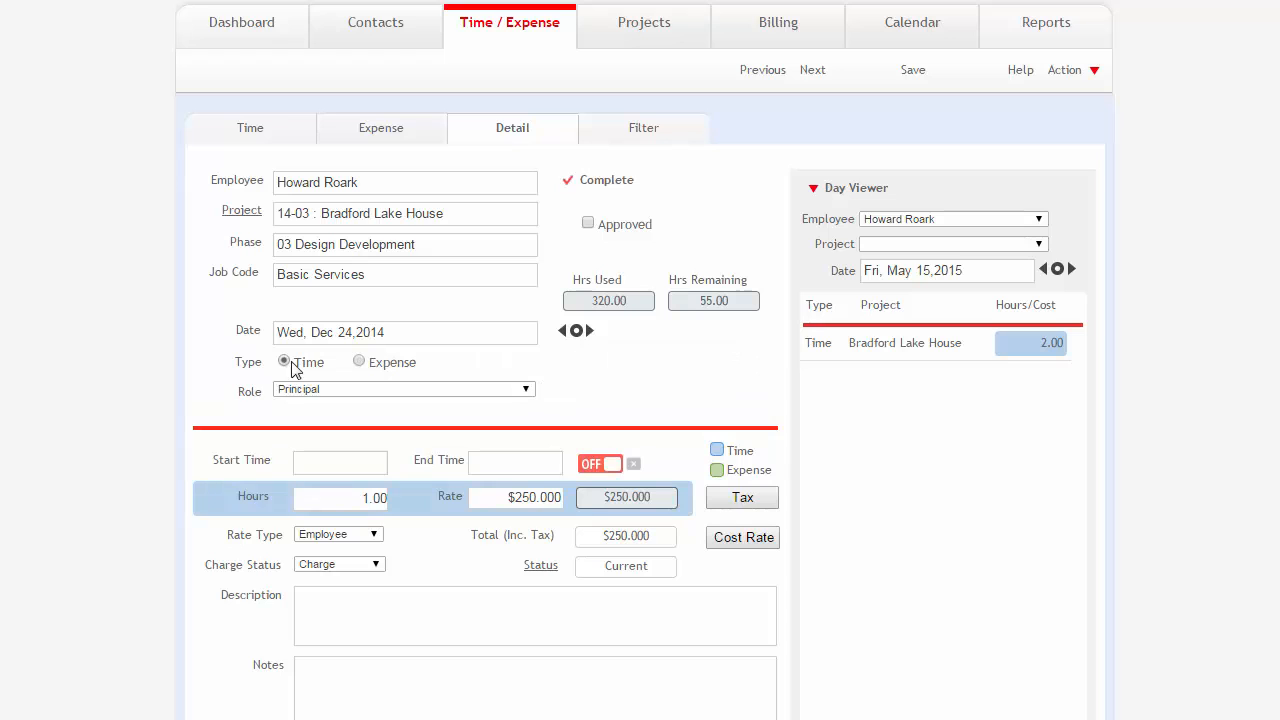
pyautogui.click(360, 362)
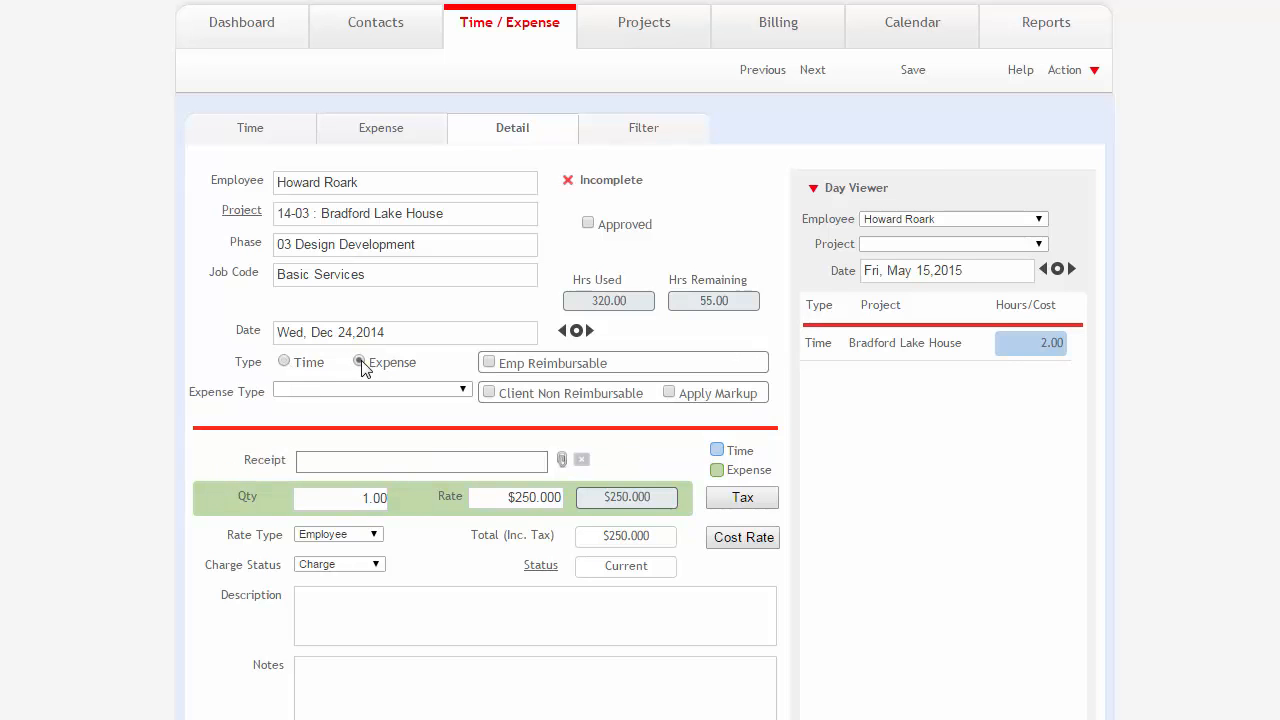
pyautogui.click(285, 362)
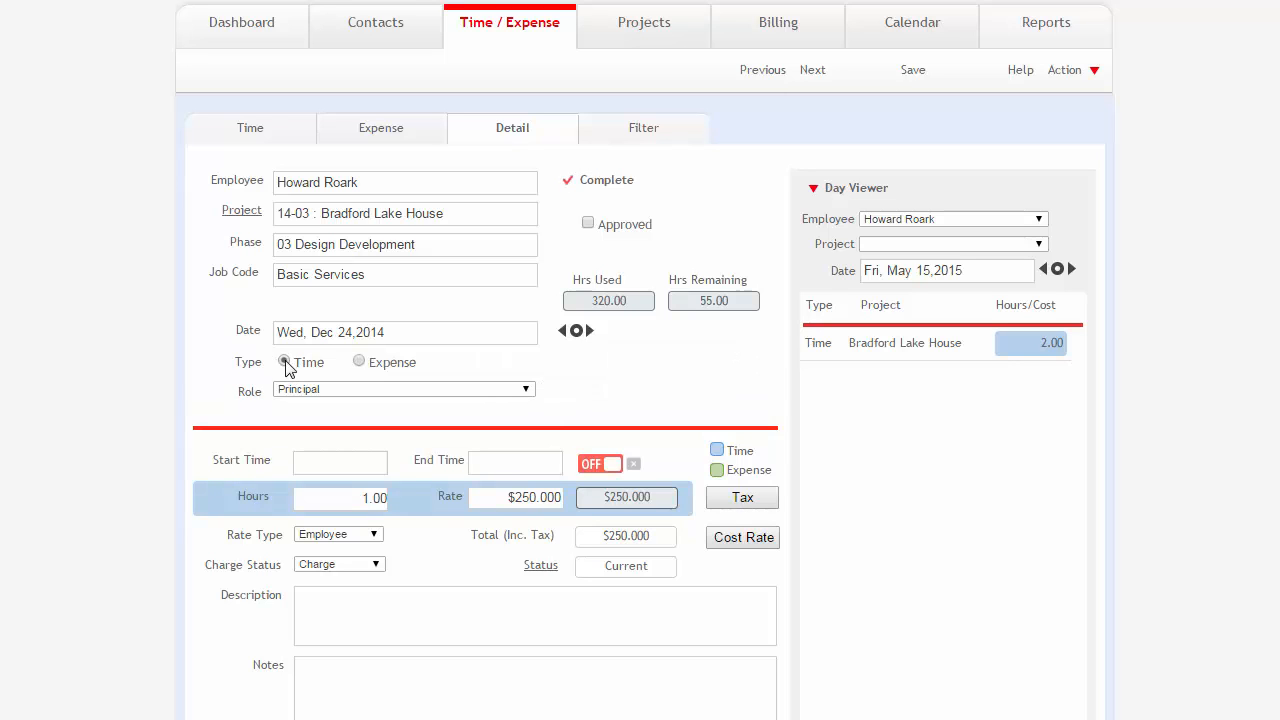
# Review the roles available for the slip and return to the time sheet without saving.
pyautogui.click(340, 392)
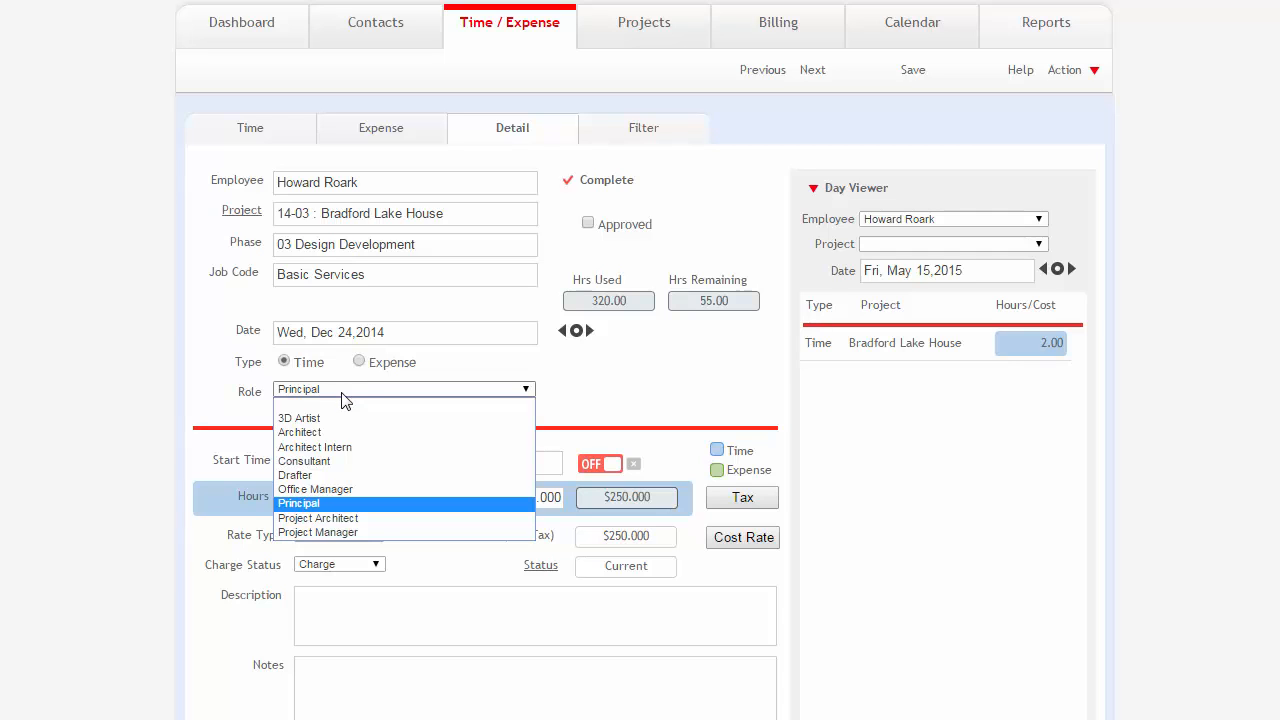
pyautogui.click(342, 392)
pyautogui.click(342, 392)
pyautogui.click(342, 392)
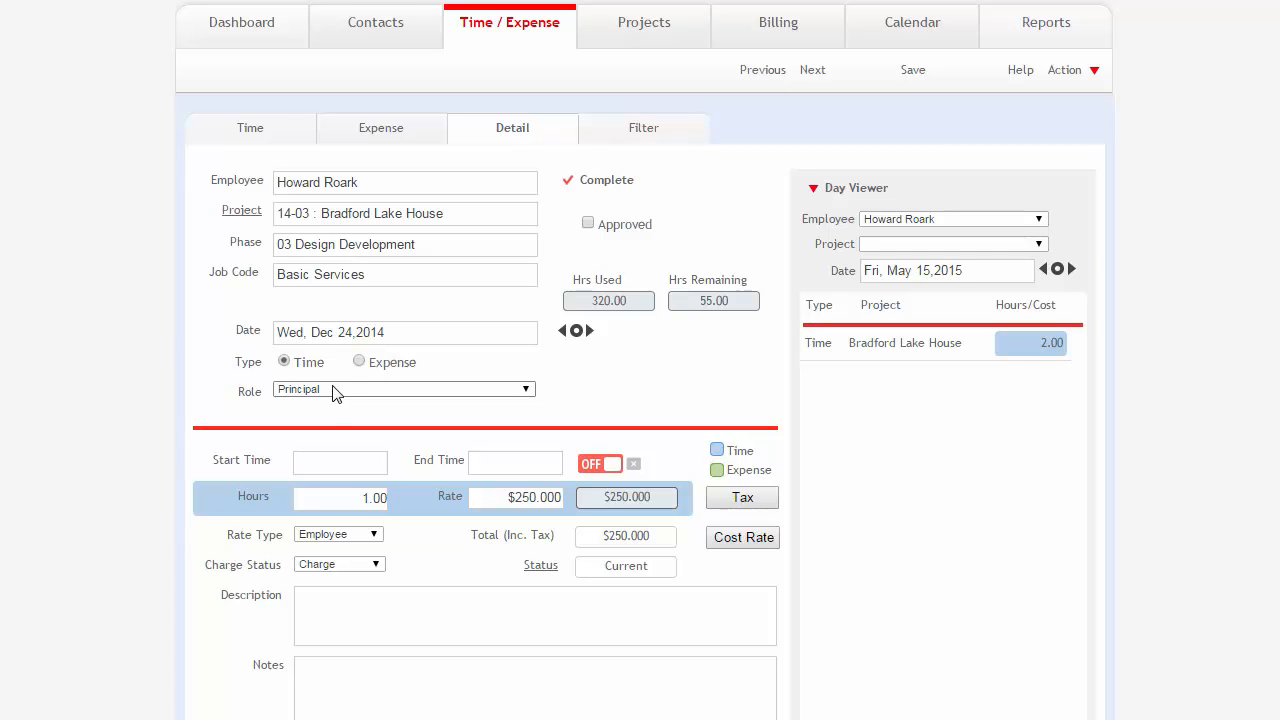
pyautogui.click(333, 391)
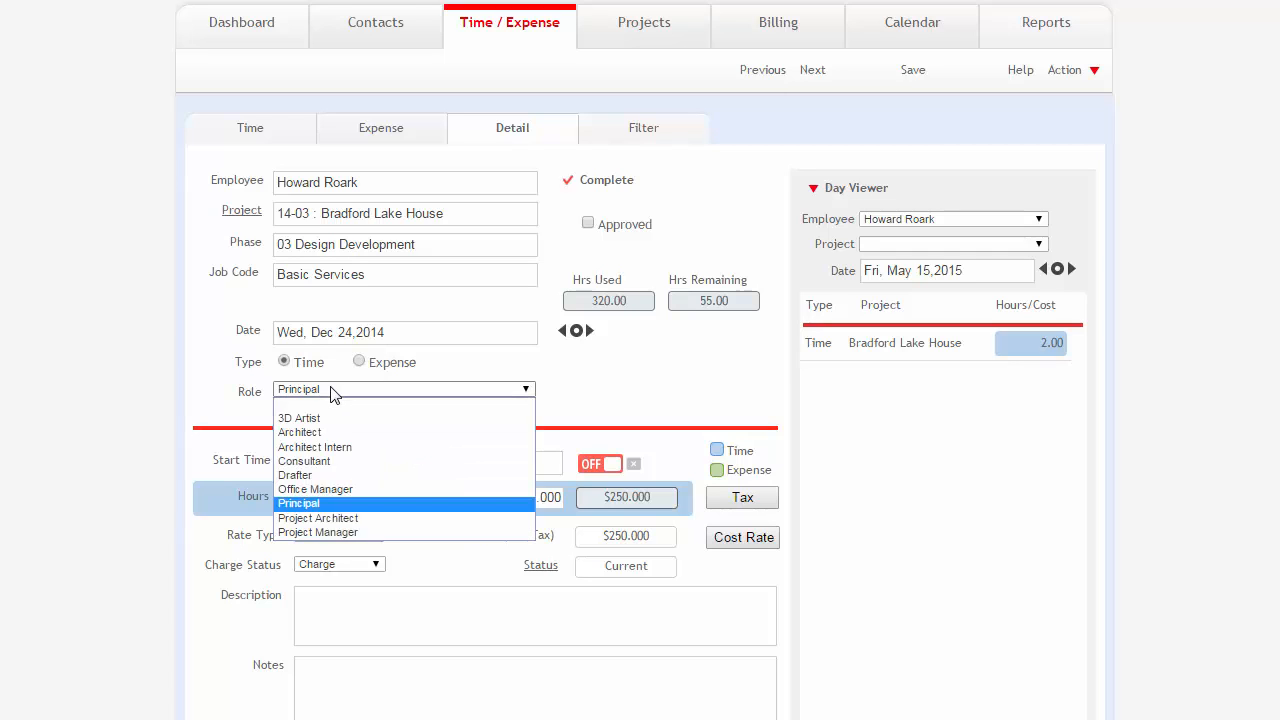
pyautogui.click(333, 391)
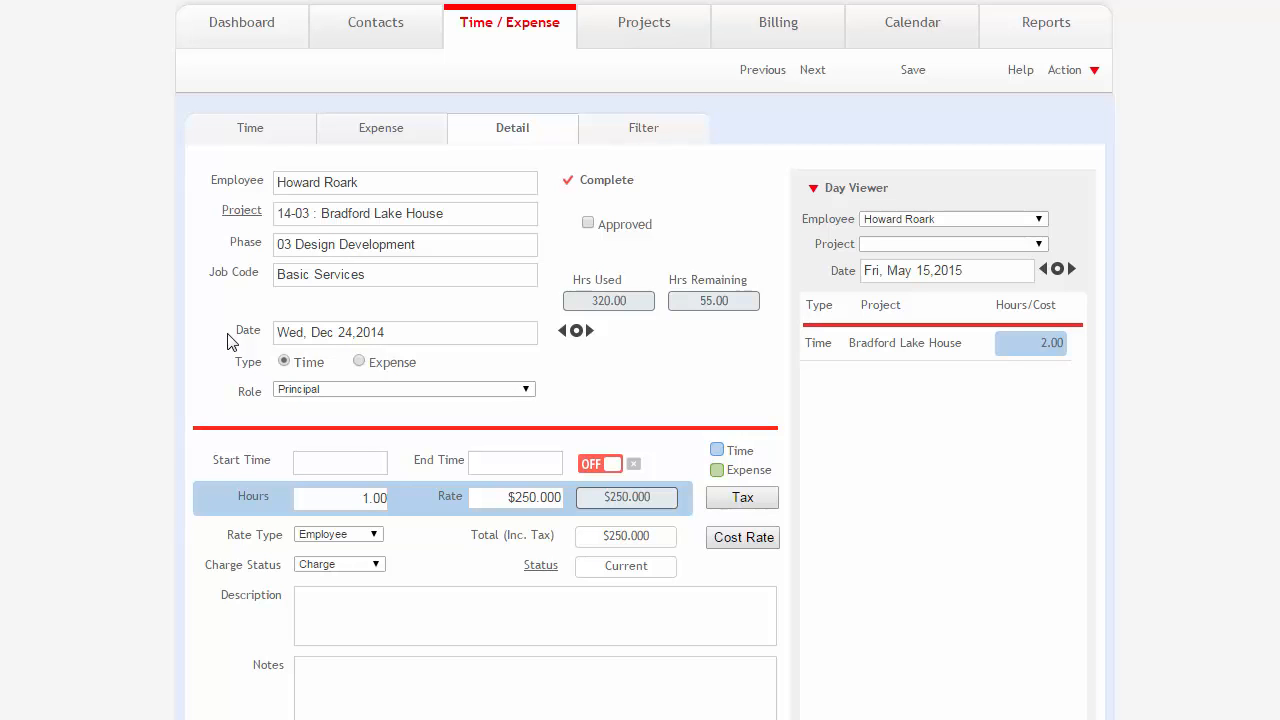
pyautogui.click(256, 127)
pyautogui.click(636, 99)
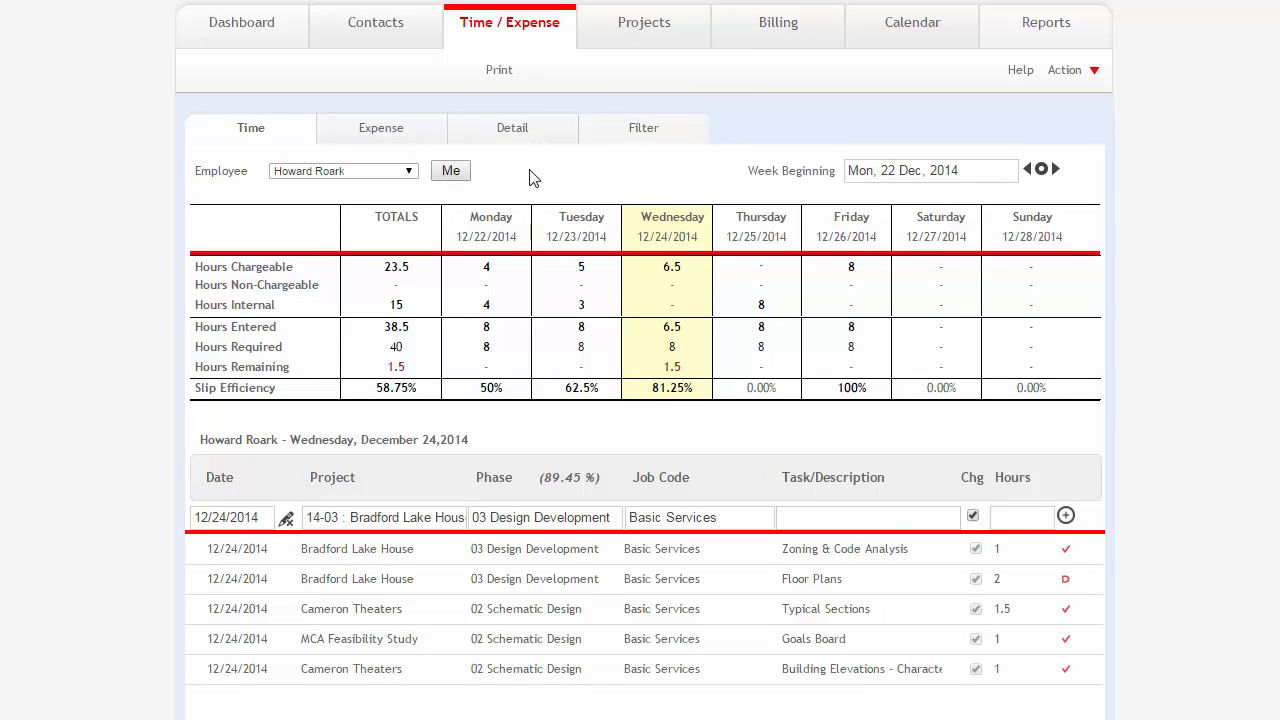
# From the Zoning & Code Analysis slip's linked project, enable Use Task for Time in the Bradford Lake House task settings and save.
pyautogui.click(282, 549)
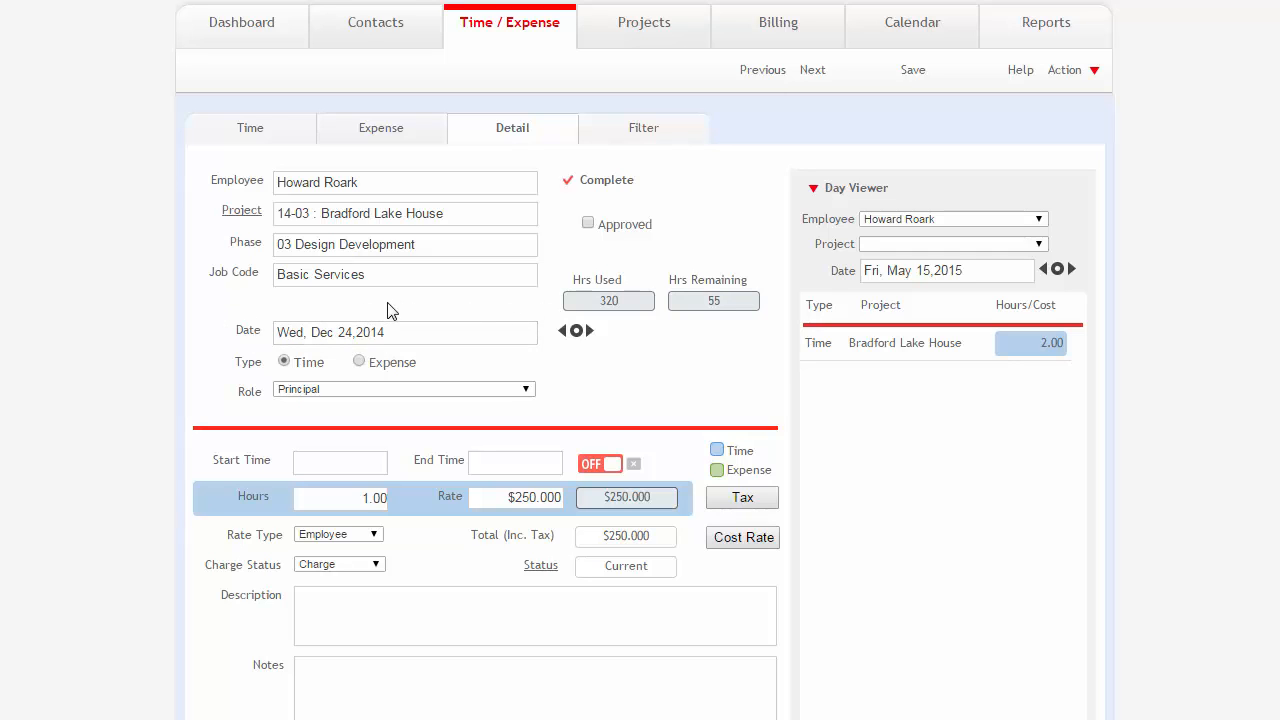
pyautogui.click(233, 222)
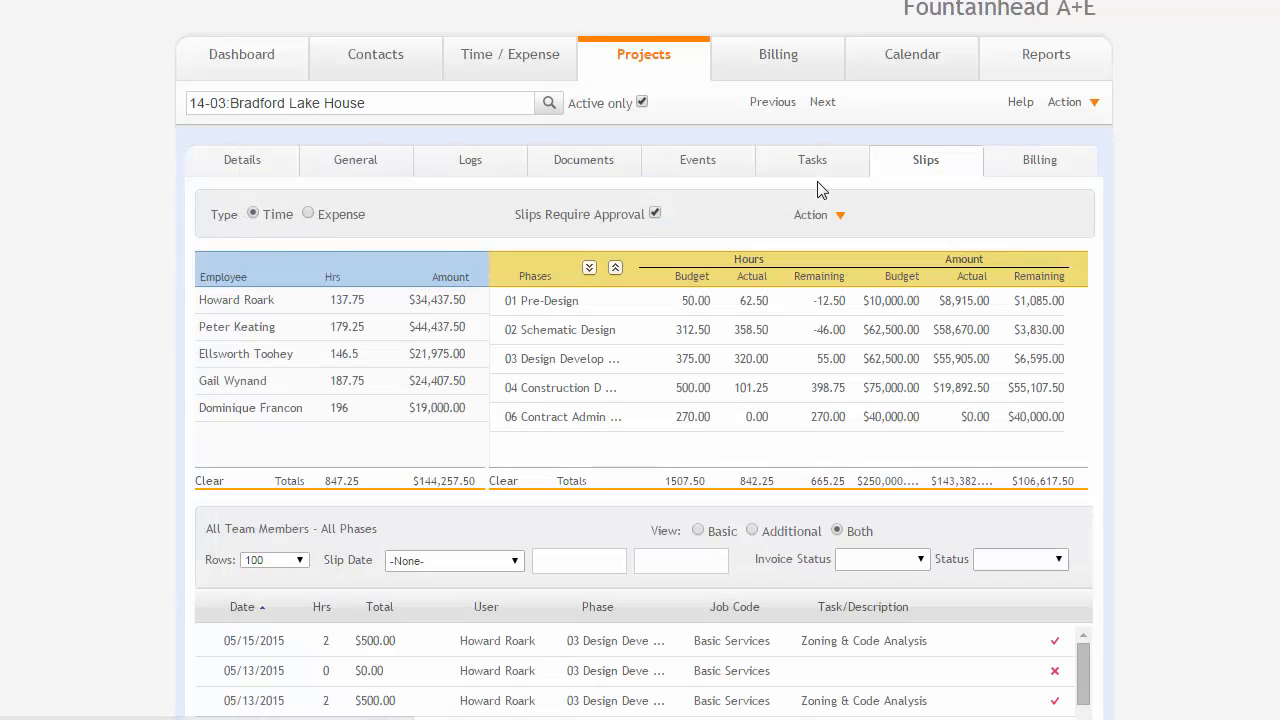
pyautogui.click(817, 170)
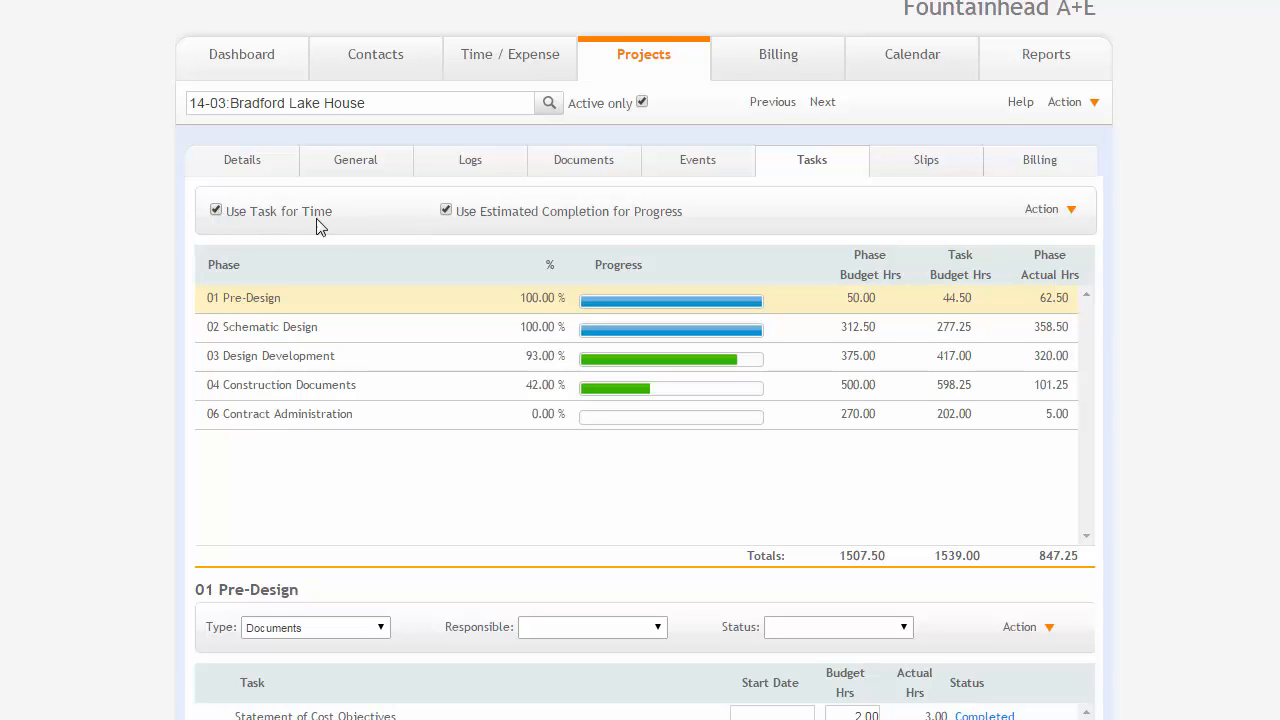
pyautogui.click(1043, 209)
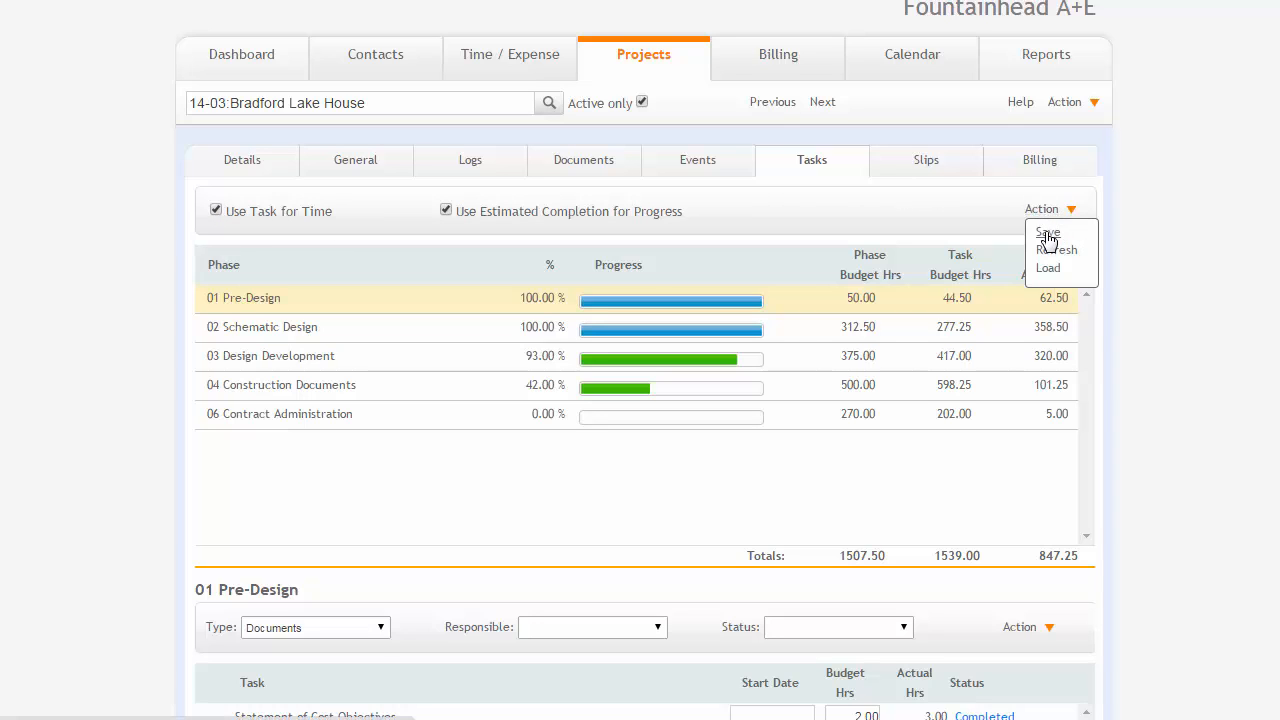
pyautogui.click(1046, 232)
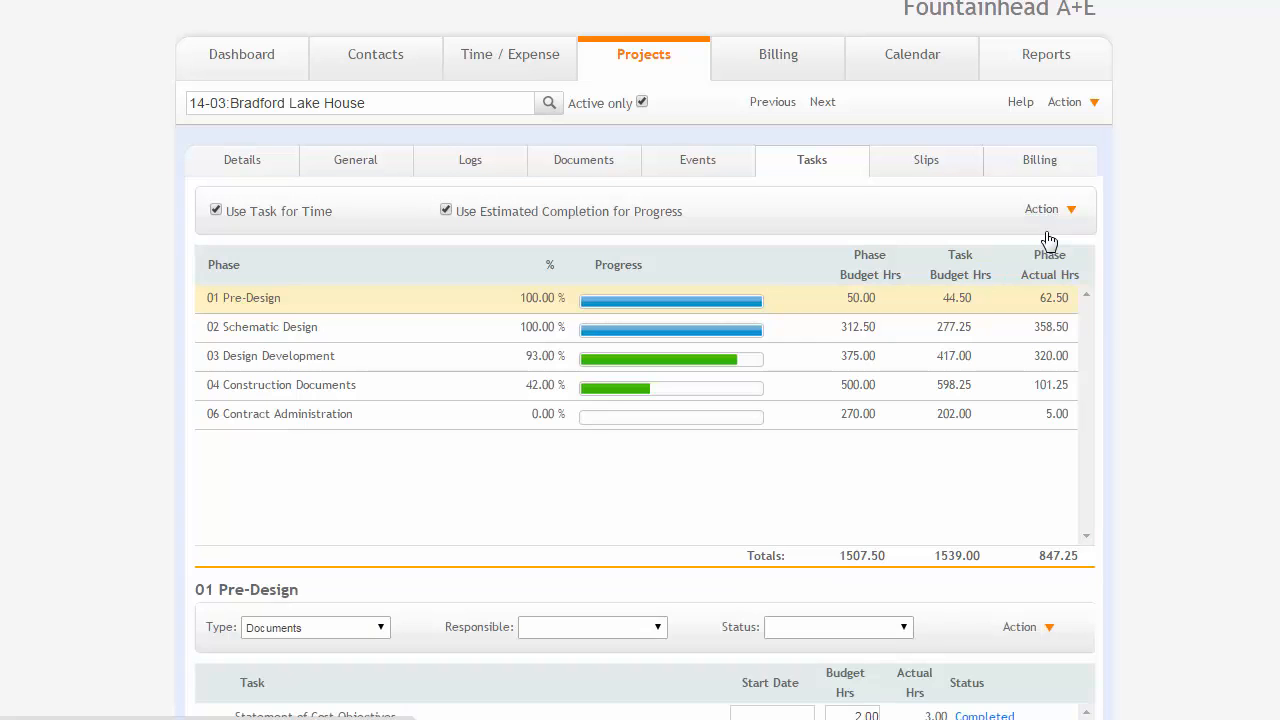
# Reopen the 12/24/2014 Zoning & Code Analysis slip from the time sheet and review its available task categories.
pyautogui.click(495, 60)
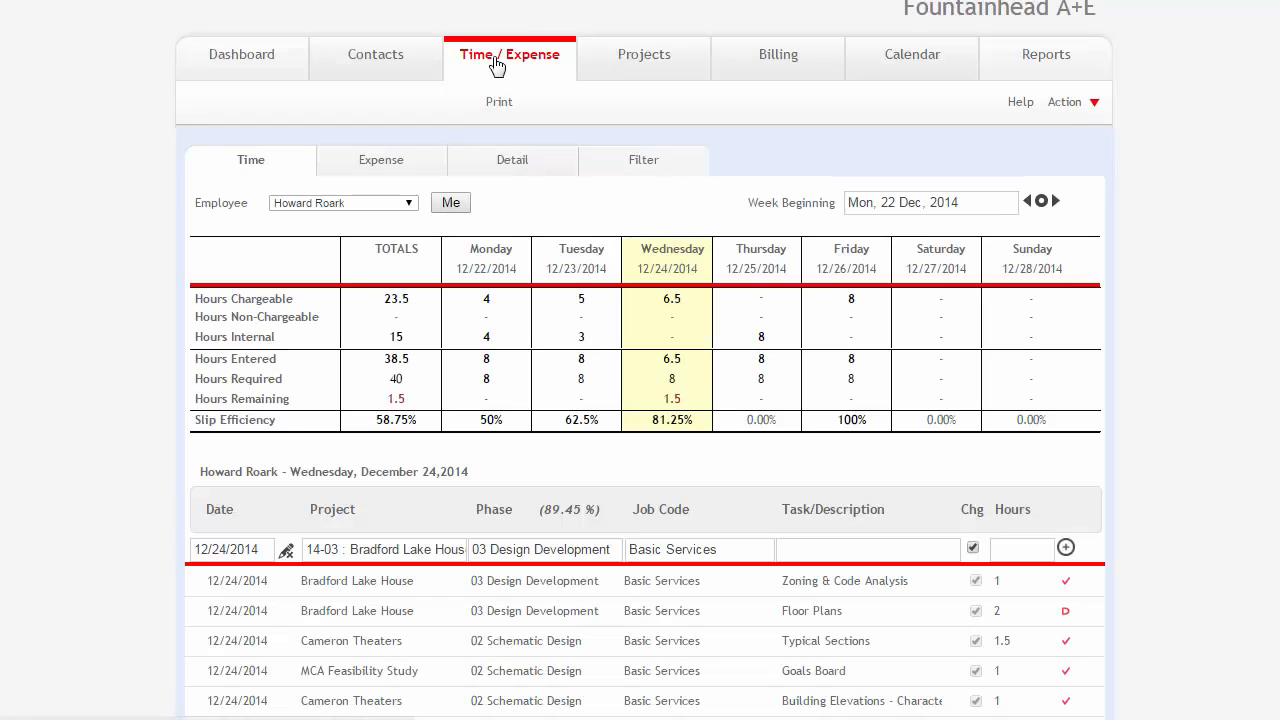
pyautogui.click(282, 586)
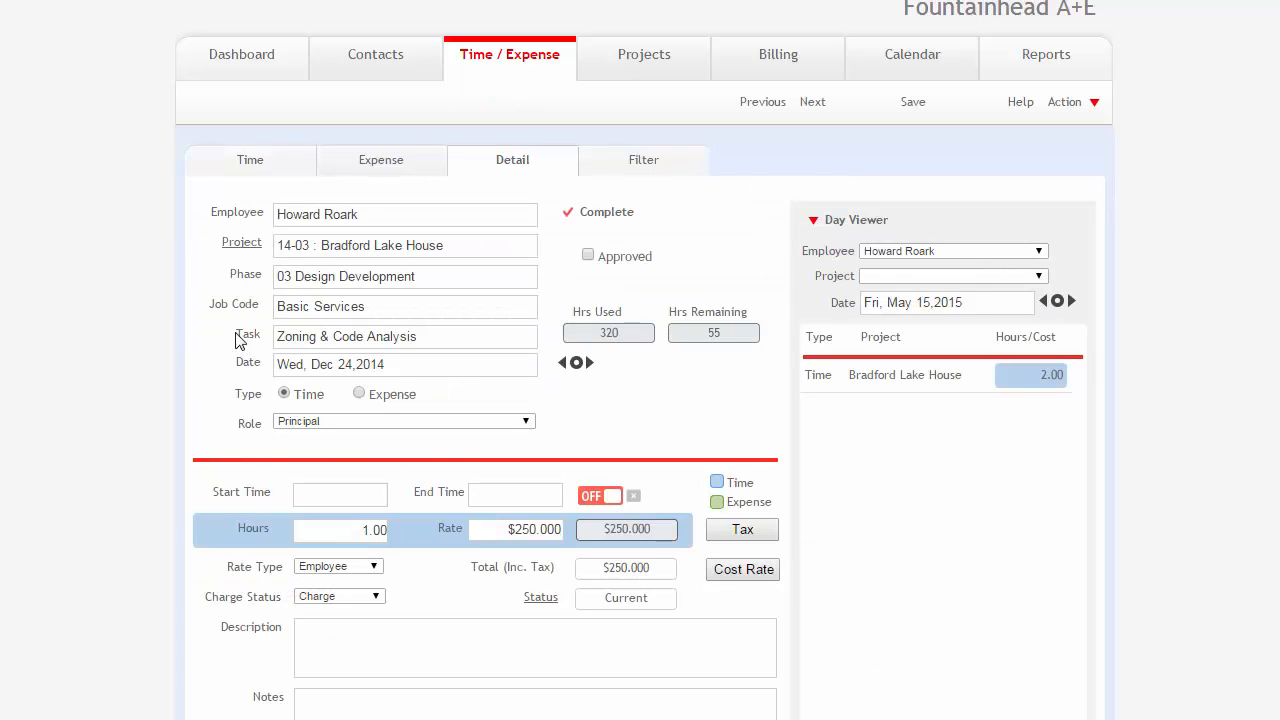
pyautogui.click(488, 340)
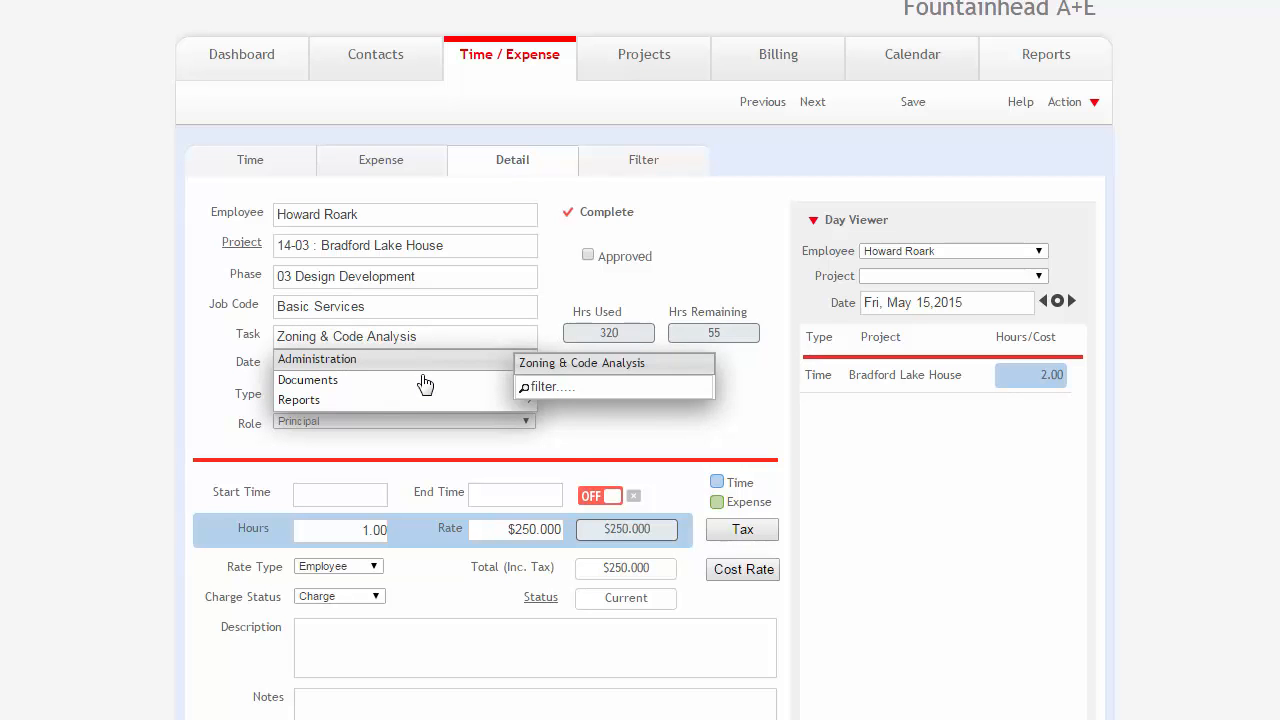
pyautogui.moveTo(425, 387)
pyautogui.click(193, 358)
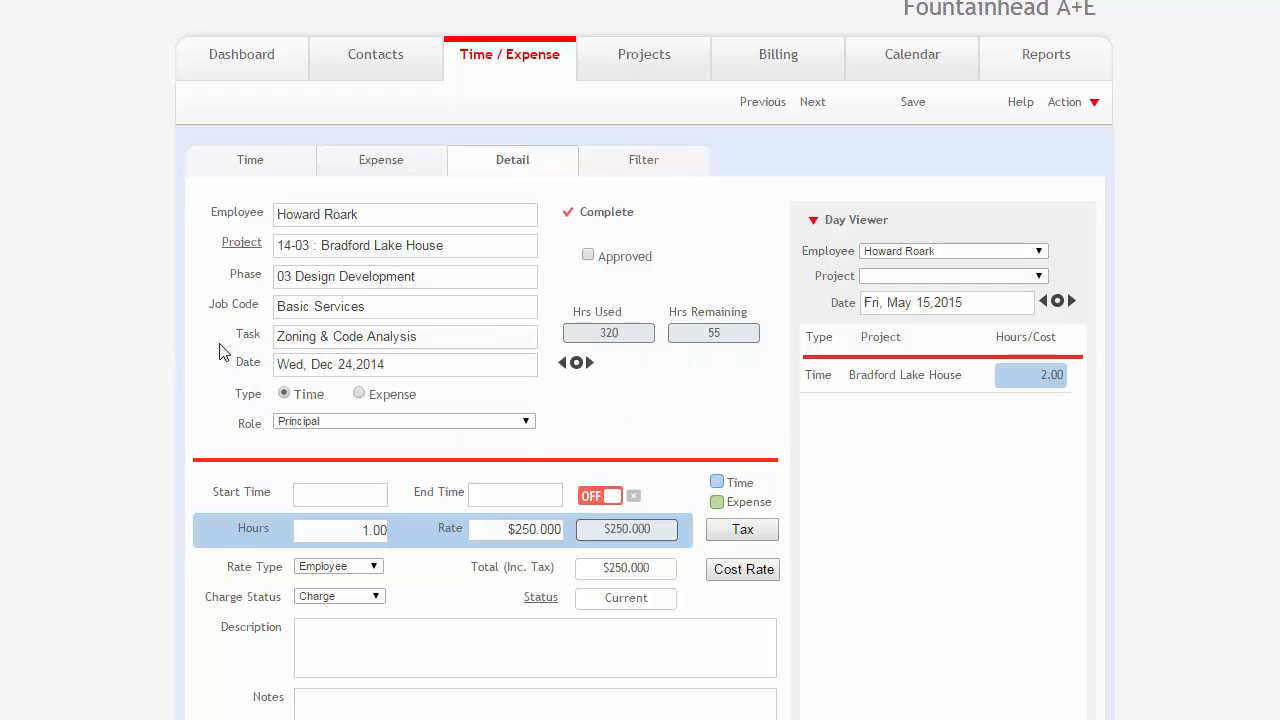
# Clear the Task field of the slip.
pyautogui.click(280, 340)
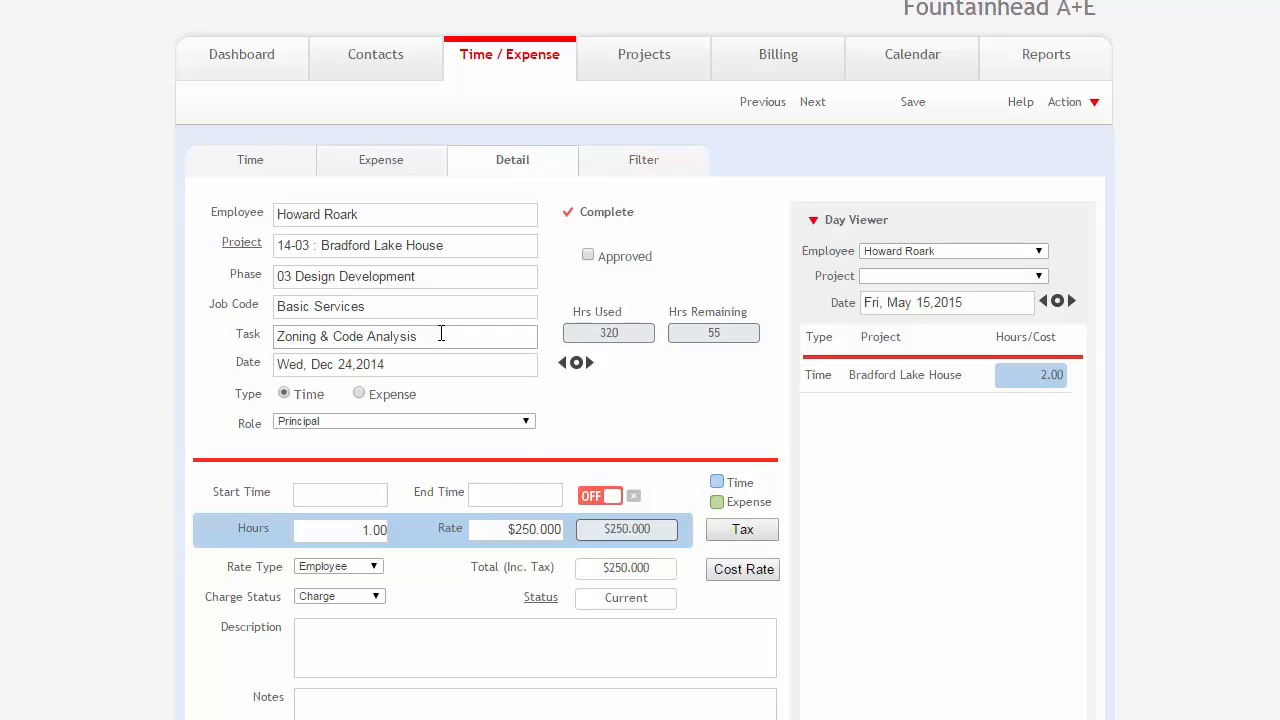
pyautogui.click(440, 334)
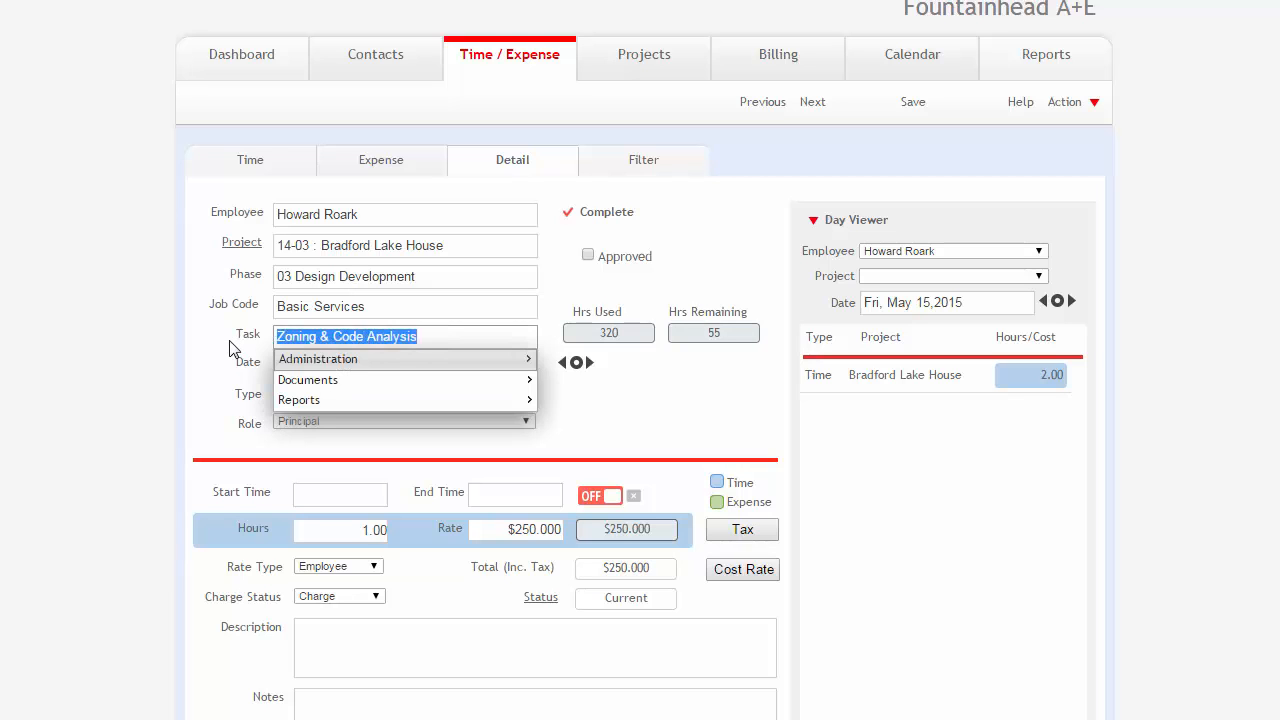
pyautogui.press('BackSpace')
pyautogui.click(214, 350)
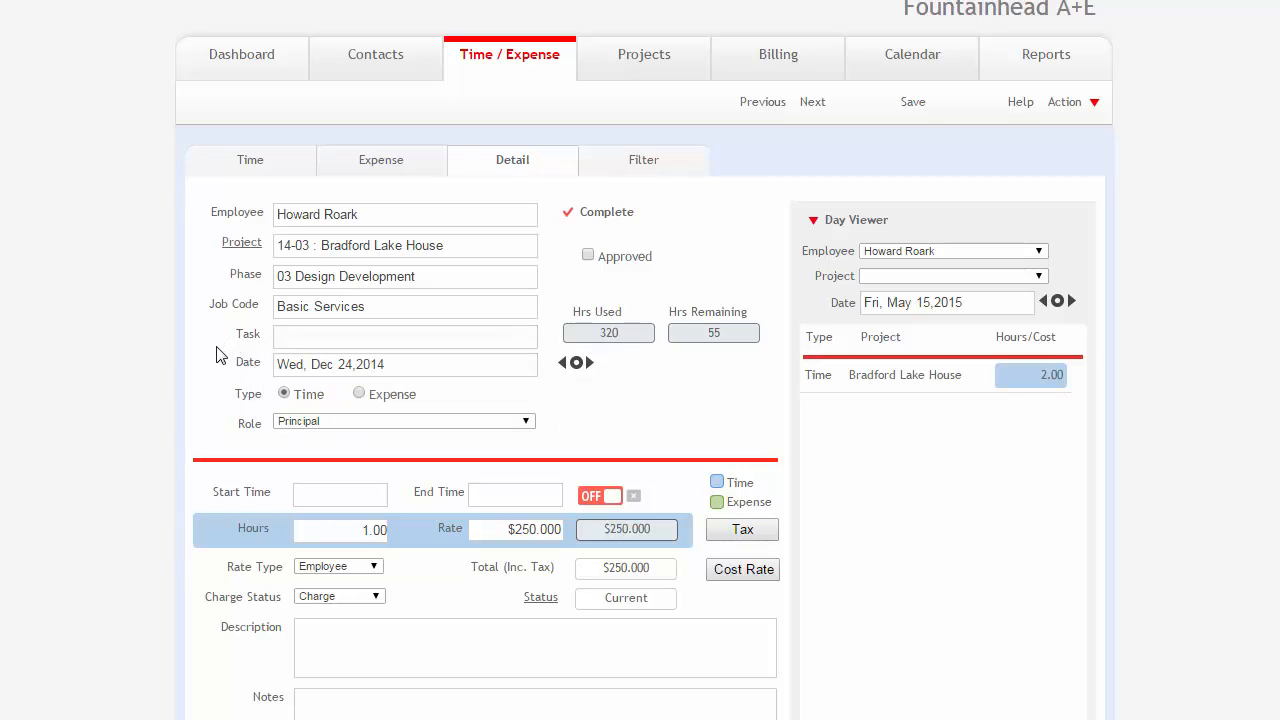
# Review the slip's available rate types together with its hourly rate and calculated amount.
pyautogui.scroll(-3, 206, 460)
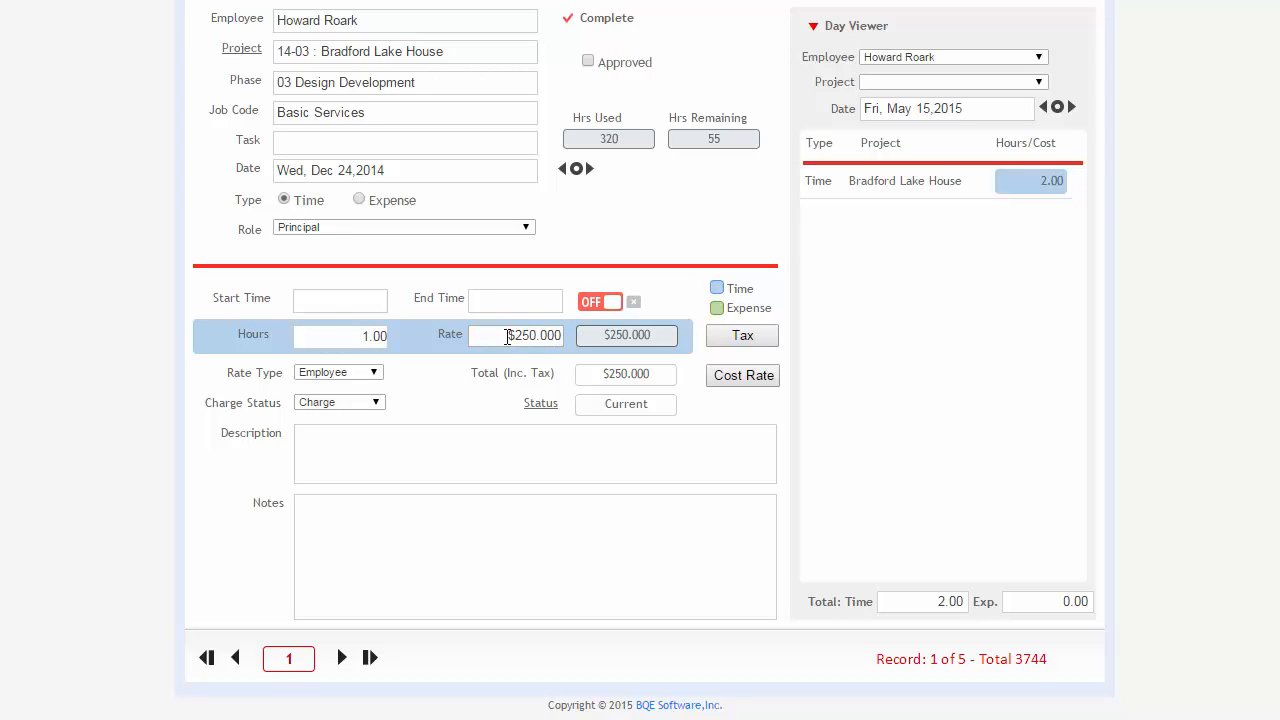
pyautogui.click(375, 374)
pyautogui.click(375, 374)
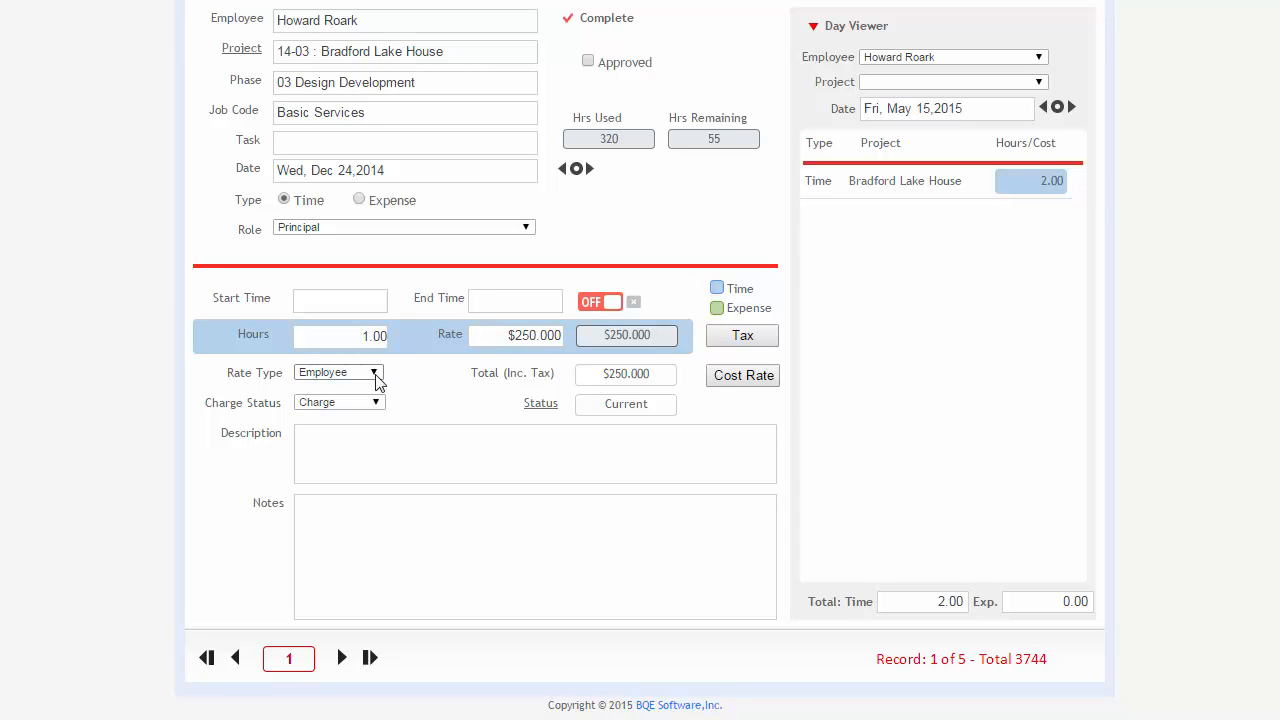
pyautogui.click(362, 375)
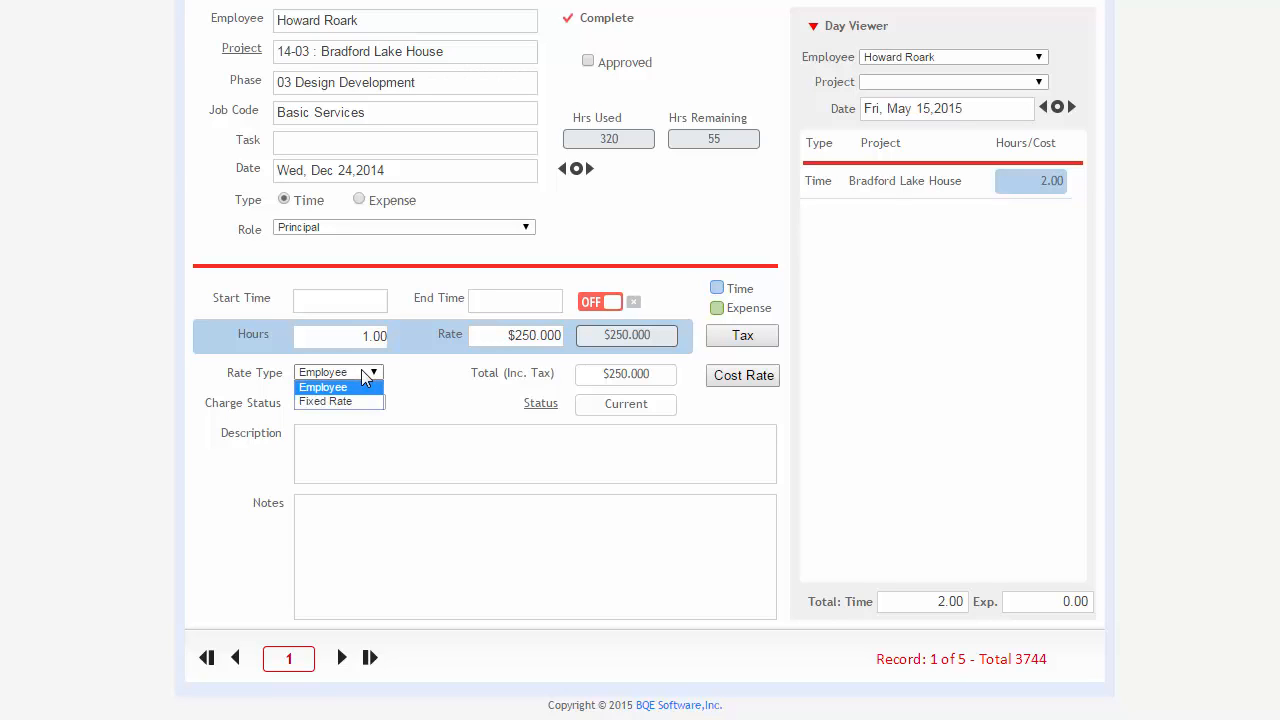
pyautogui.click(366, 378)
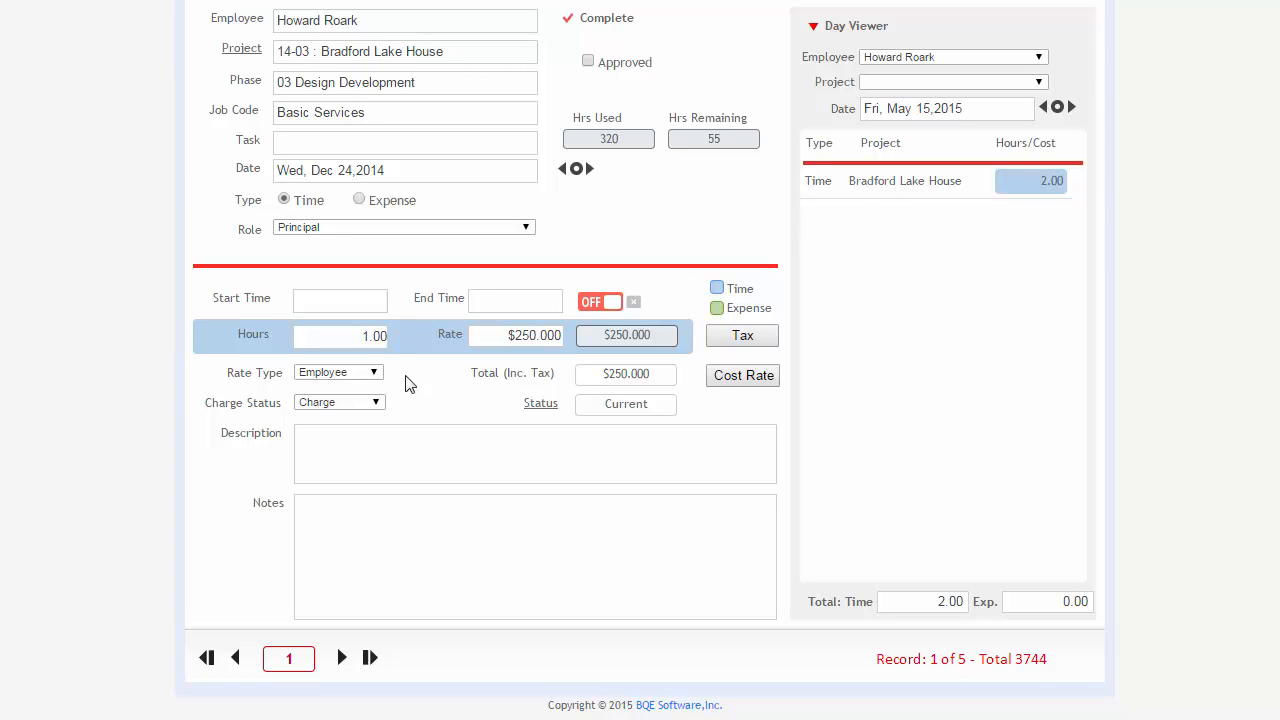
pyautogui.moveTo(507, 337); pyautogui.dragTo(567, 334)
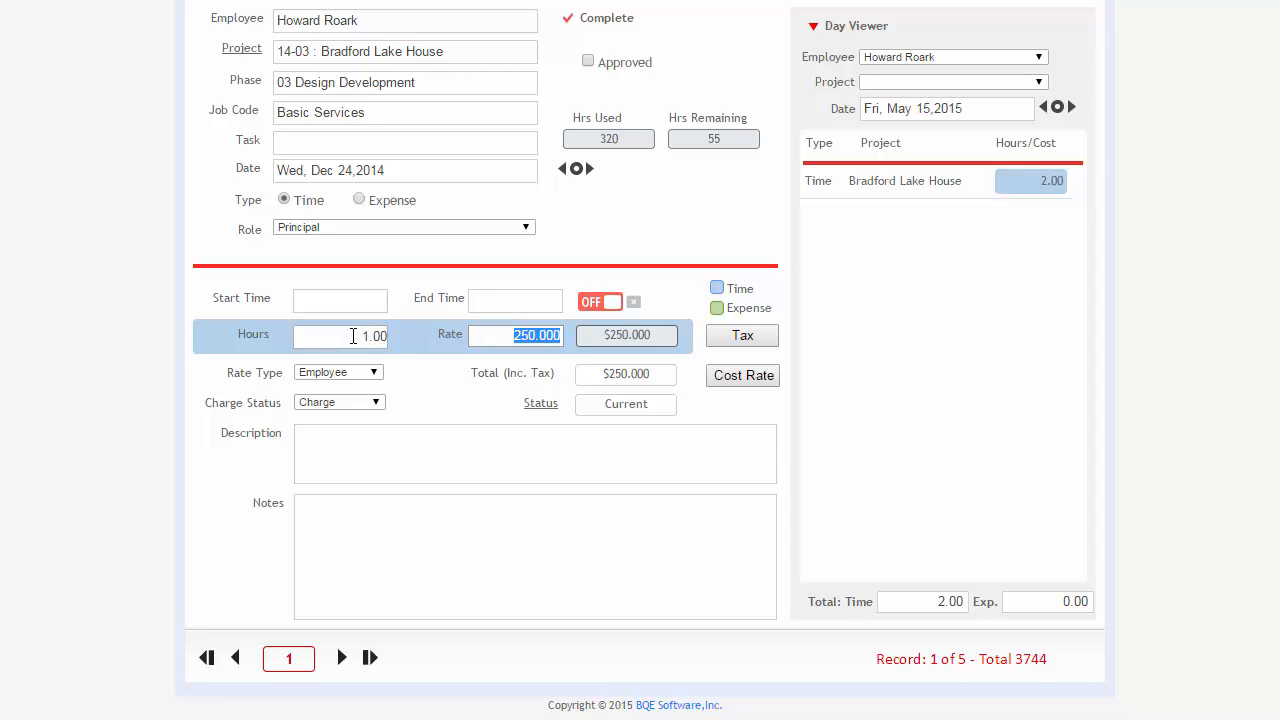
pyautogui.moveTo(600, 335); pyautogui.dragTo(666, 334)
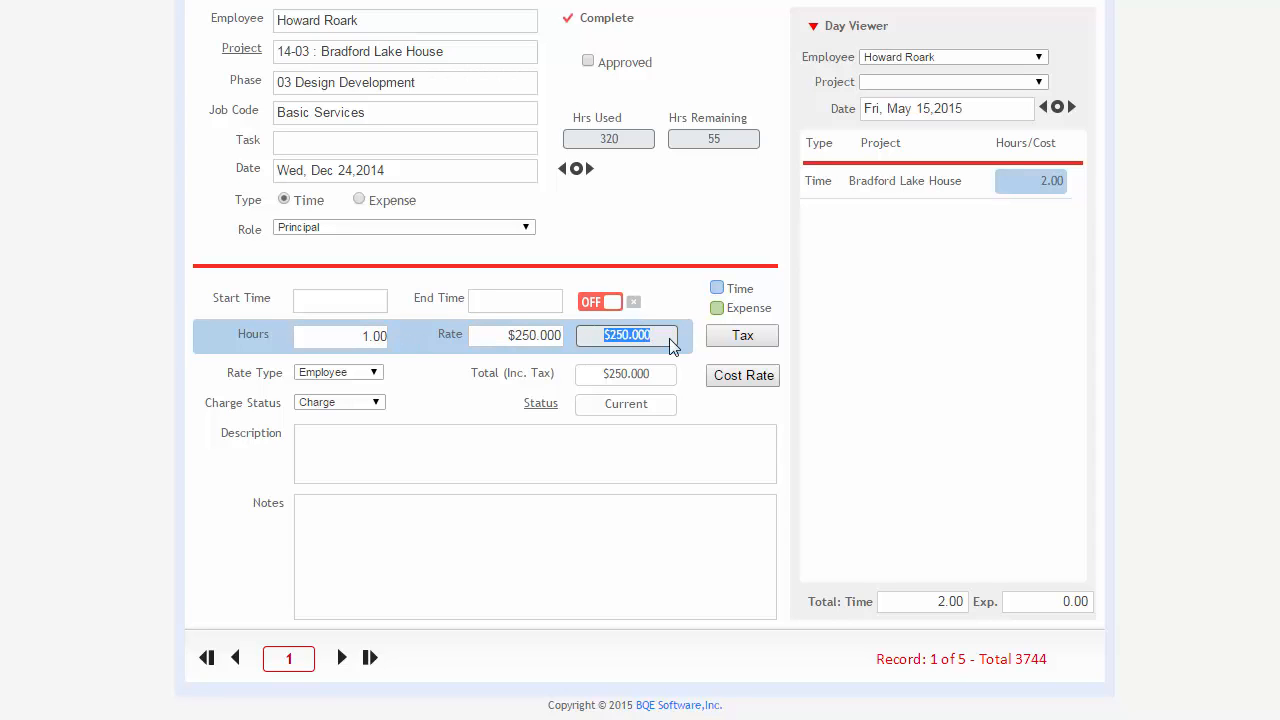
# Set the time slip's rate type to Fixed Rate and its hours to 4.
pyautogui.click(375, 376)
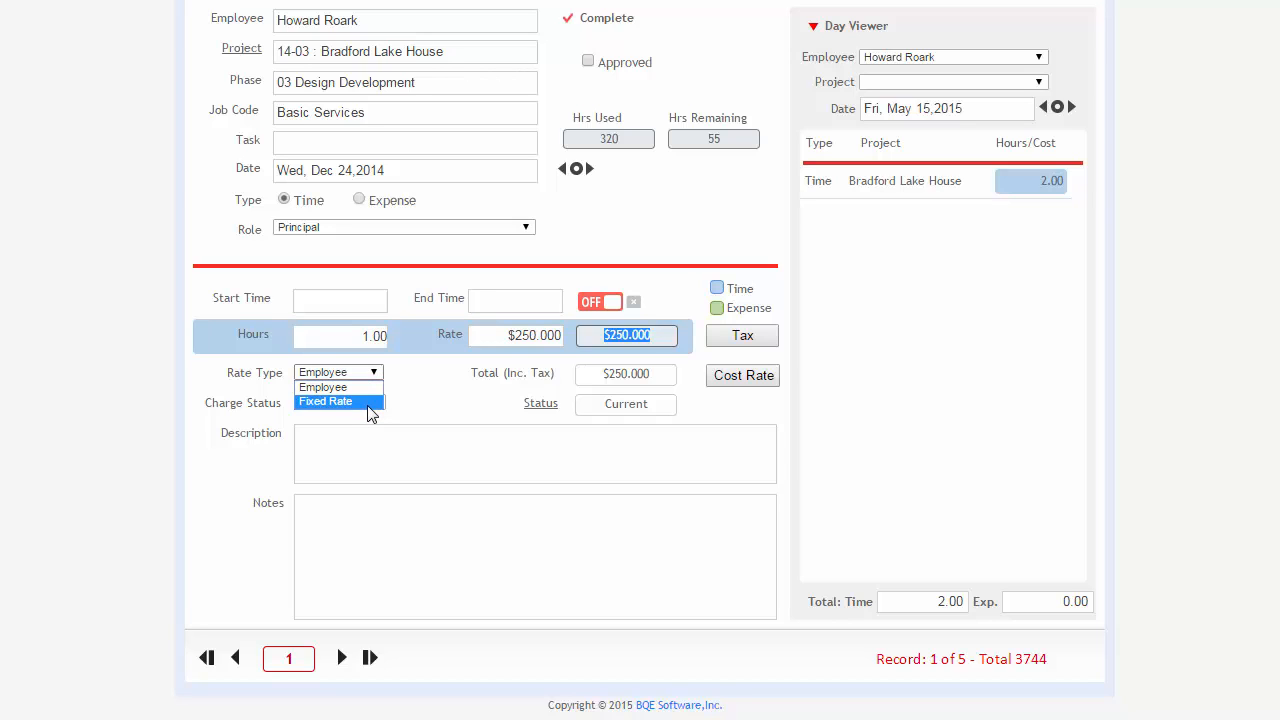
pyautogui.click(370, 401)
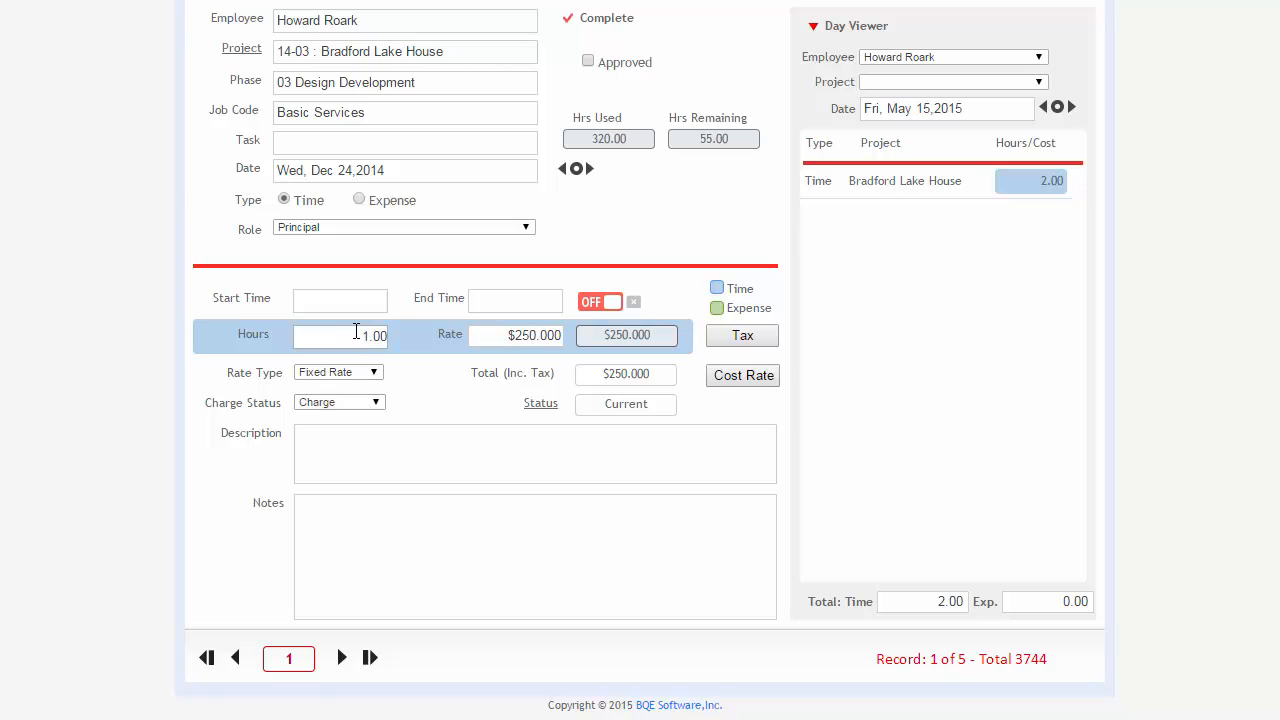
pyautogui.moveTo(356, 332); pyautogui.dragTo(420, 337)
pyautogui.press('BackSpace')
pyautogui.write('4')
pyautogui.press('Tab')
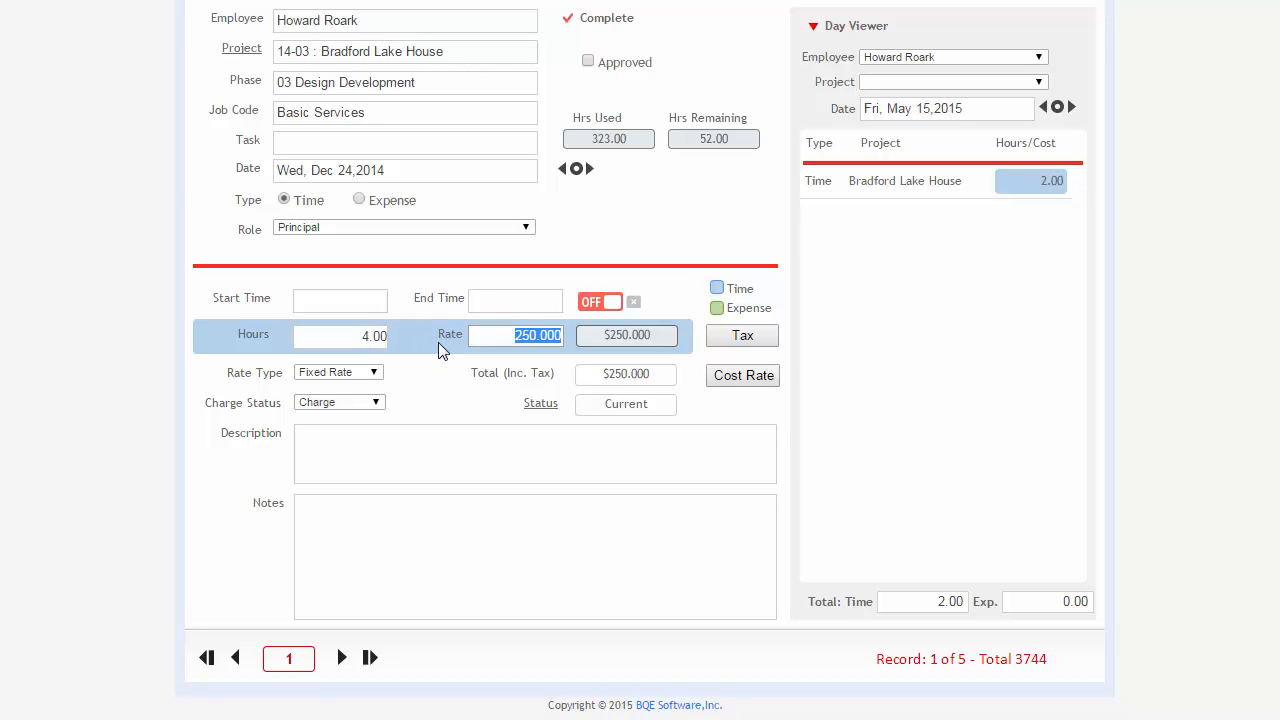
# Set the slip's rate to $300, check the amount, and switch the rate type back to Employee.
pyautogui.write('300')
pyautogui.press('Tab')
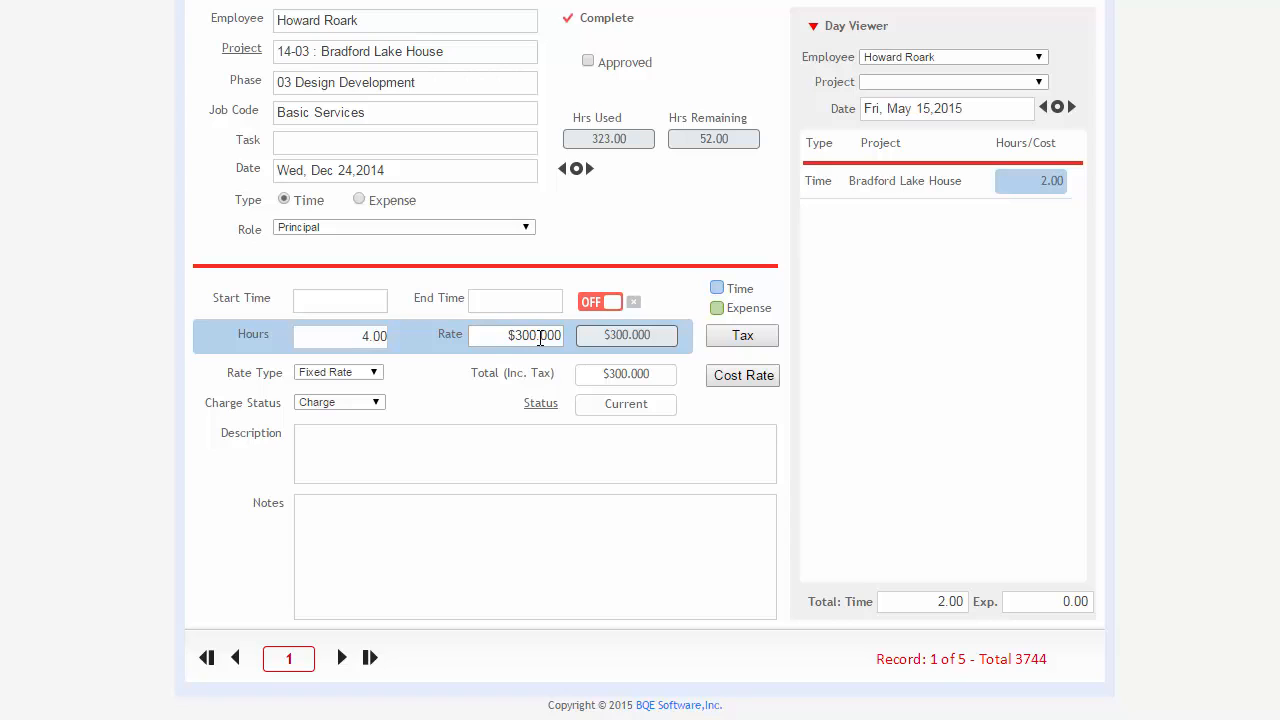
pyautogui.moveTo(603, 338); pyautogui.dragTo(662, 336)
pyautogui.click(662, 344)
pyautogui.click(348, 374)
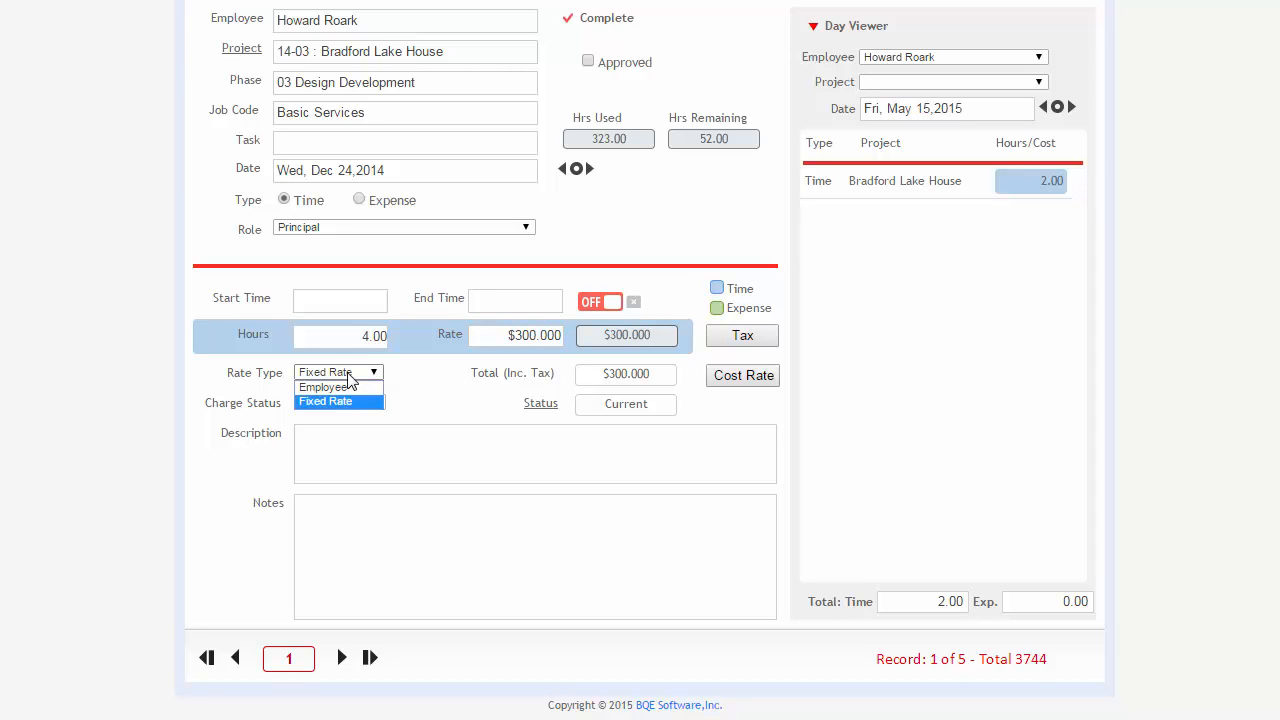
pyautogui.click(348, 387)
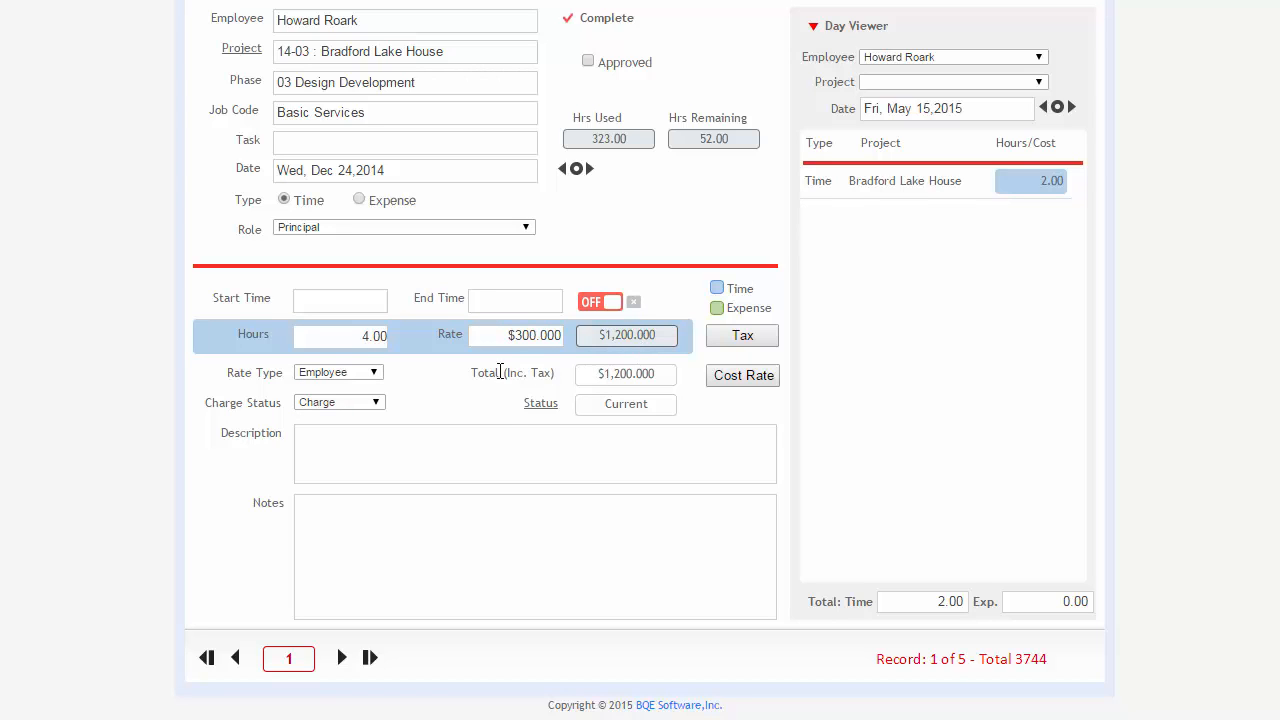
# Mark the slip's charge status as No Charge, review the options, and set it back to Charge.
pyautogui.click(366, 406)
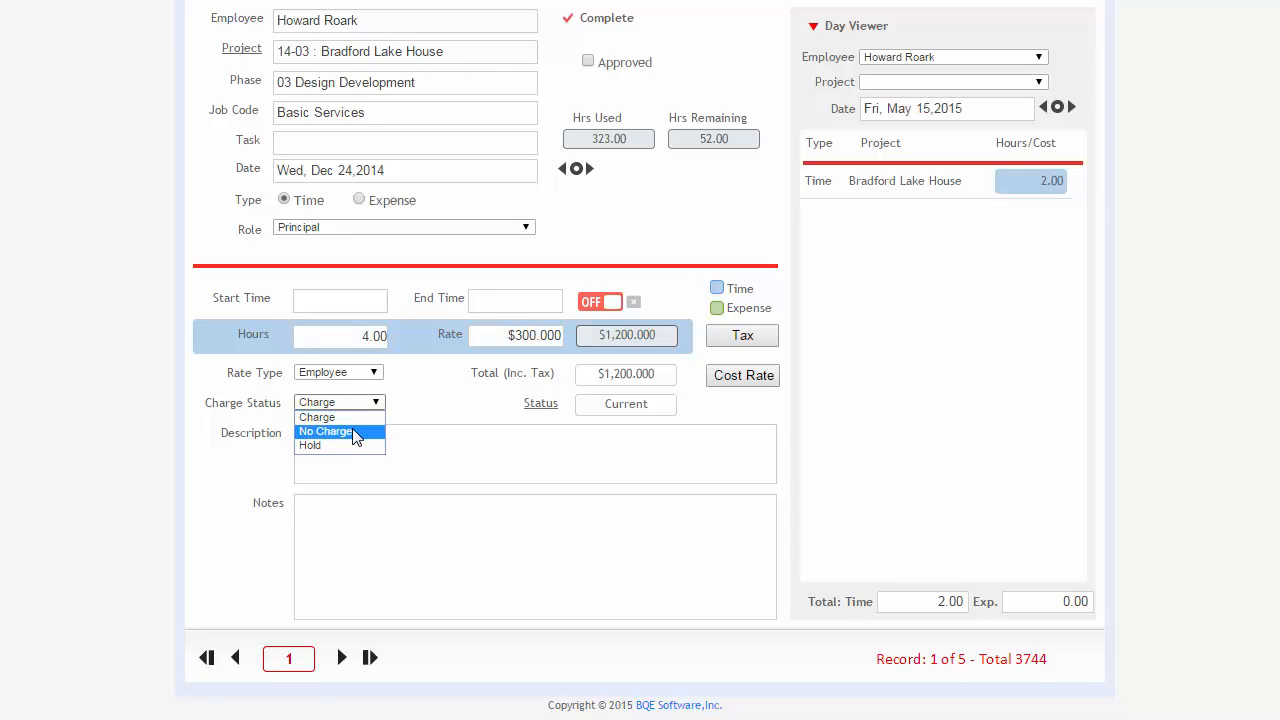
pyautogui.click(354, 432)
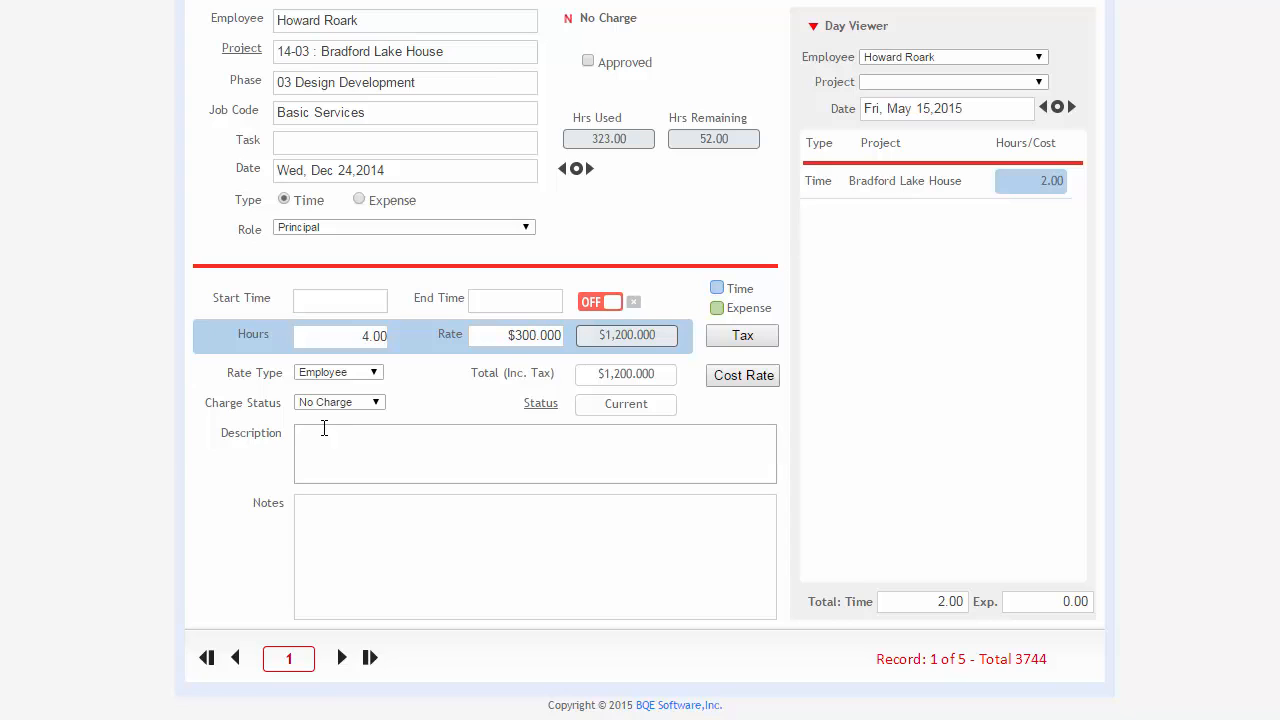
pyautogui.click(343, 403)
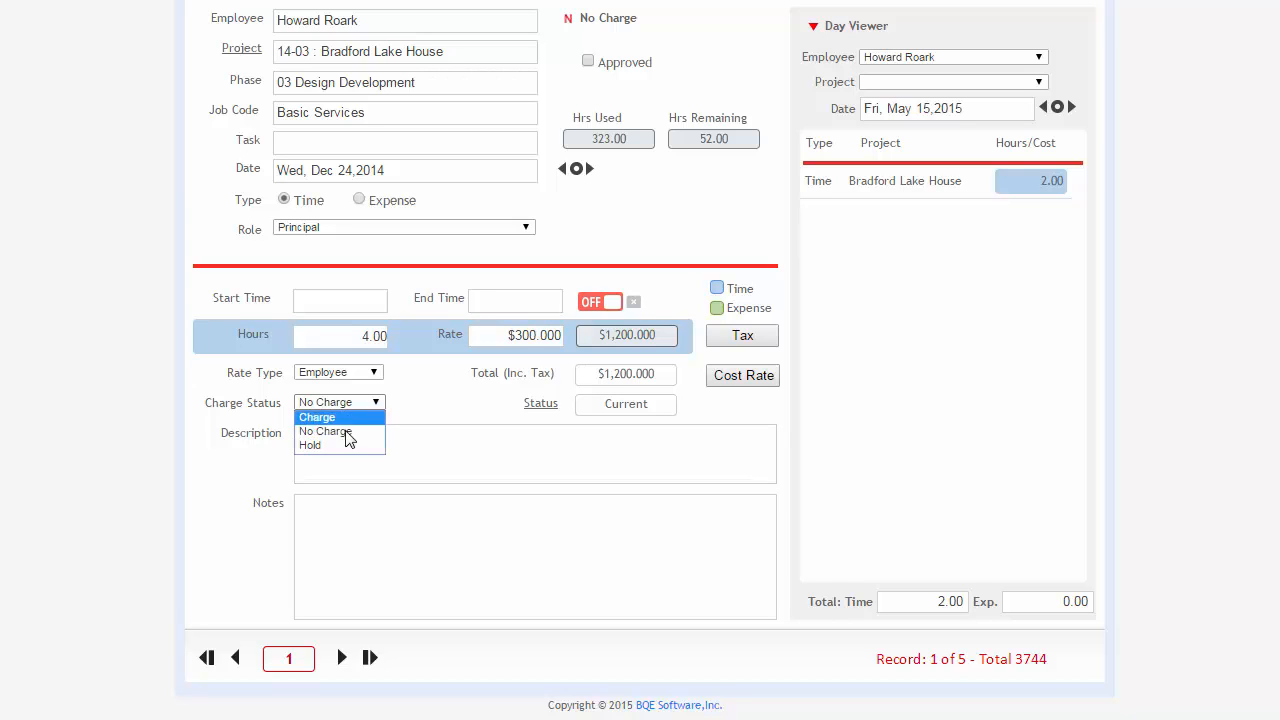
pyautogui.click(347, 439)
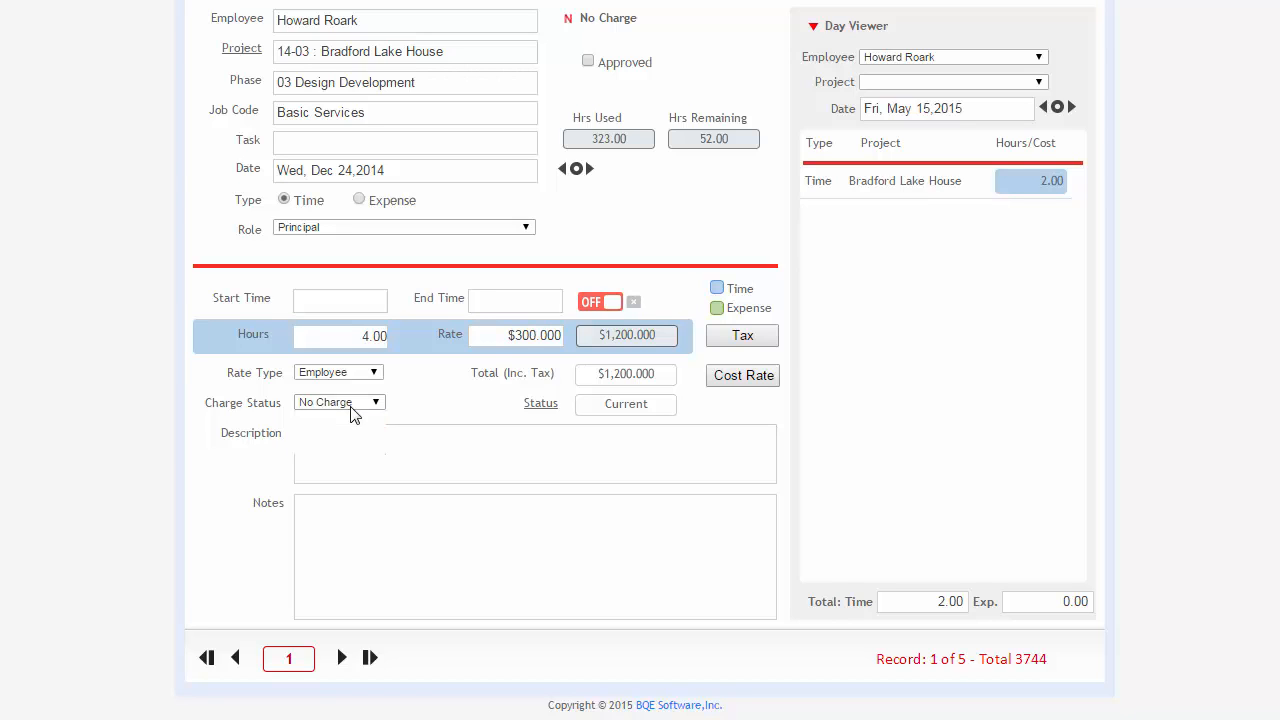
pyautogui.click(351, 406)
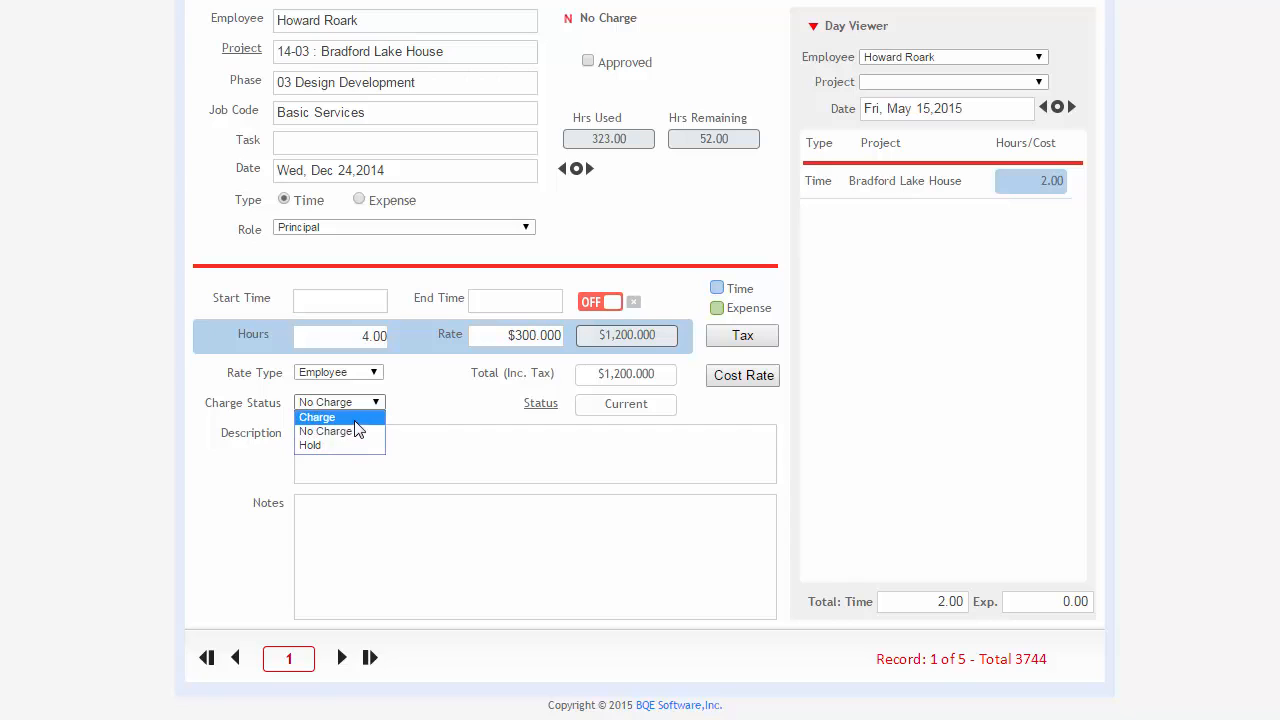
pyautogui.click(368, 417)
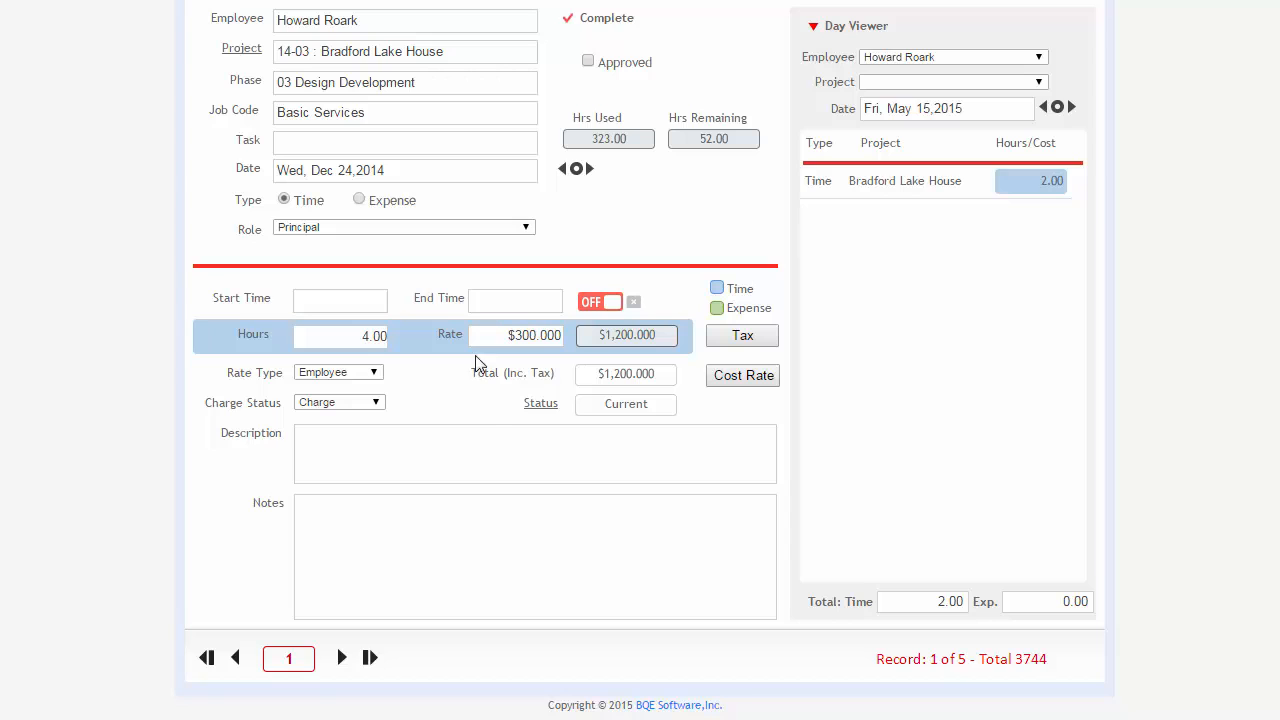
# Set the slip's charge status to Hold and look at the empty Description and Notes fields.
pyautogui.click(378, 402)
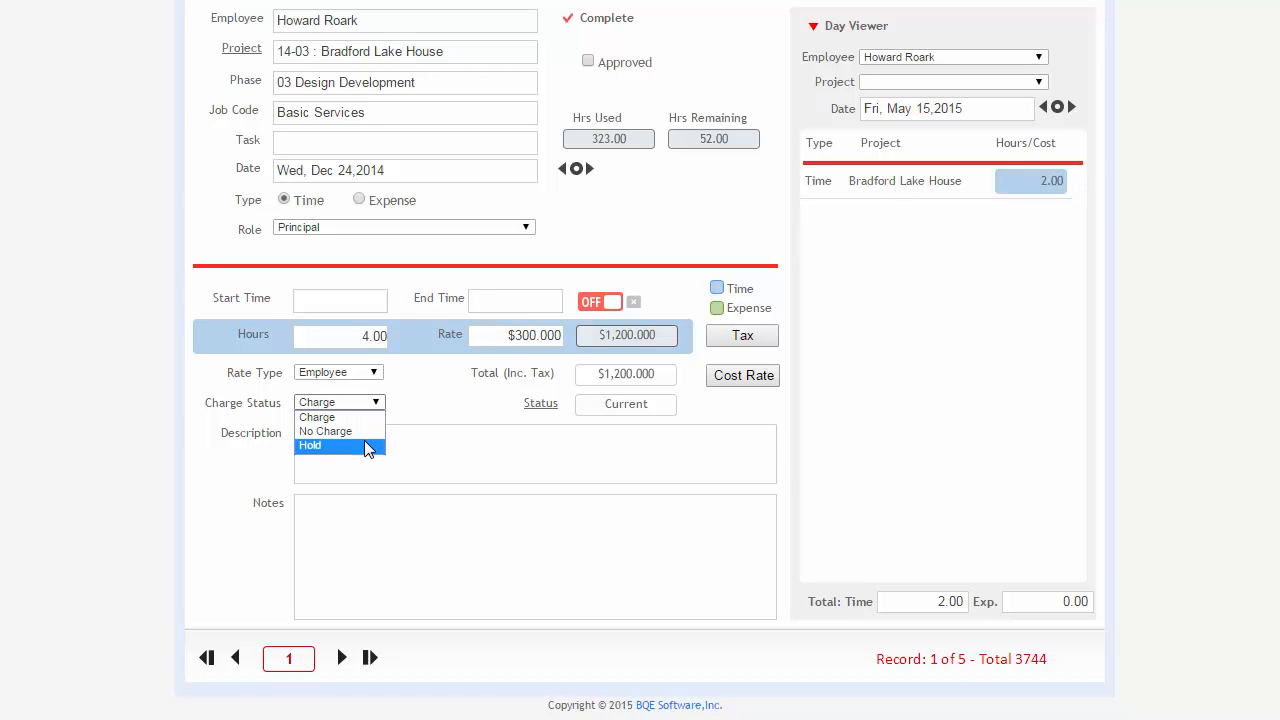
pyautogui.click(364, 445)
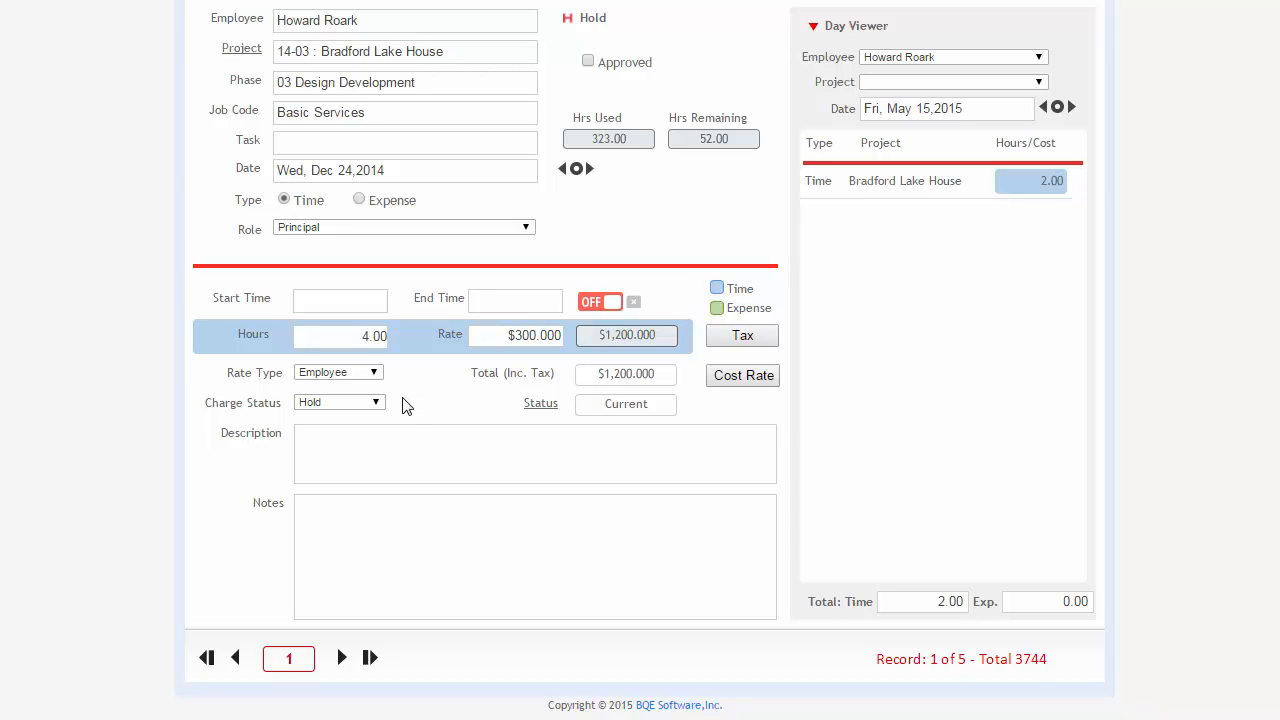
pyautogui.click(393, 457)
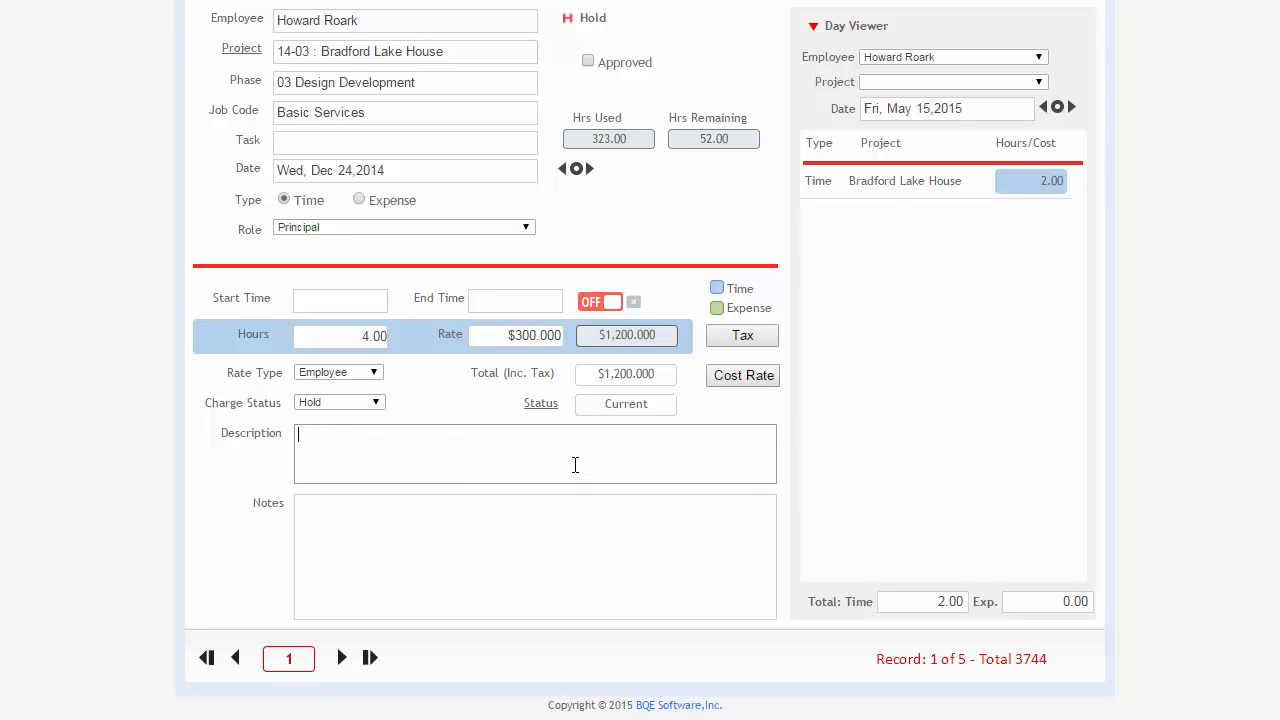
pyautogui.click(496, 527)
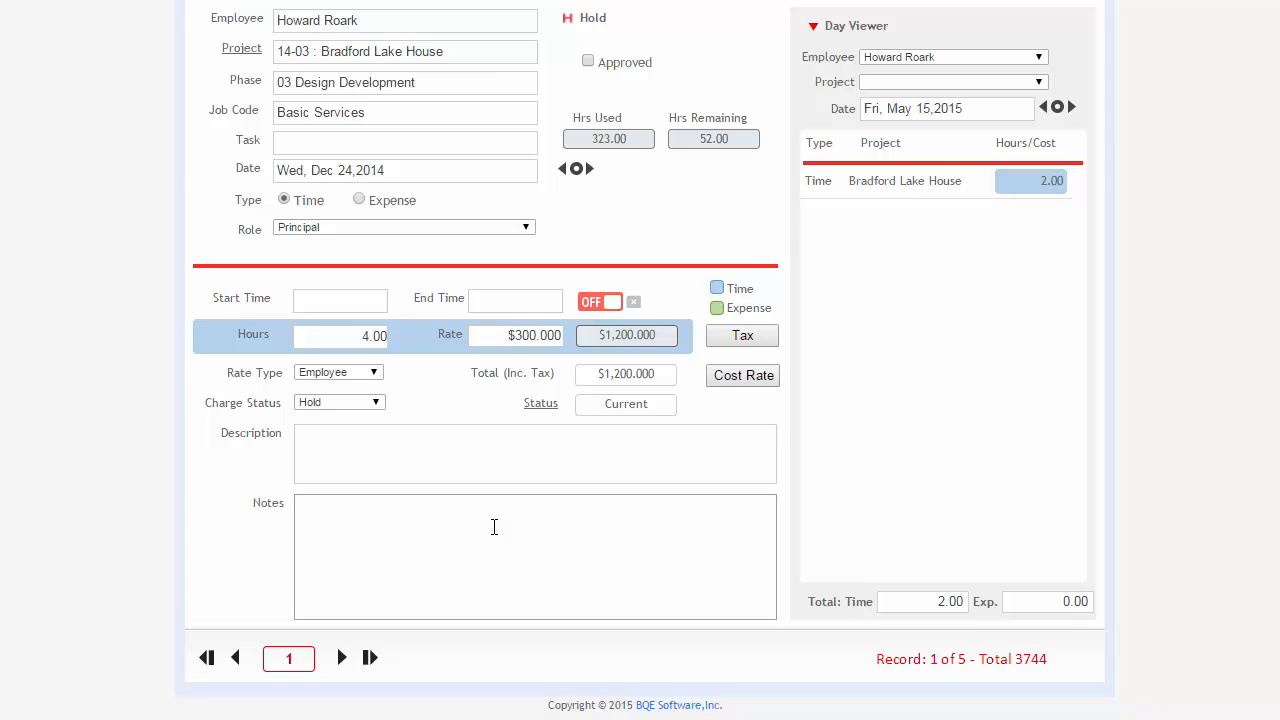
pyautogui.click(380, 439)
pyautogui.click(384, 530)
# View the time slip's cost rate and close the dialog without changing it.
pyautogui.click(728, 385)
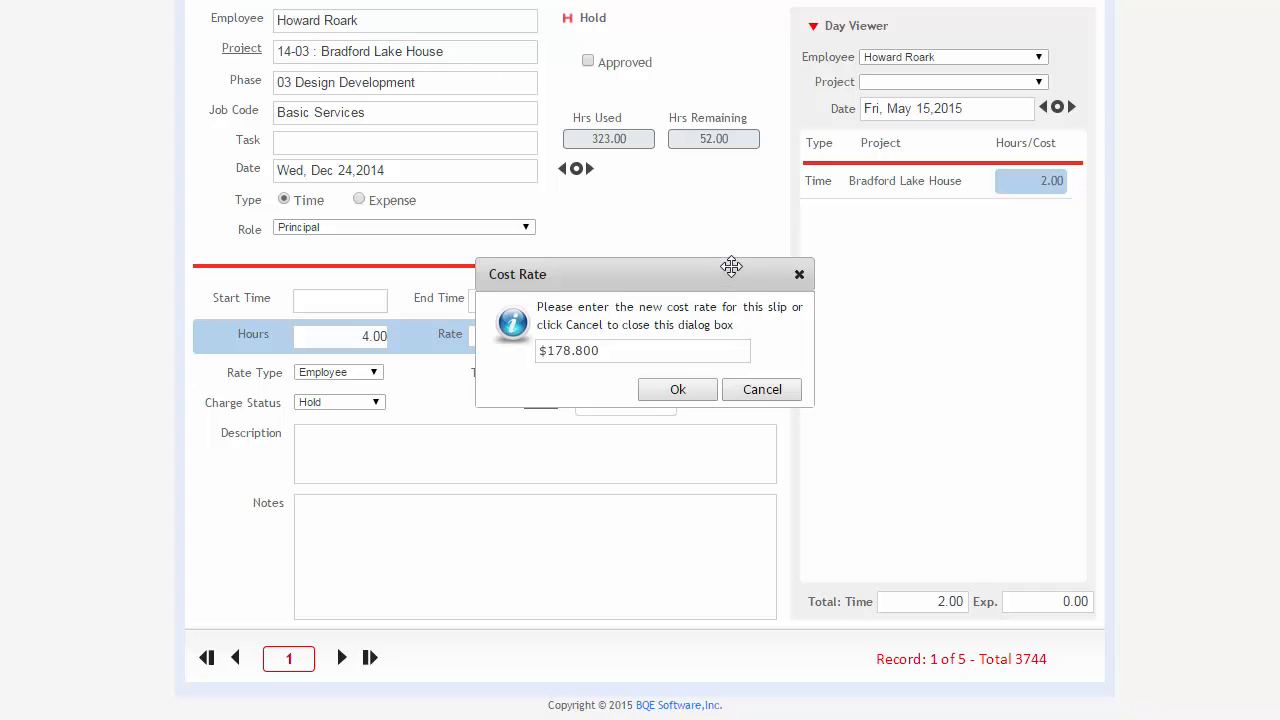
pyautogui.moveTo(729, 266); pyautogui.dragTo(567, 221)
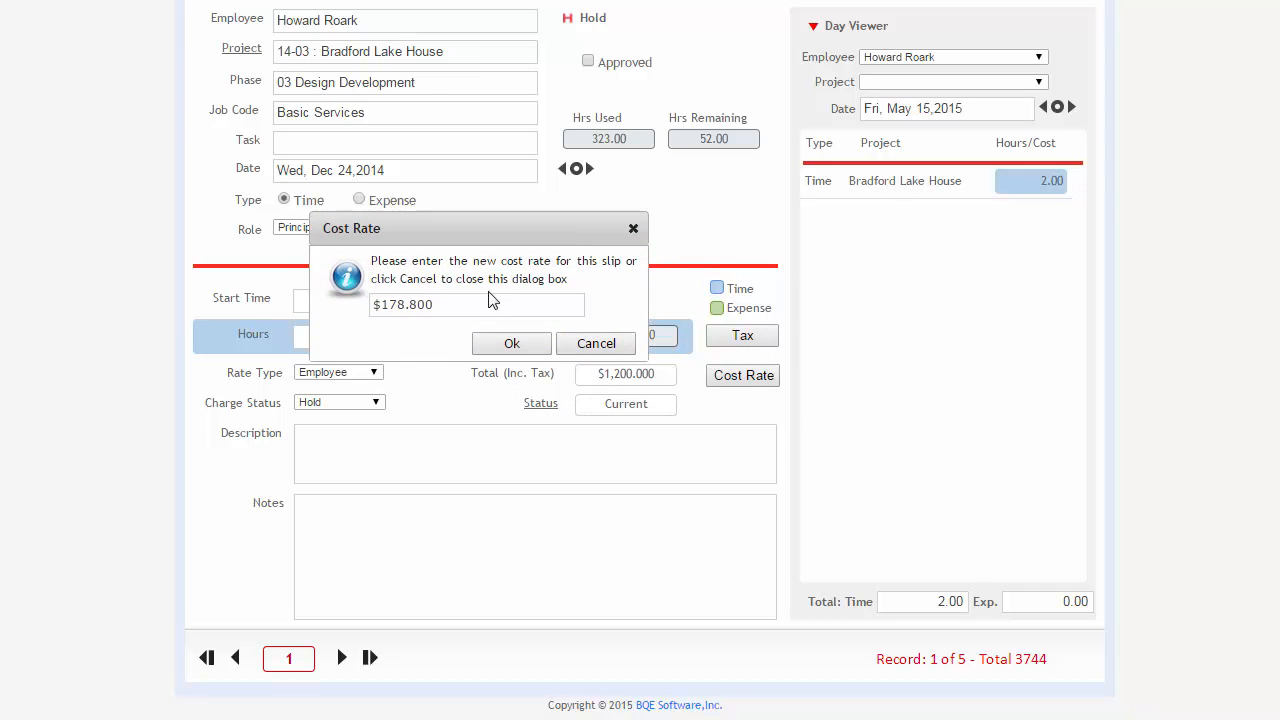
pyautogui.click(459, 307)
pyautogui.click(633, 228)
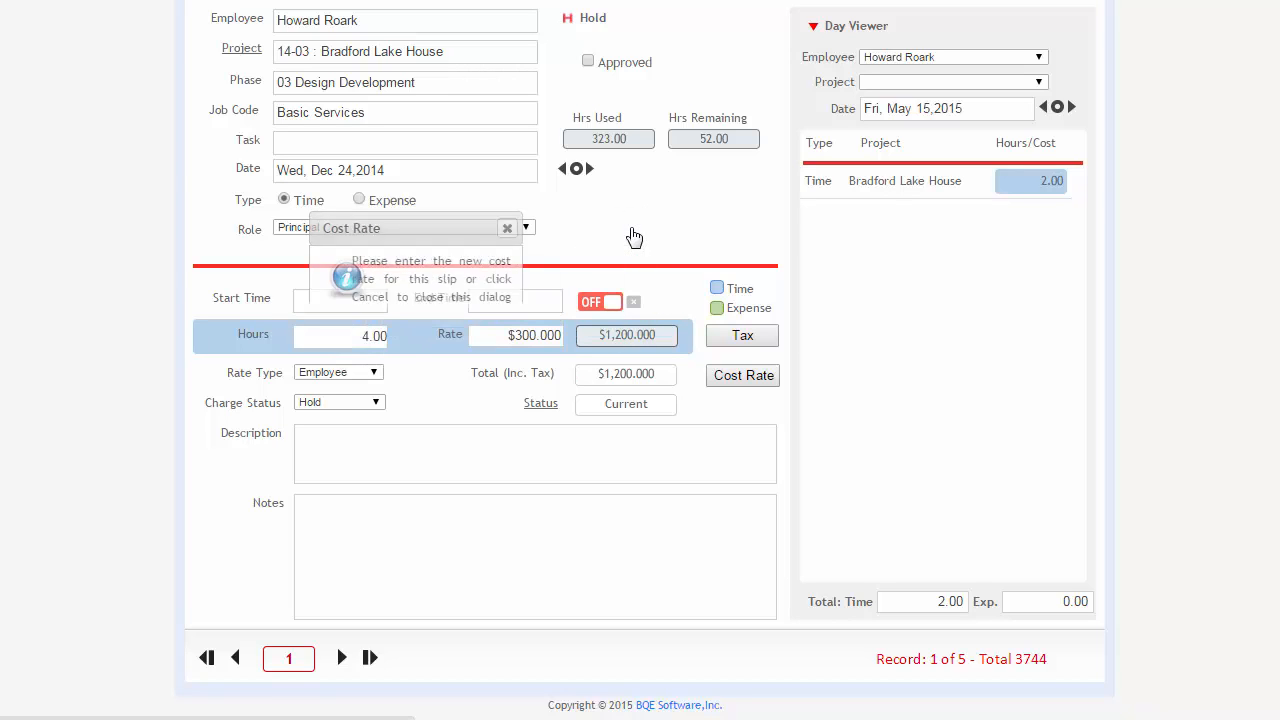
# Change the slip to an expense entry with the expense type Blueprinting.
pyautogui.click(360, 200)
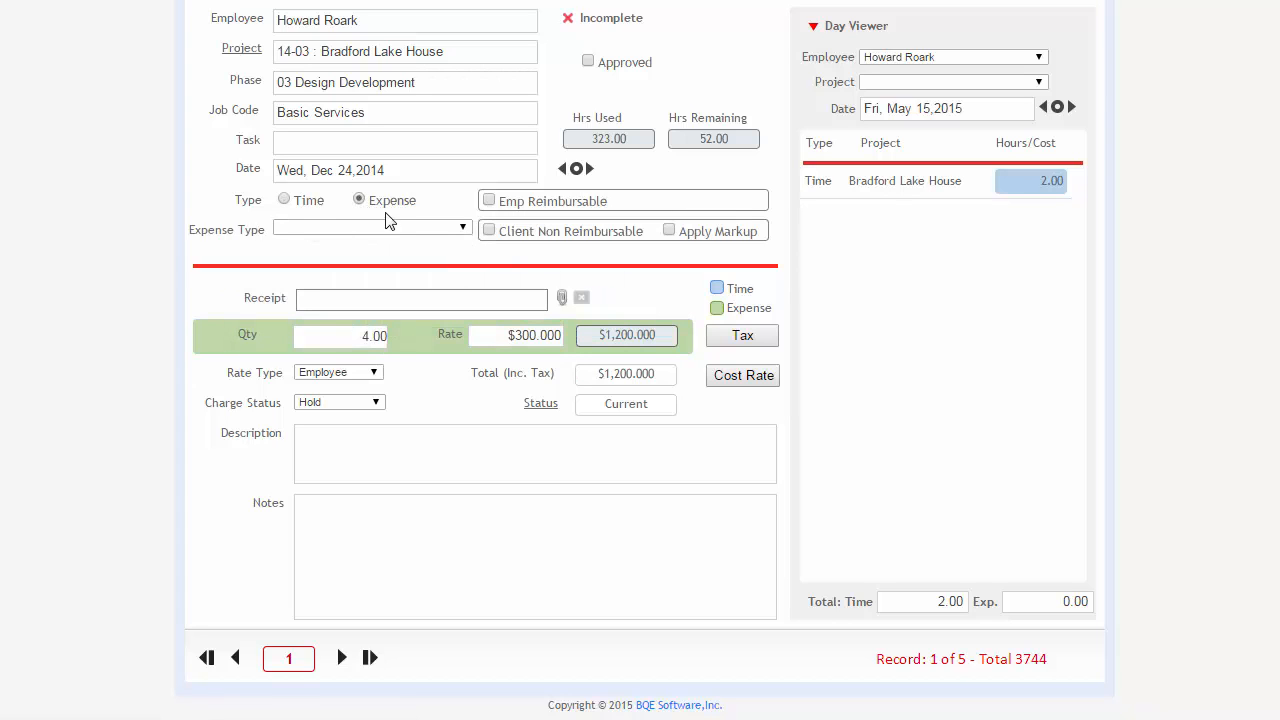
pyautogui.click(362, 228)
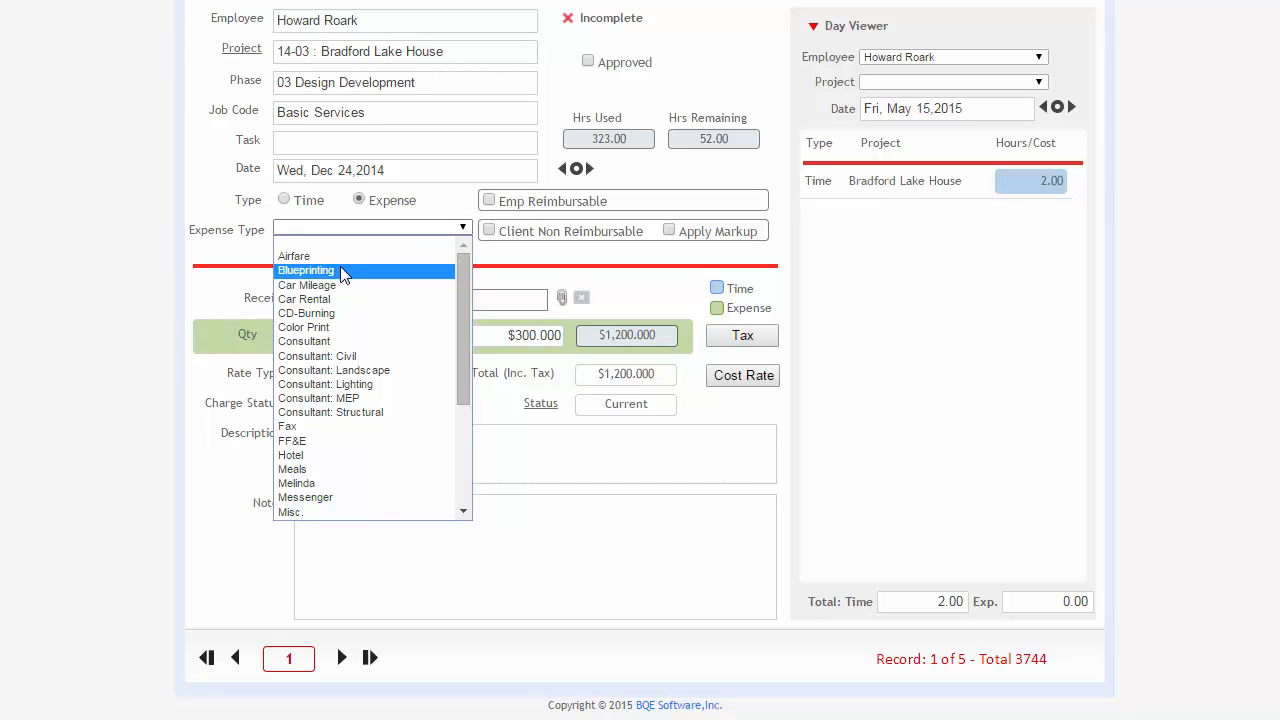
pyautogui.click(342, 271)
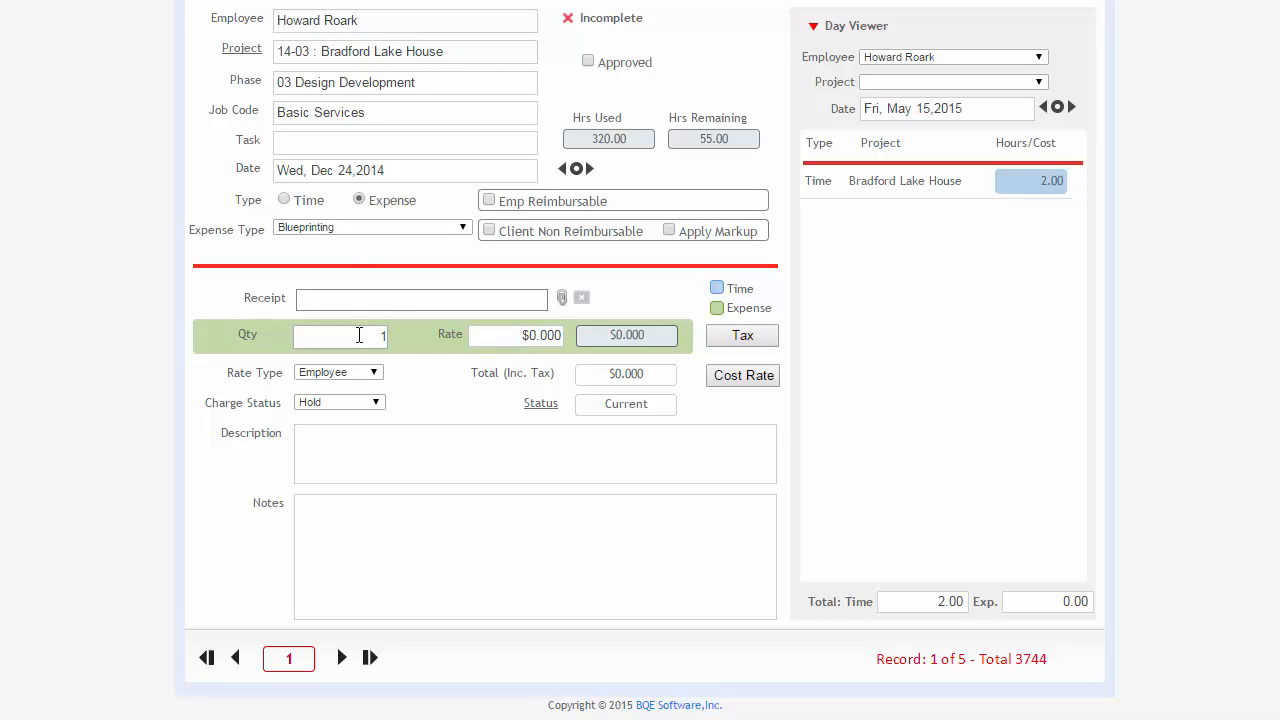
# Review the Blueprinting expense's cost rate and close the dialog without entering a new one.
pyautogui.click(736, 378)
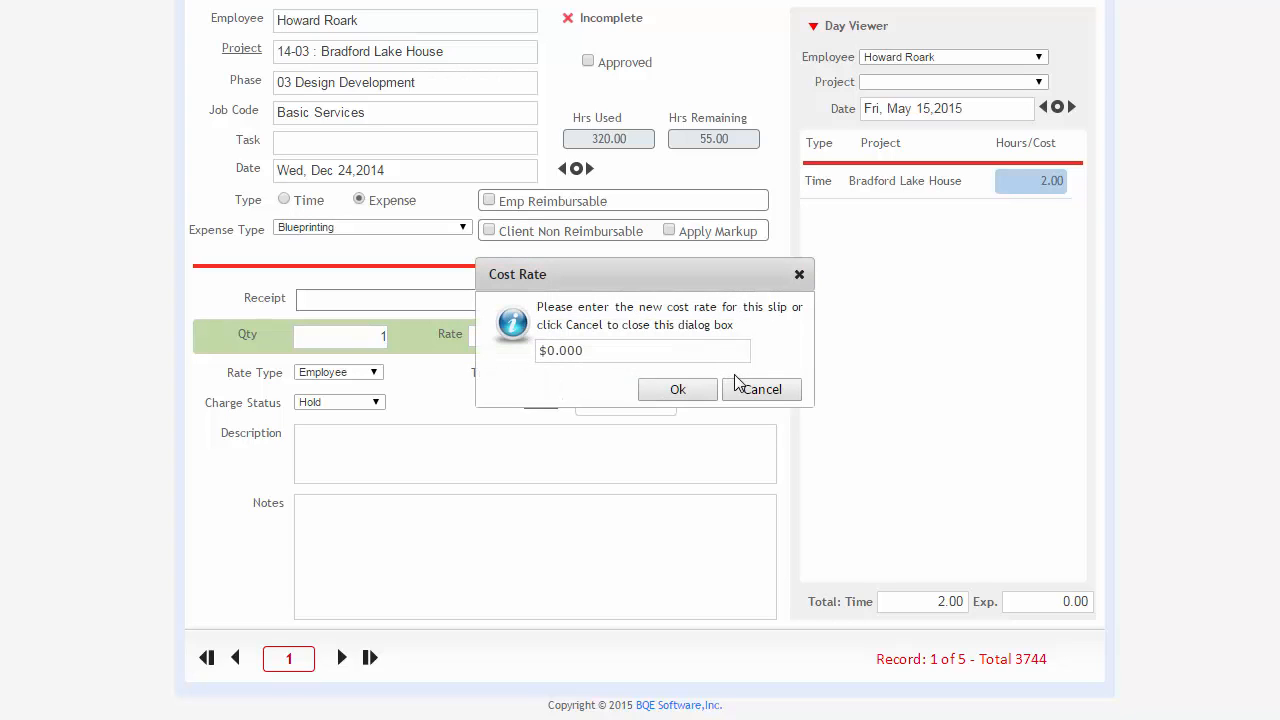
pyautogui.click(638, 351)
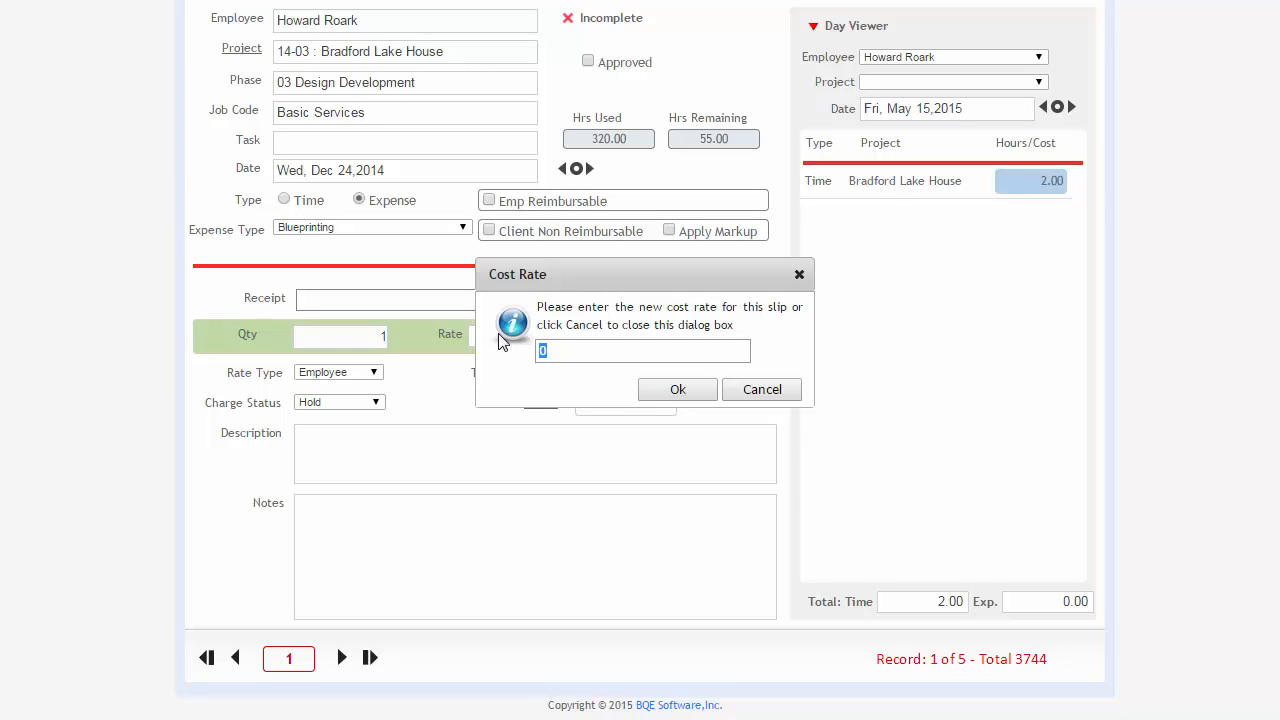
pyautogui.moveTo(623, 271); pyautogui.dragTo(593, 260)
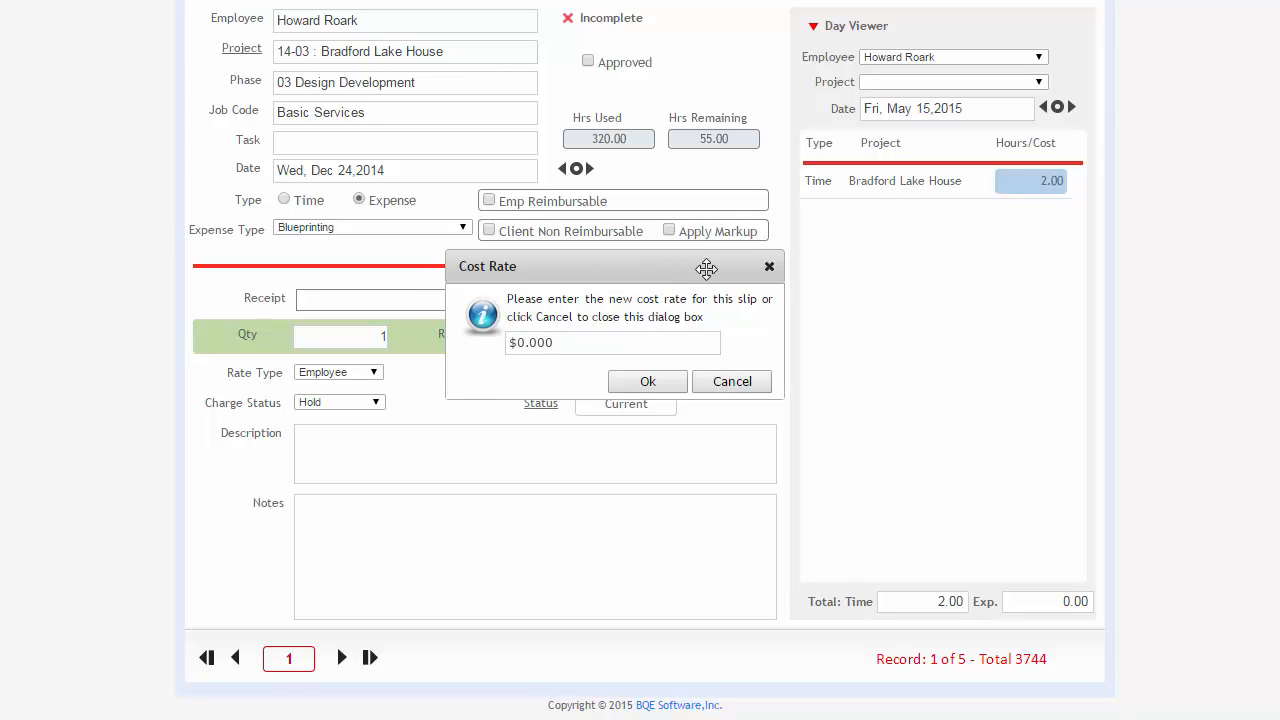
pyautogui.click(767, 266)
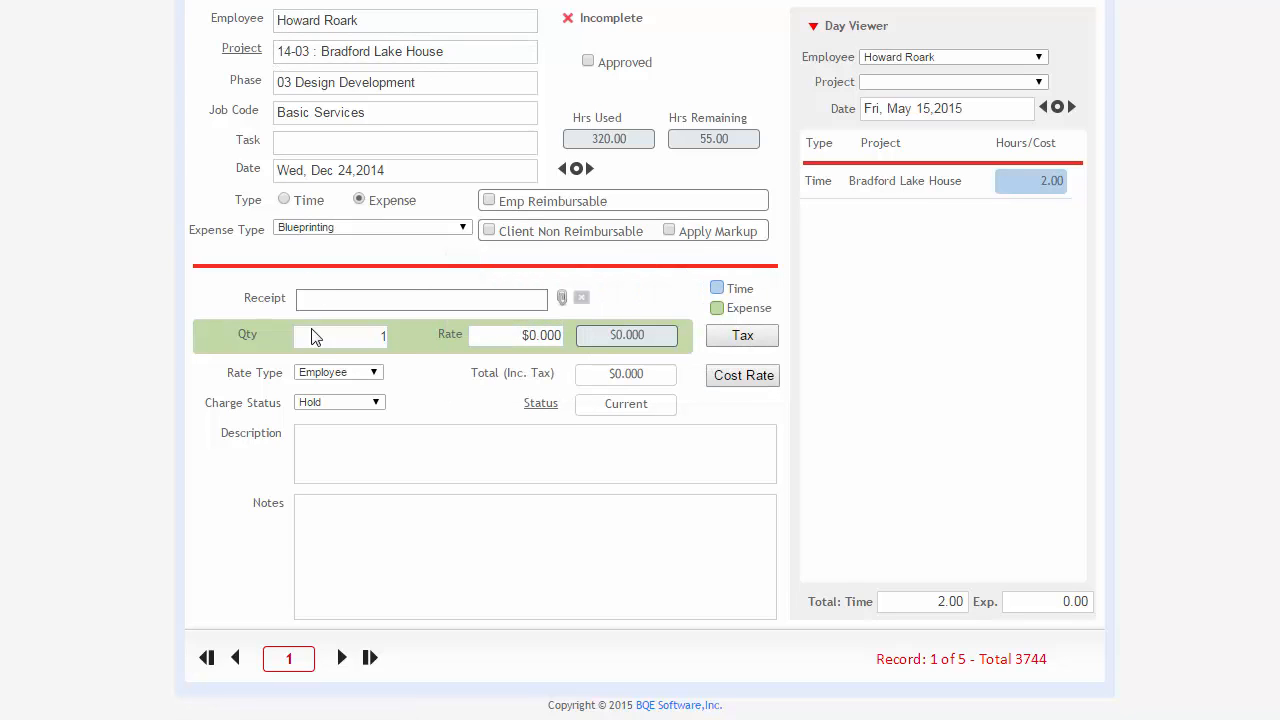
pyautogui.click(722, 384)
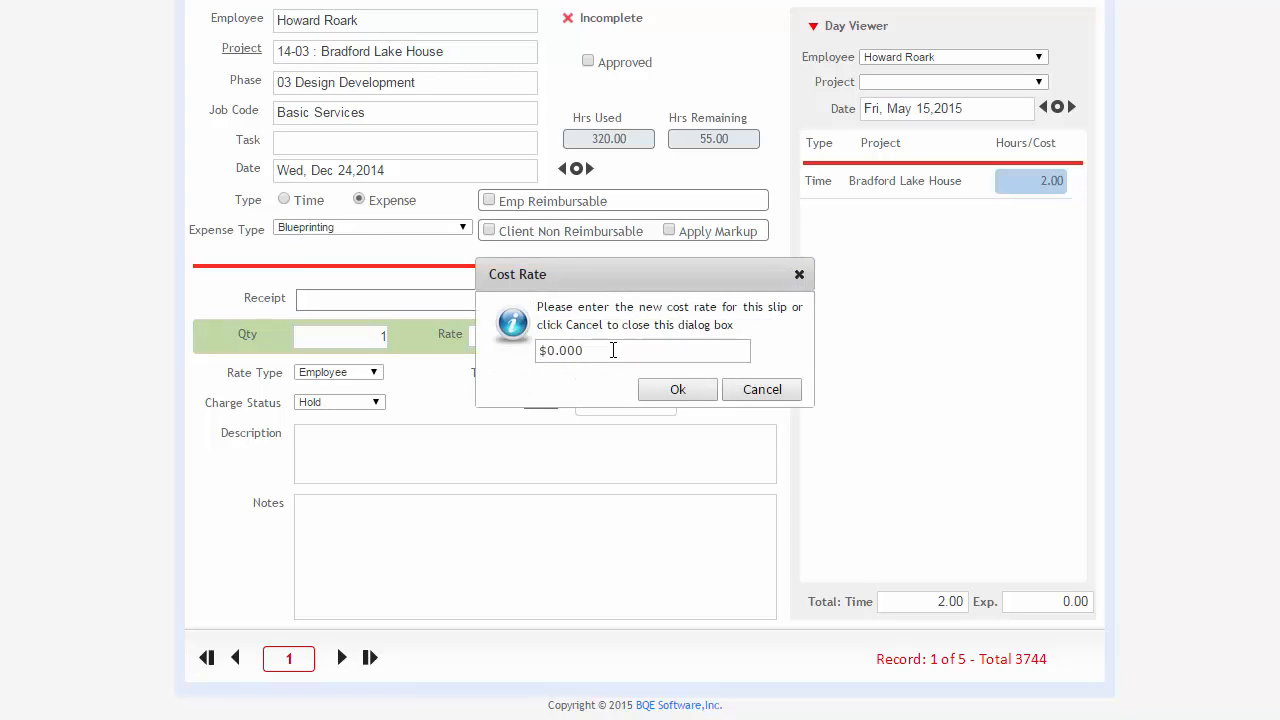
pyautogui.click(614, 350)
pyautogui.click(765, 389)
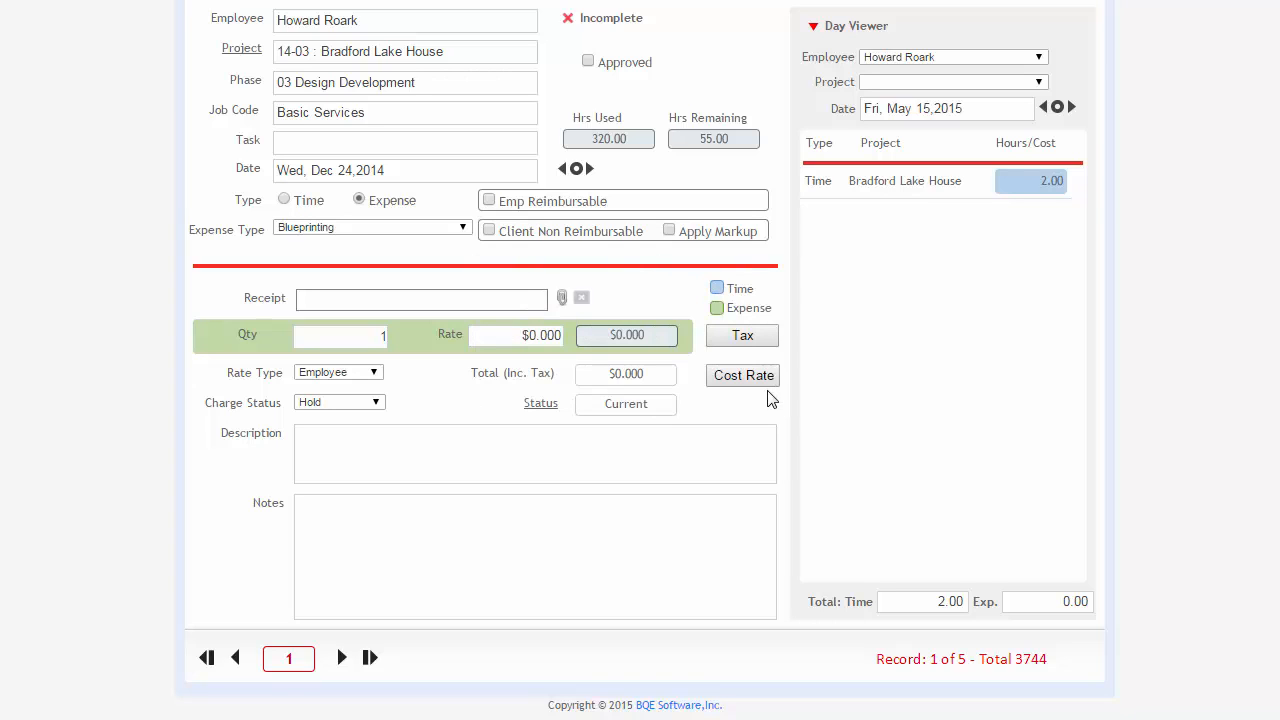
# Set the expense slip's tax method to Flat Rate and accept the tax details.
pyautogui.click(745, 340)
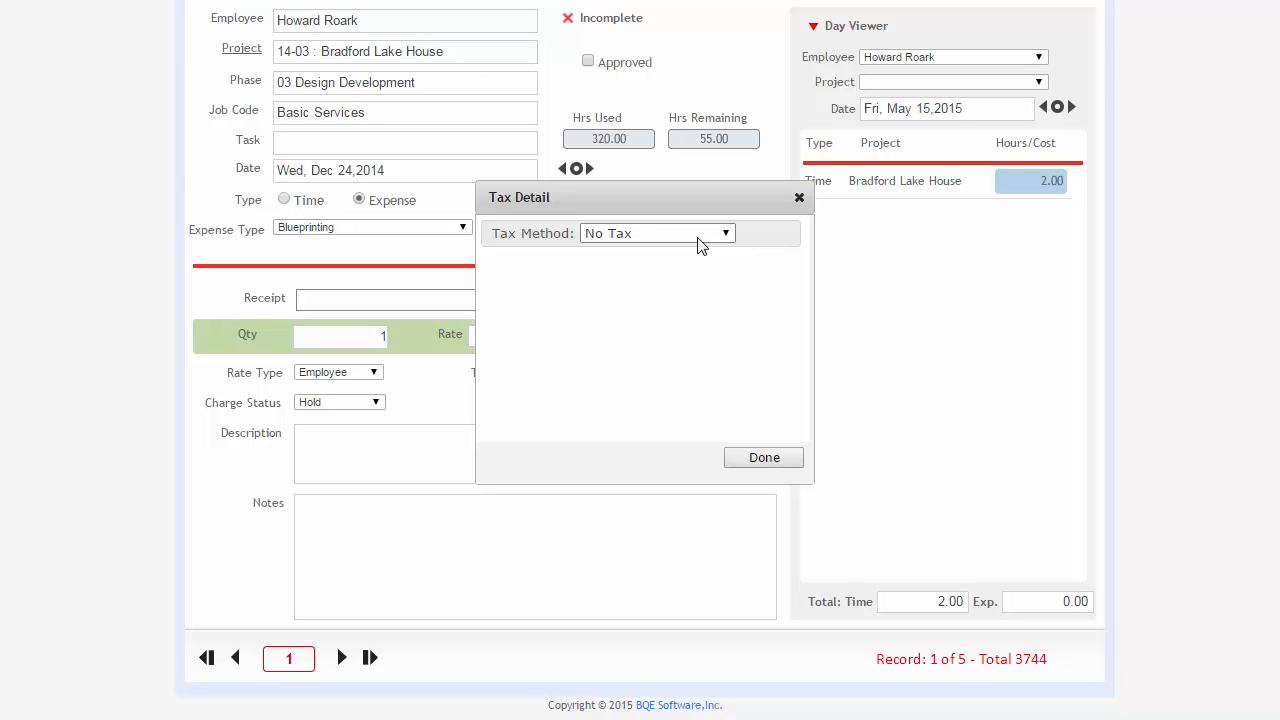
pyautogui.click(693, 236)
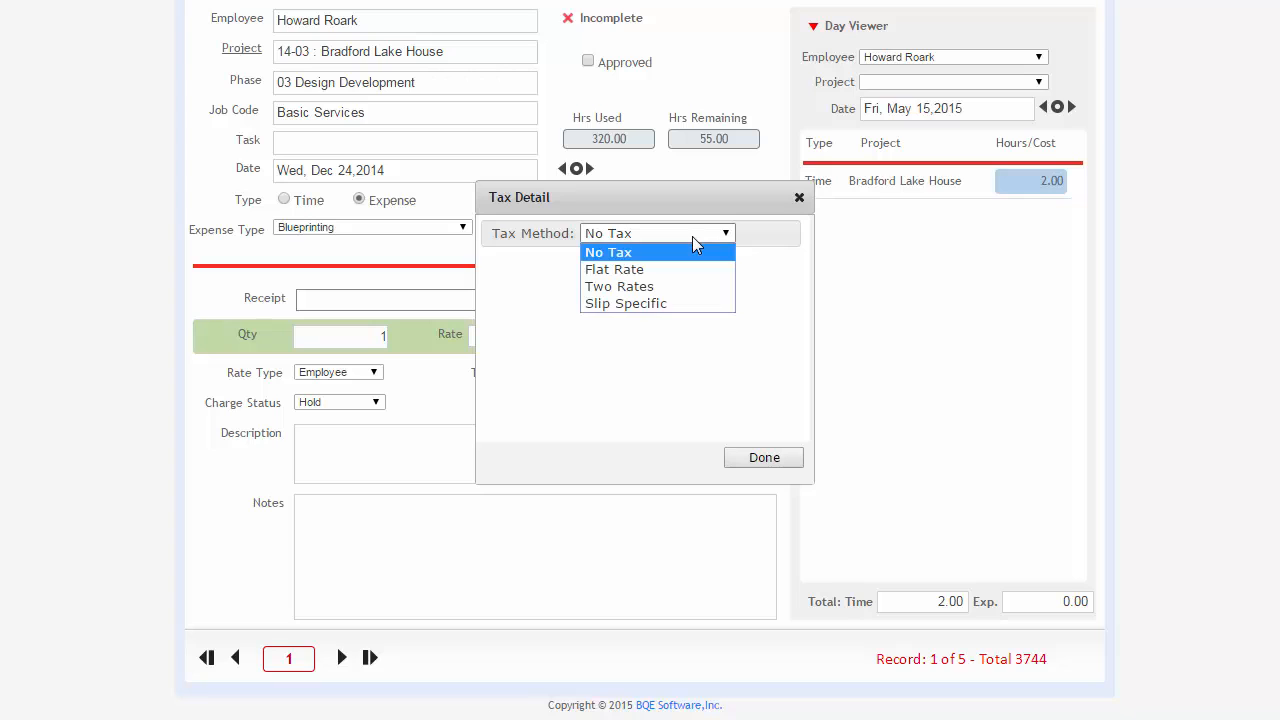
pyautogui.click(673, 270)
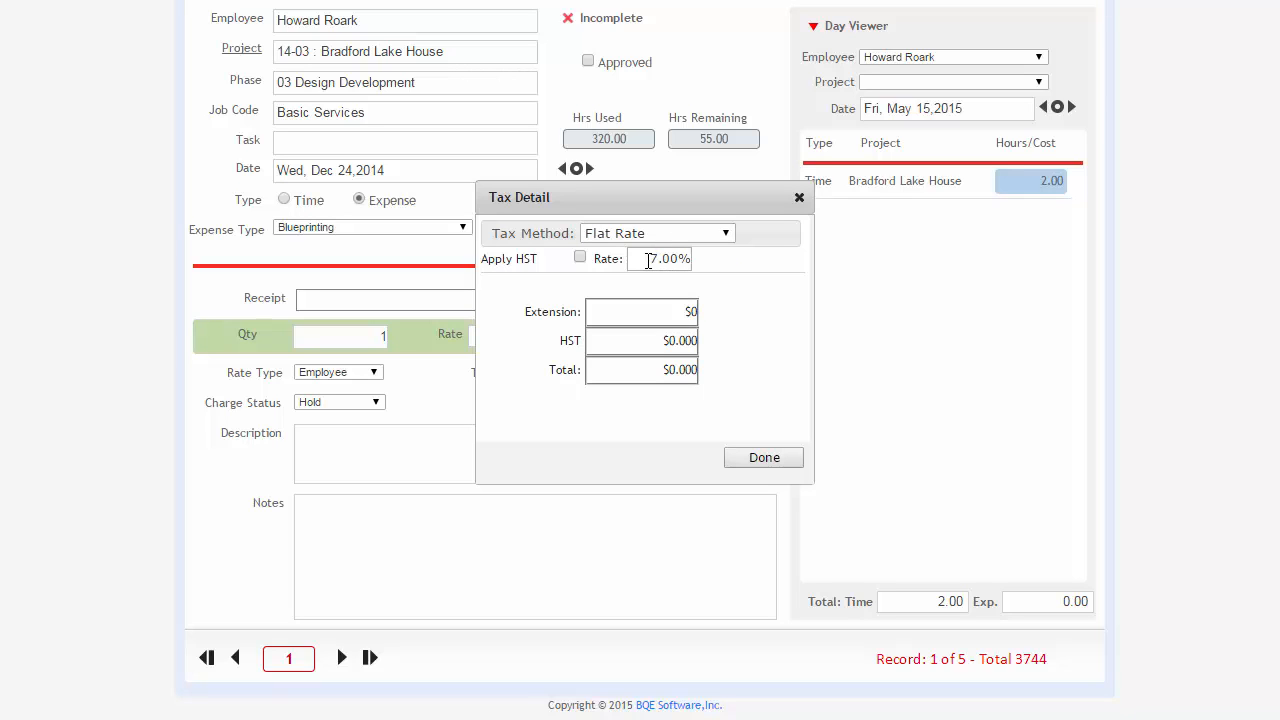
pyautogui.moveTo(648, 260); pyautogui.dragTo(700, 268)
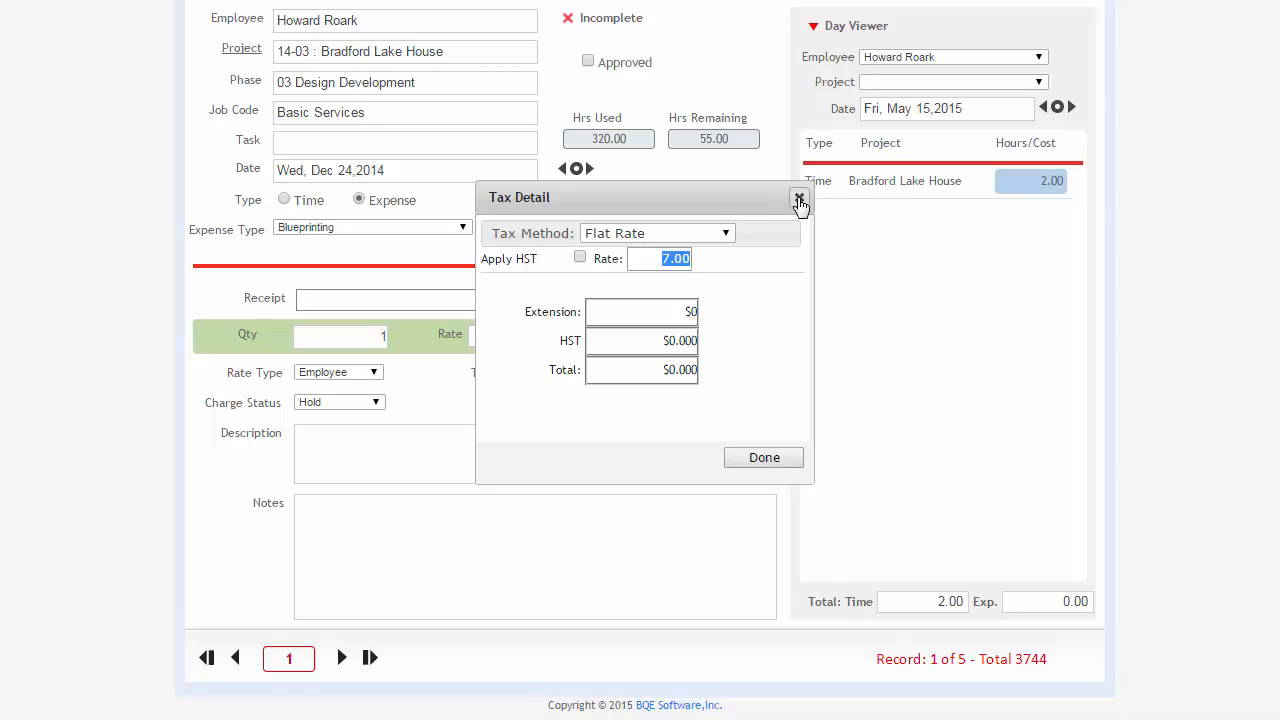
pyautogui.click(765, 459)
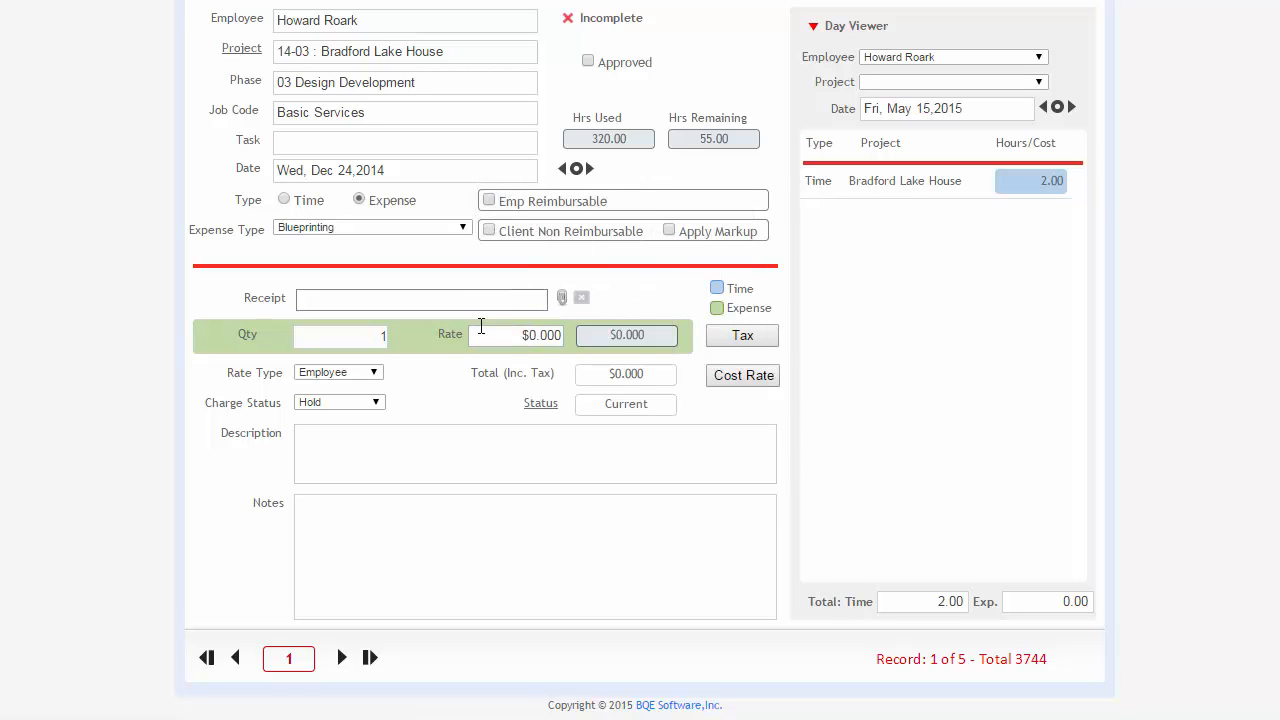
# Set the Blueprinting expense's rate to $100.
pyautogui.moveTo(480, 330); pyautogui.dragTo(662, 336)
pyautogui.write('100')
pyautogui.press('Tab')
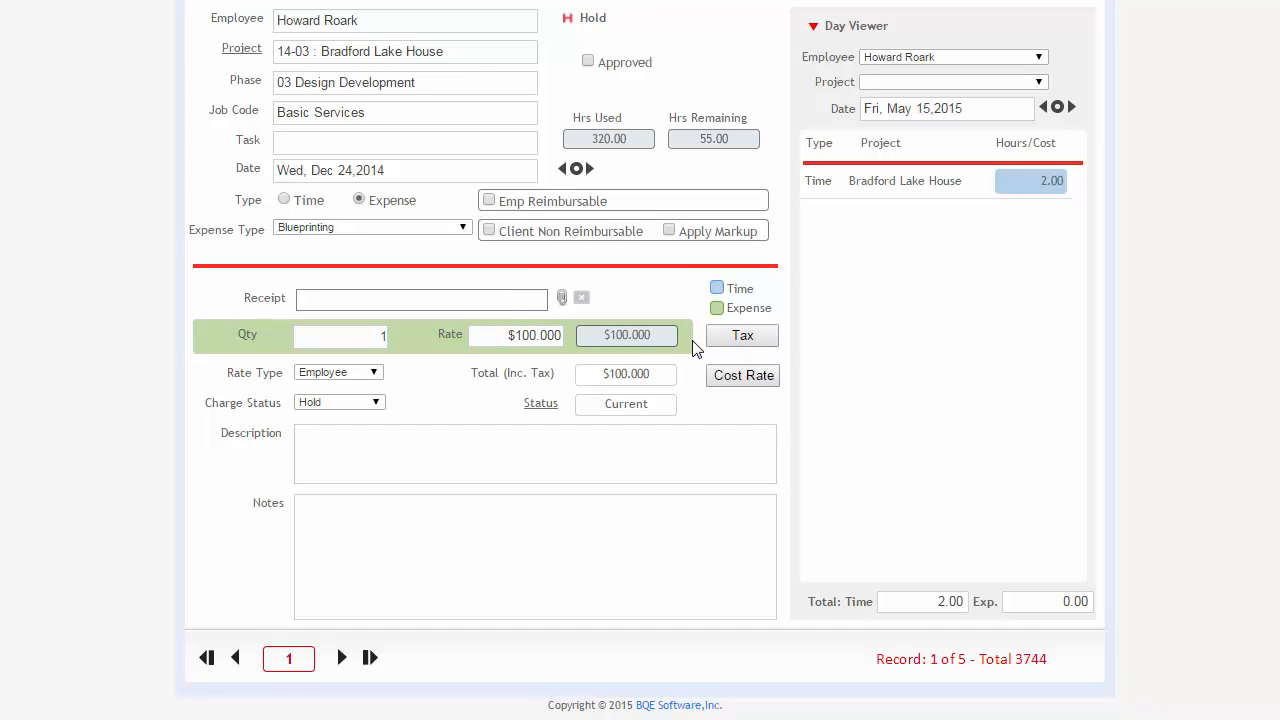
# Apply HST to the expense in its tax details and check the tax-inclusive total.
pyautogui.click(740, 337)
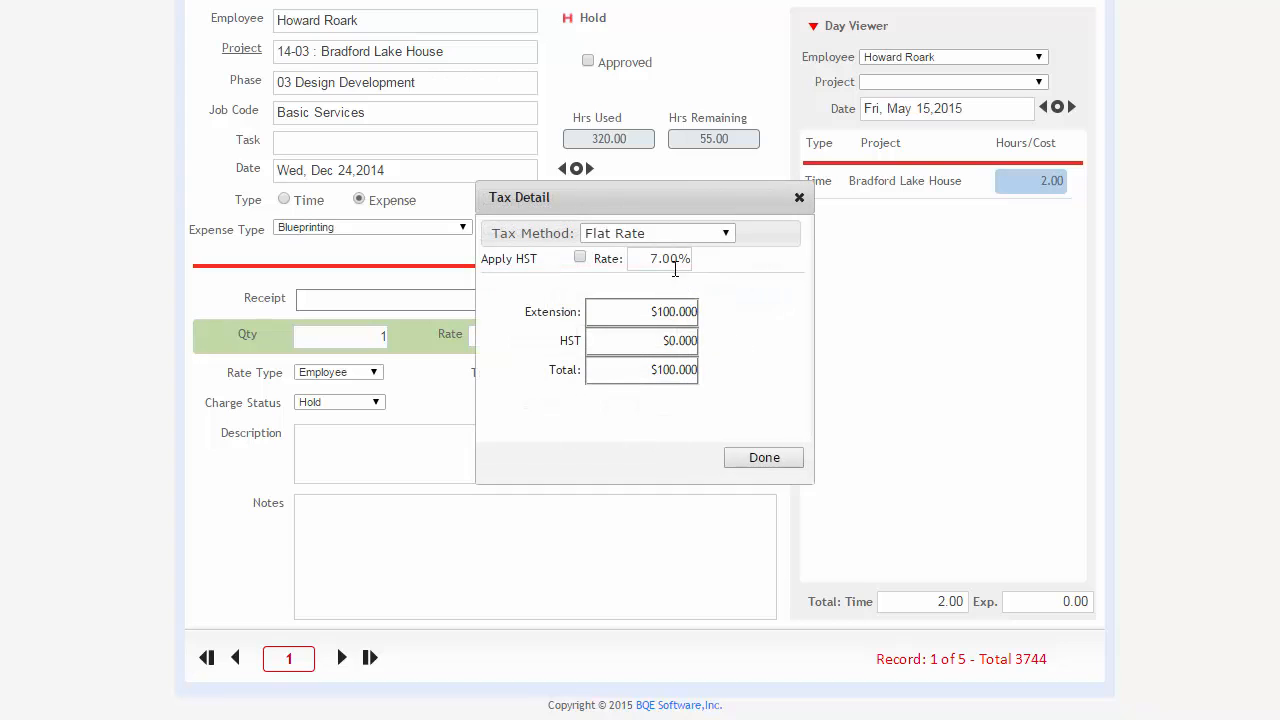
pyautogui.click(580, 257)
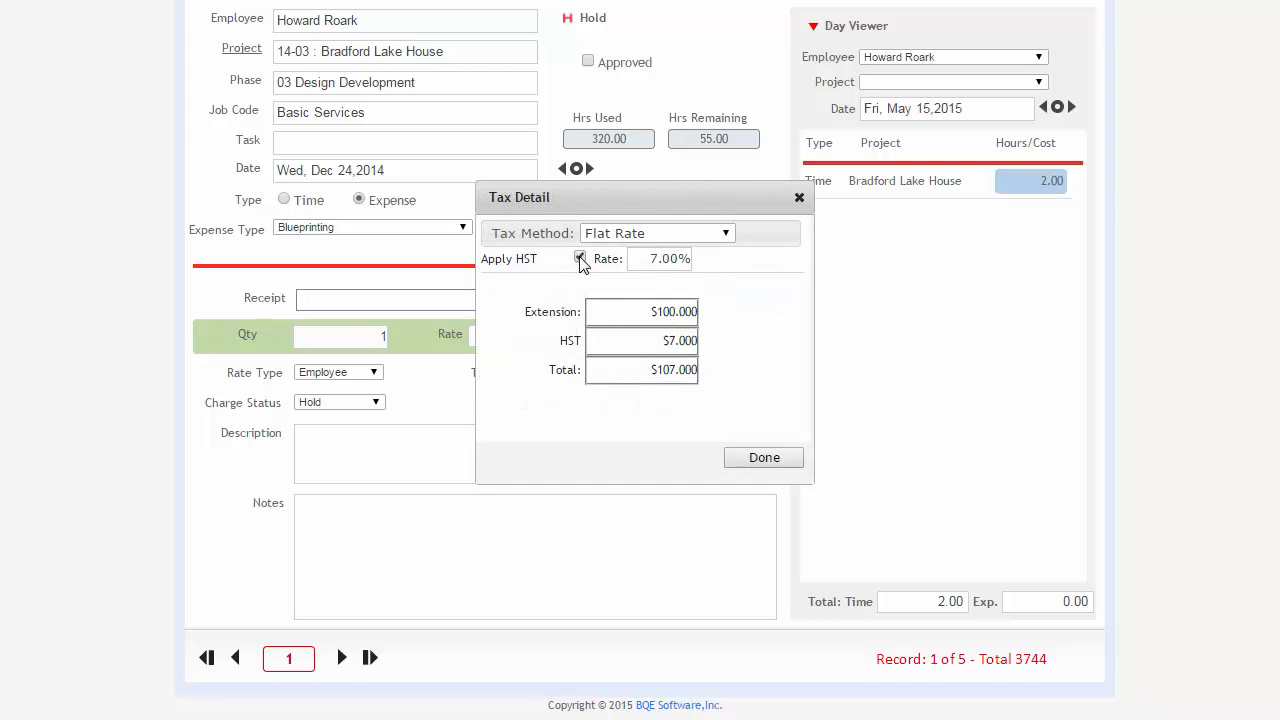
pyautogui.click(764, 458)
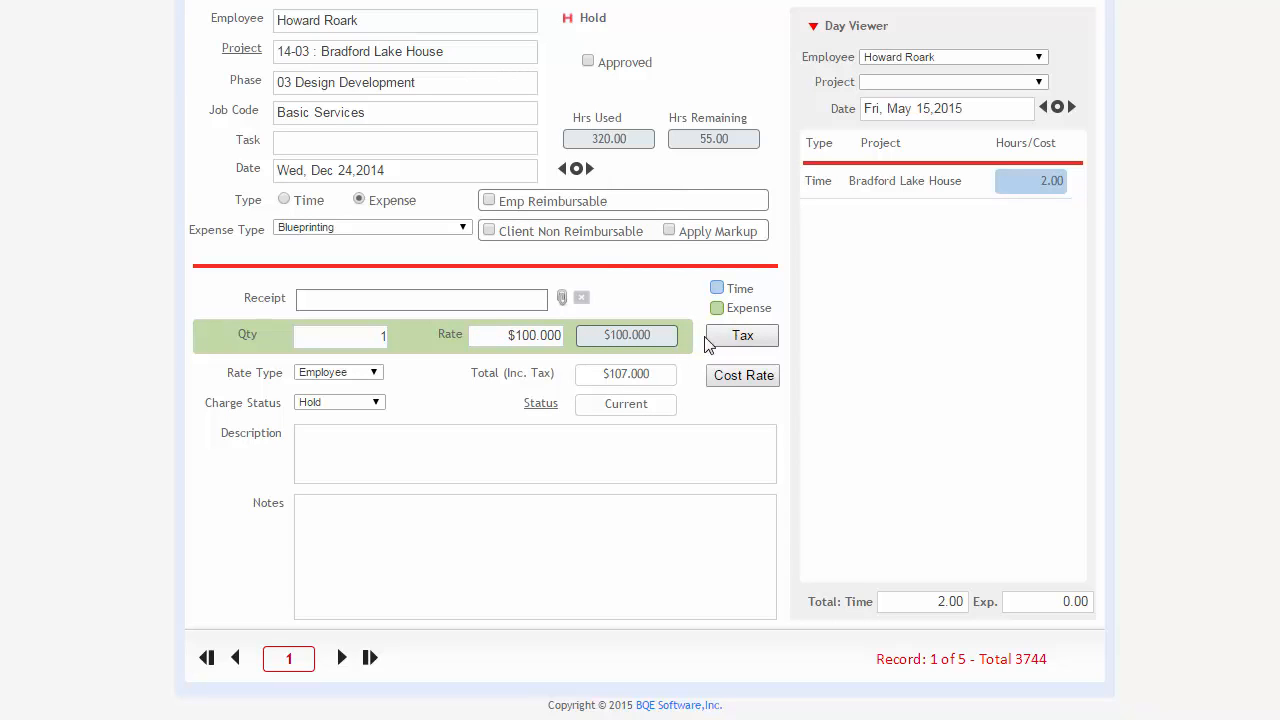
pyautogui.moveTo(604, 373); pyautogui.dragTo(656, 373)
pyautogui.click(629, 390)
# Flag the expense as Emp Reimbursable, Emp Paid Out, Client Non Reimbursable and Apply Markup, and look through the expense types.
pyautogui.scroll(1, 583, 274)
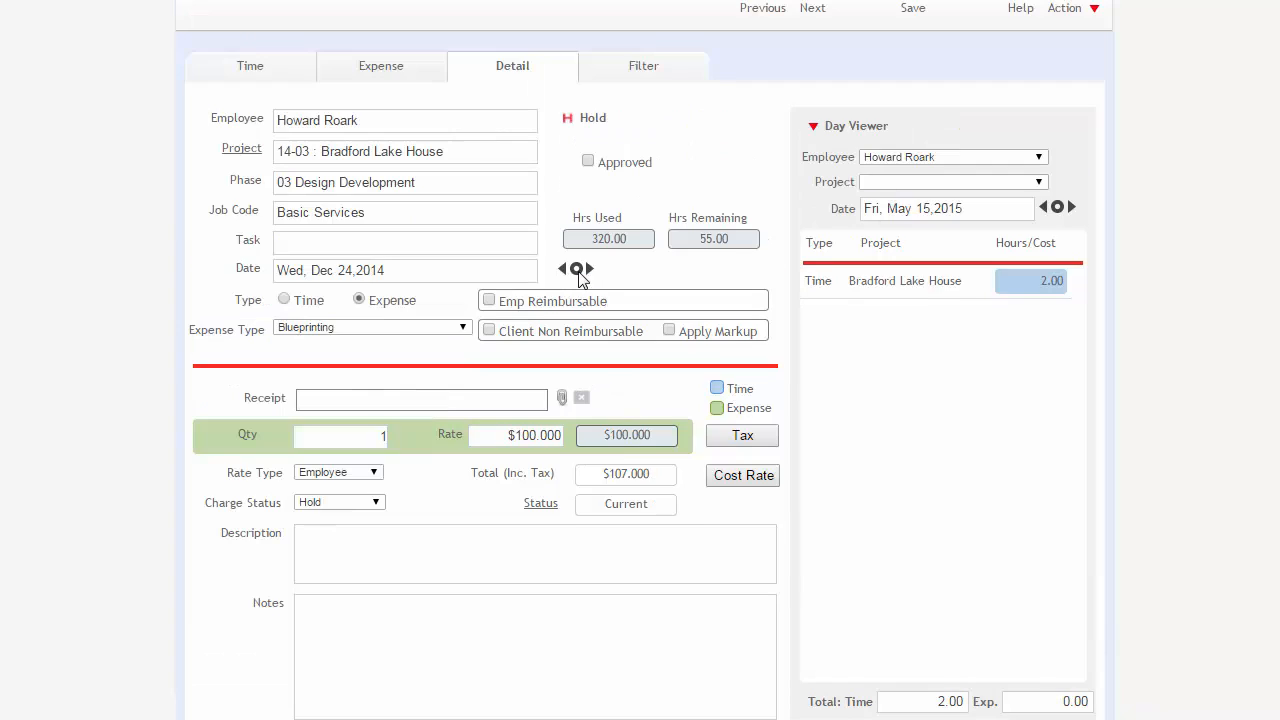
pyautogui.click(489, 301)
pyautogui.click(668, 302)
pyautogui.click(488, 332)
pyautogui.click(669, 331)
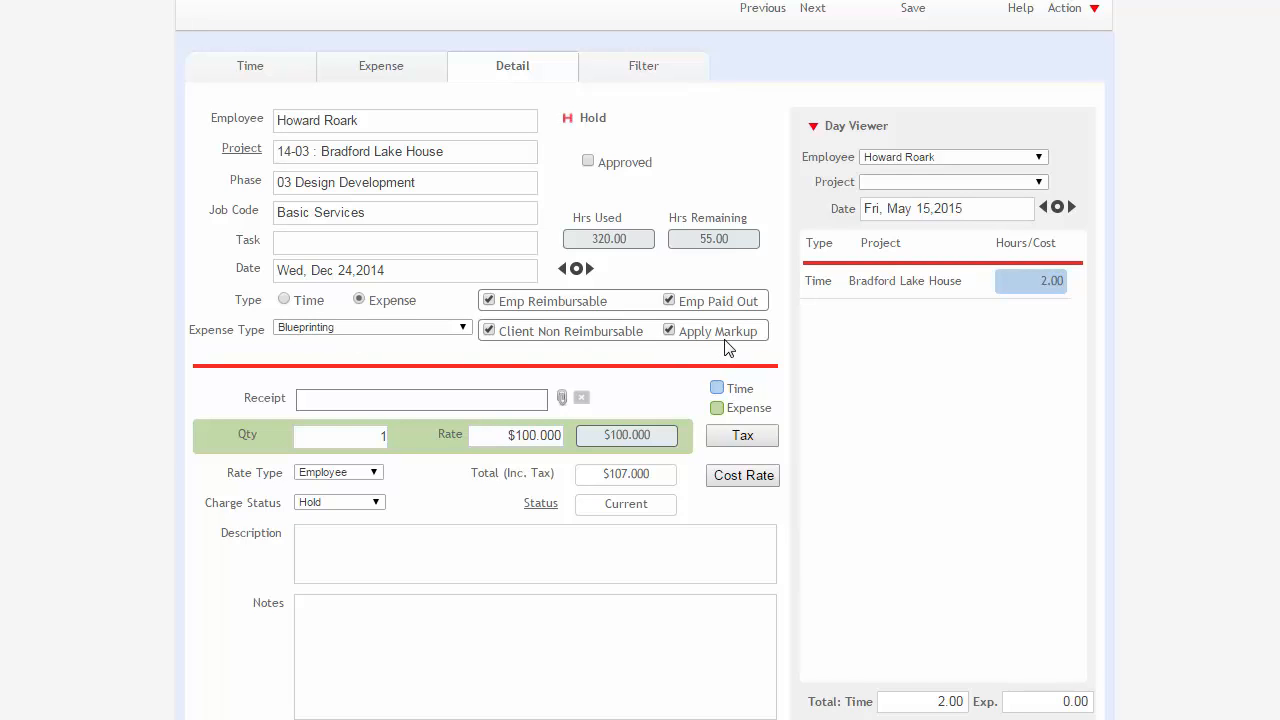
pyautogui.click(340, 330)
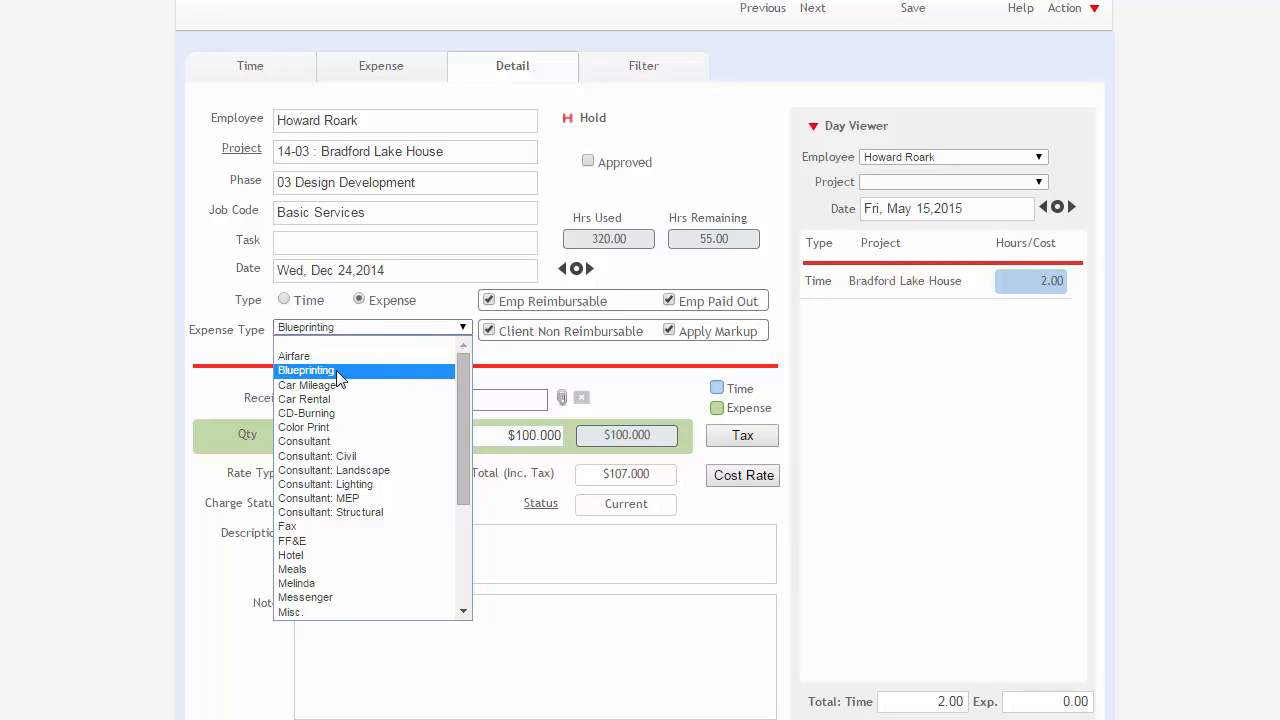
pyautogui.click(703, 346)
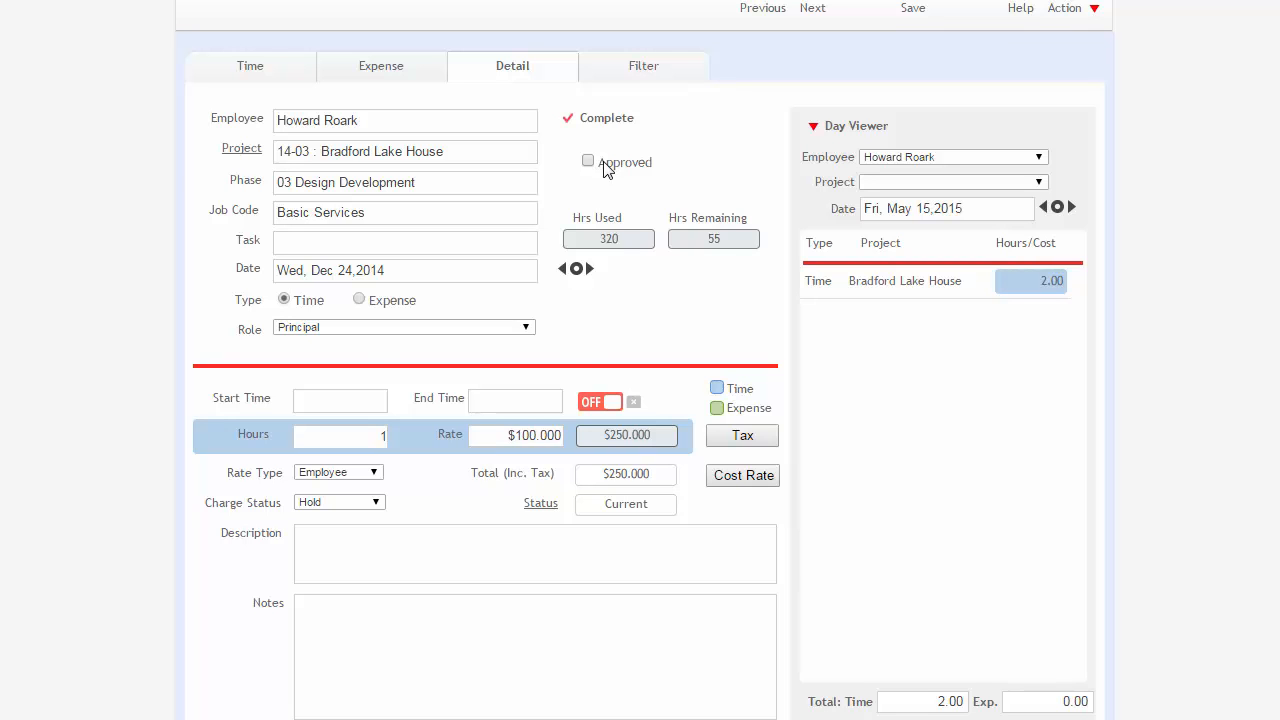
# View the Bradford Lake House project's slips and its Slips Require Approval setting.
pyautogui.scroll(2, 629, 180)
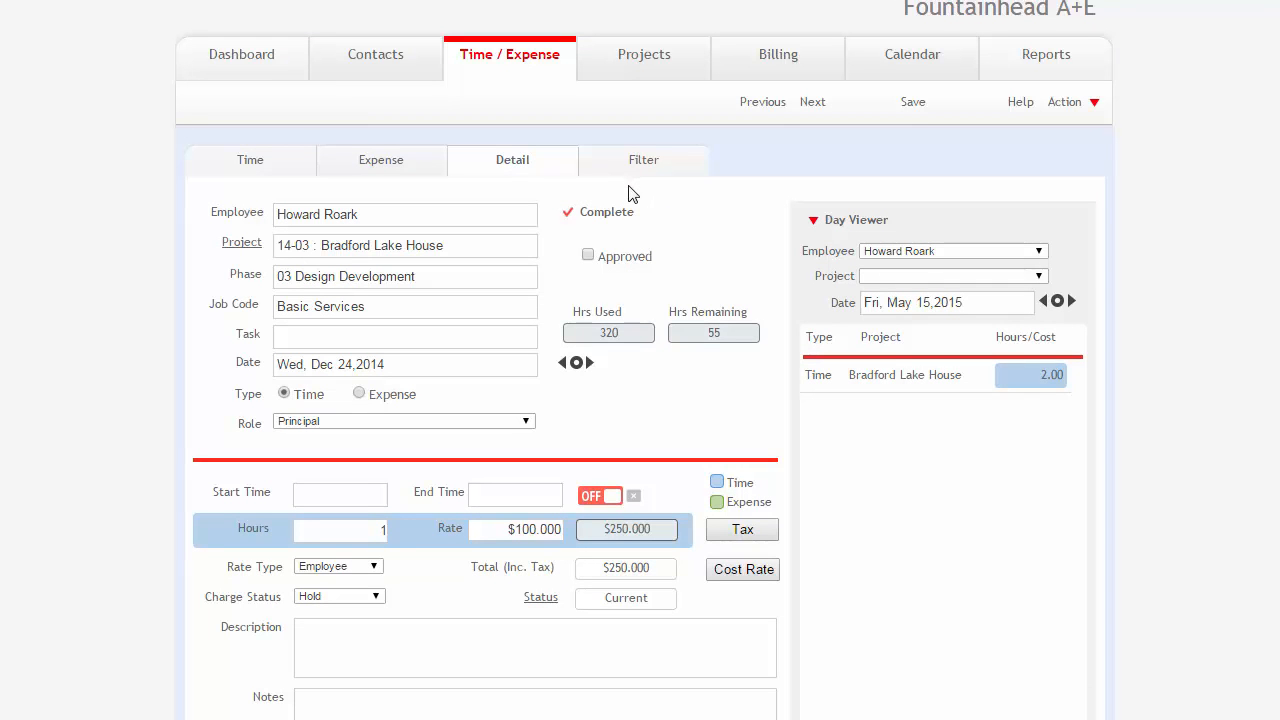
pyautogui.click(641, 57)
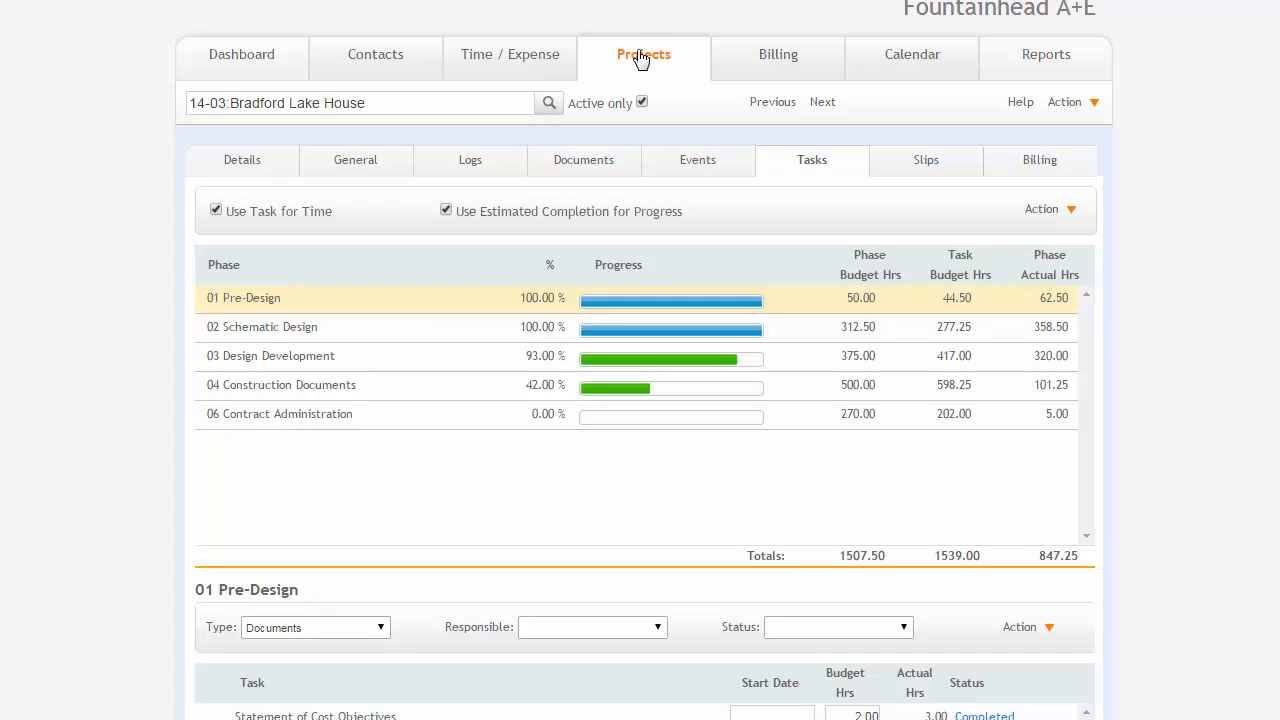
pyautogui.click(946, 170)
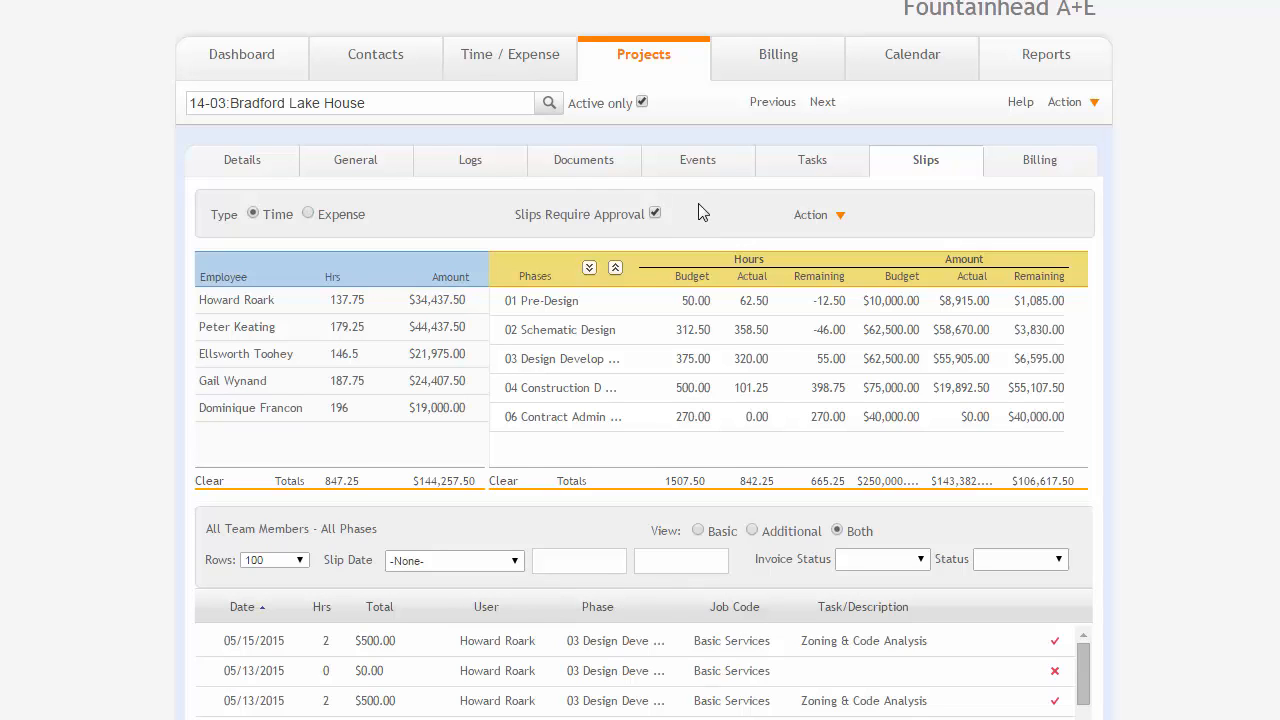
# Check the Approve T/E permissions of the project team in the Bradford Lake House project details.
pyautogui.click(255, 170)
pyautogui.scroll(-2, 255, 168)
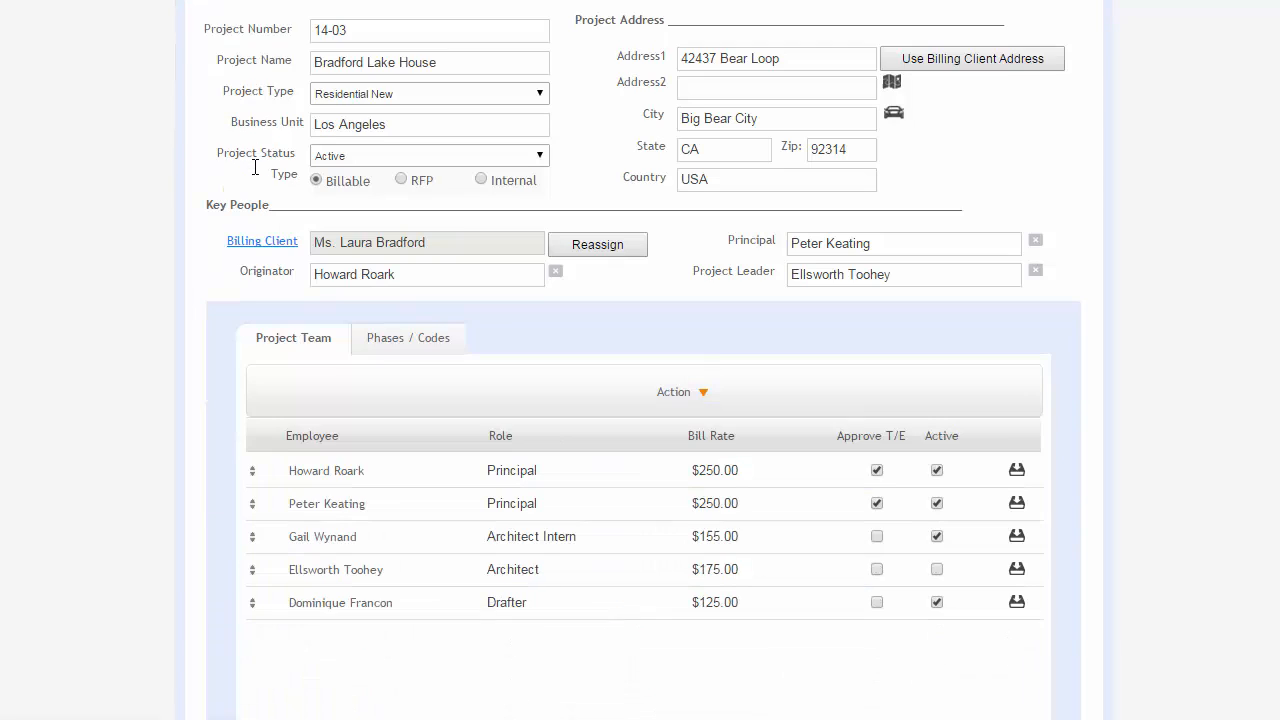
pyautogui.scroll(-1, 255, 170)
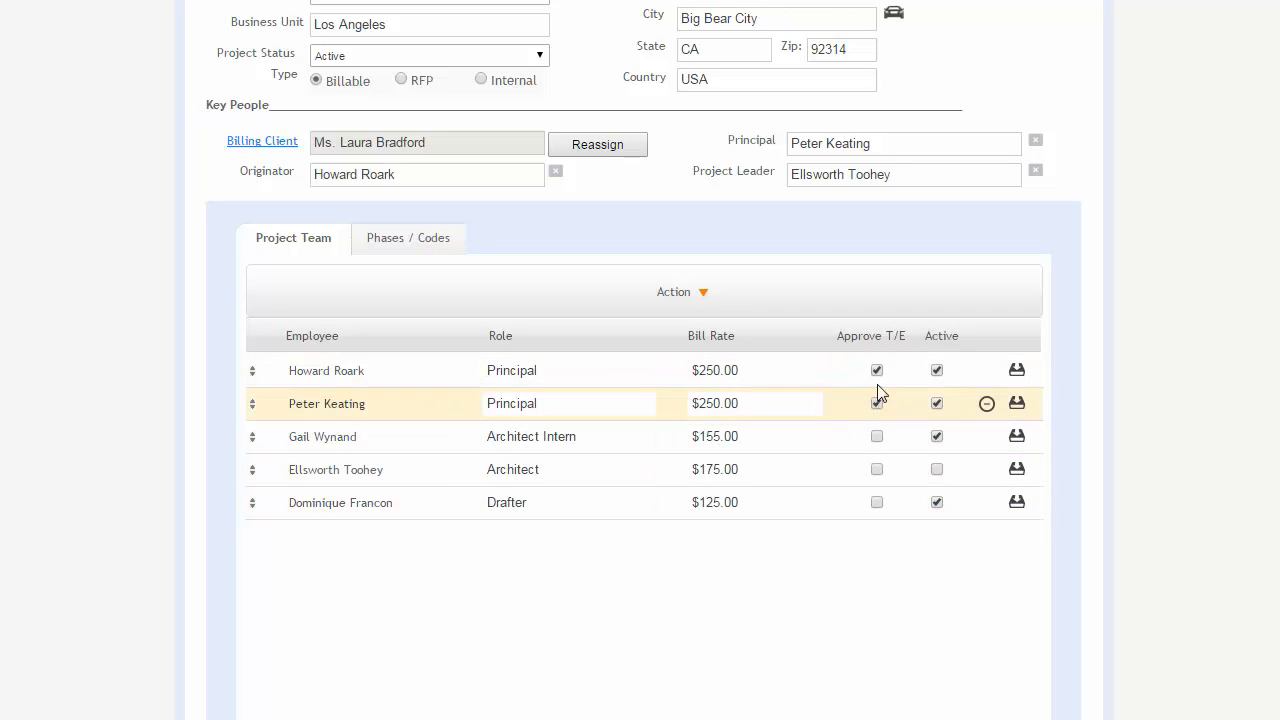
pyautogui.scroll(3, 880, 400)
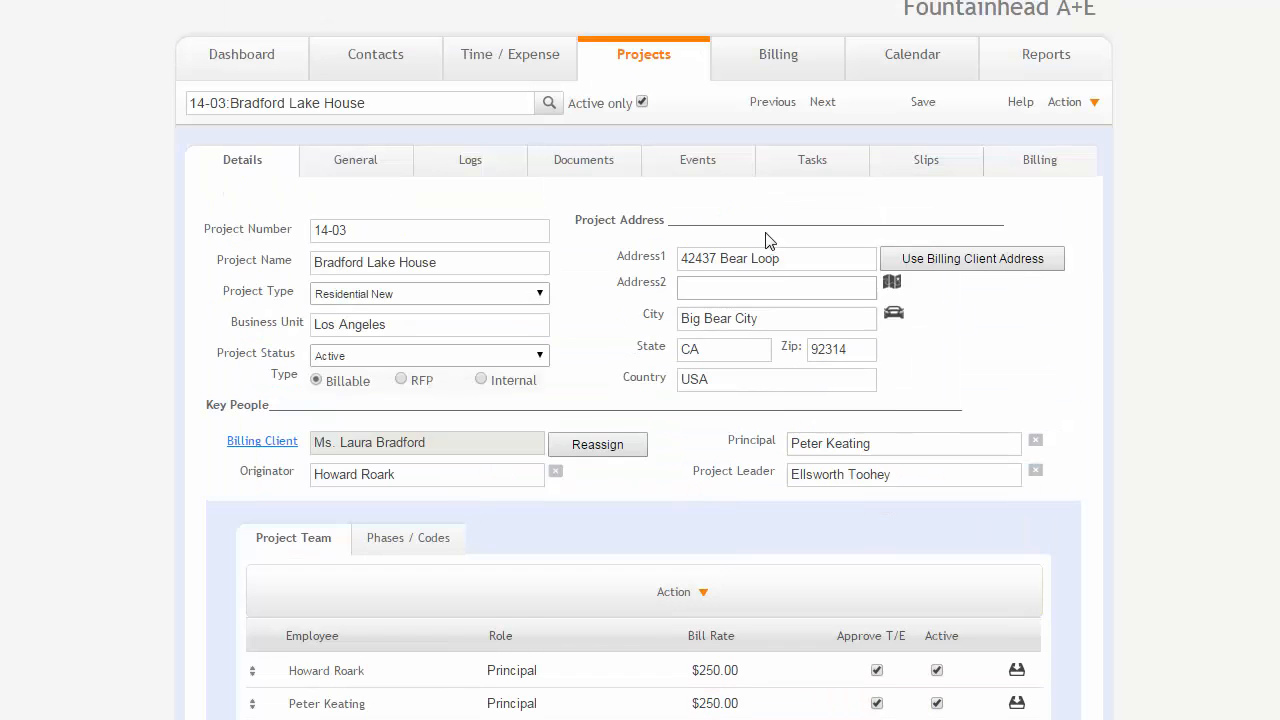
# Return to the time slip's details and view the projects available for it without choosing another.
pyautogui.click(529, 63)
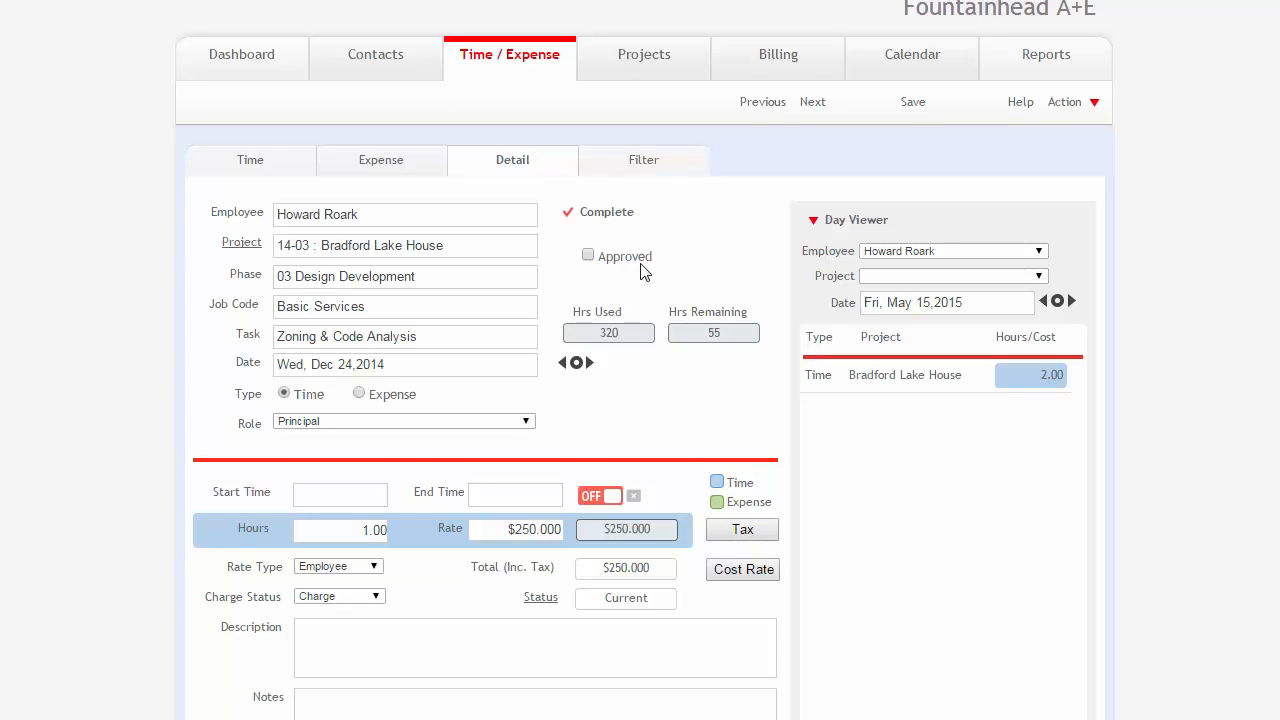
pyautogui.click(517, 274)
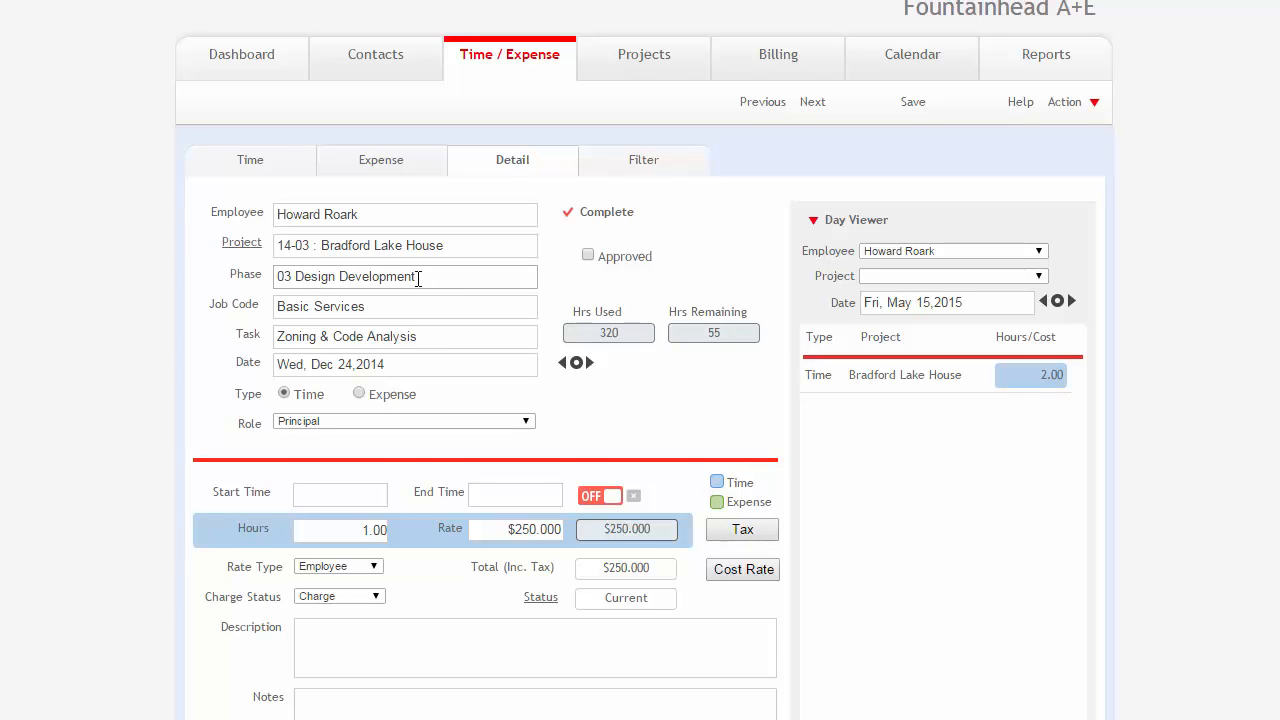
pyautogui.click(440, 246)
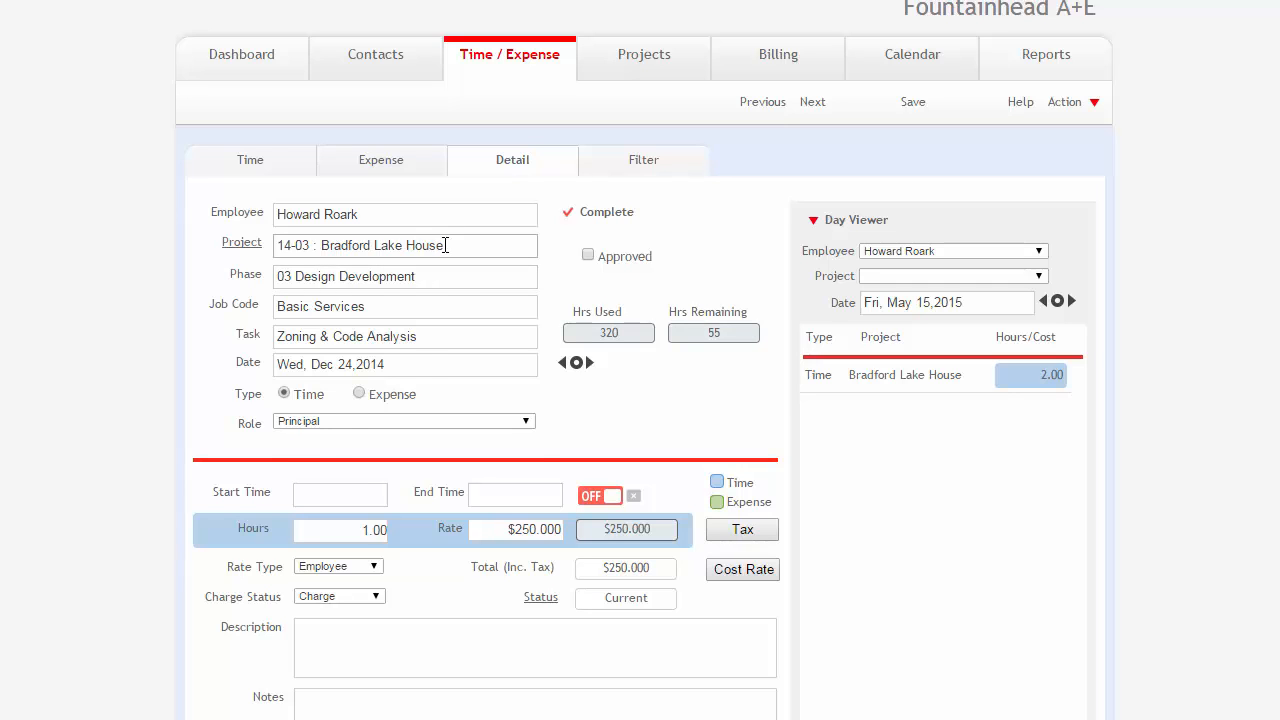
pyautogui.moveTo(449, 245); pyautogui.dragTo(272, 250)
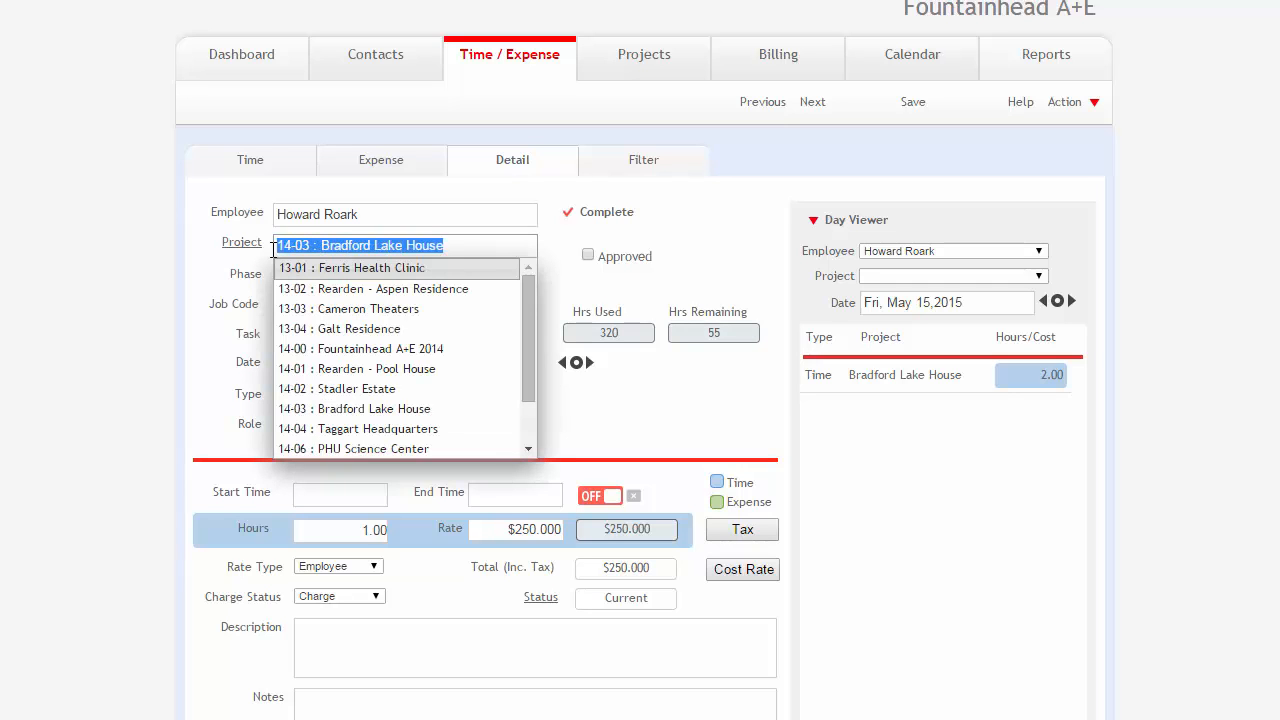
pyautogui.click(500, 247)
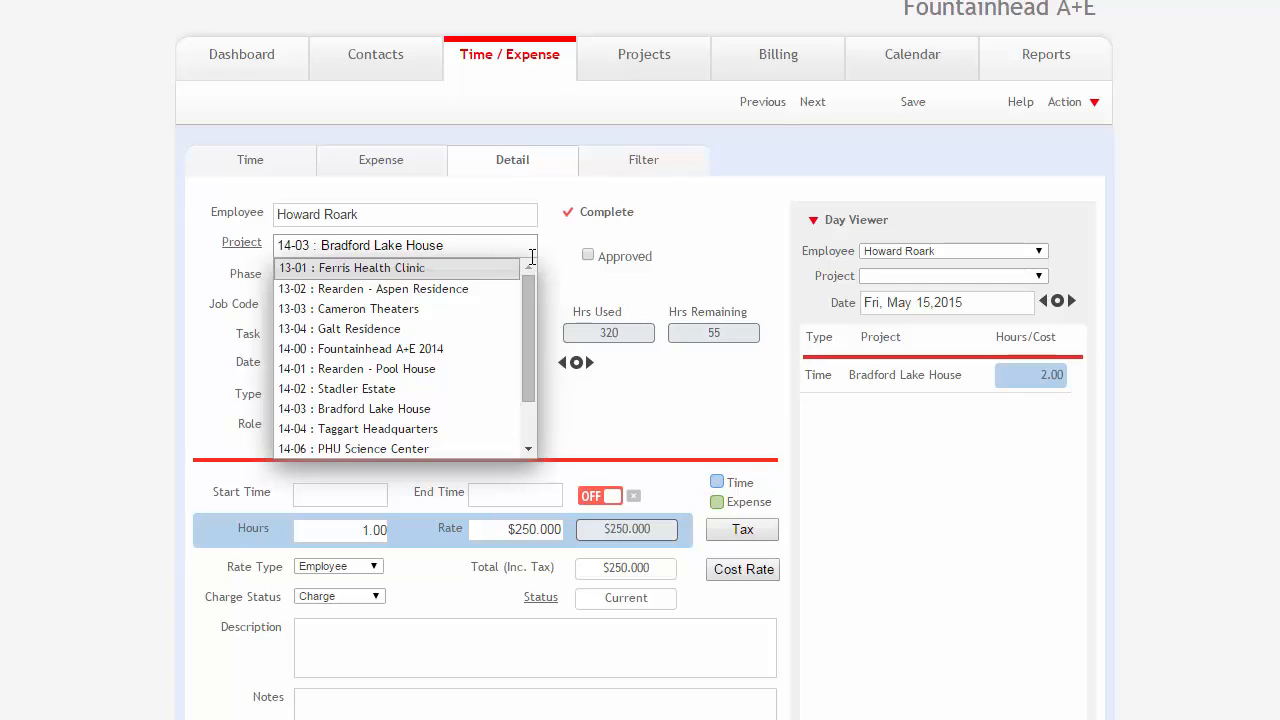
pyautogui.click(566, 262)
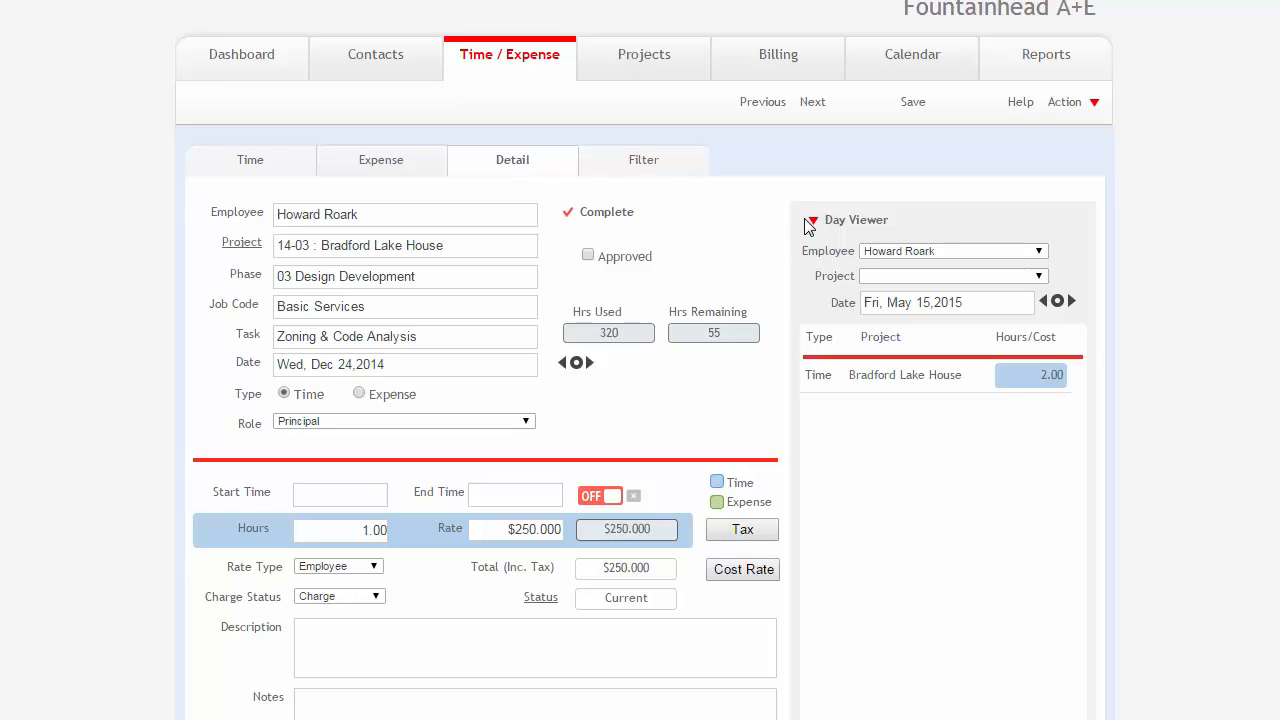
# Open the Bradford Lake House time entry listed in the Day Viewer for May 15, 2015.
pyautogui.scroll(-1, 799, 222)
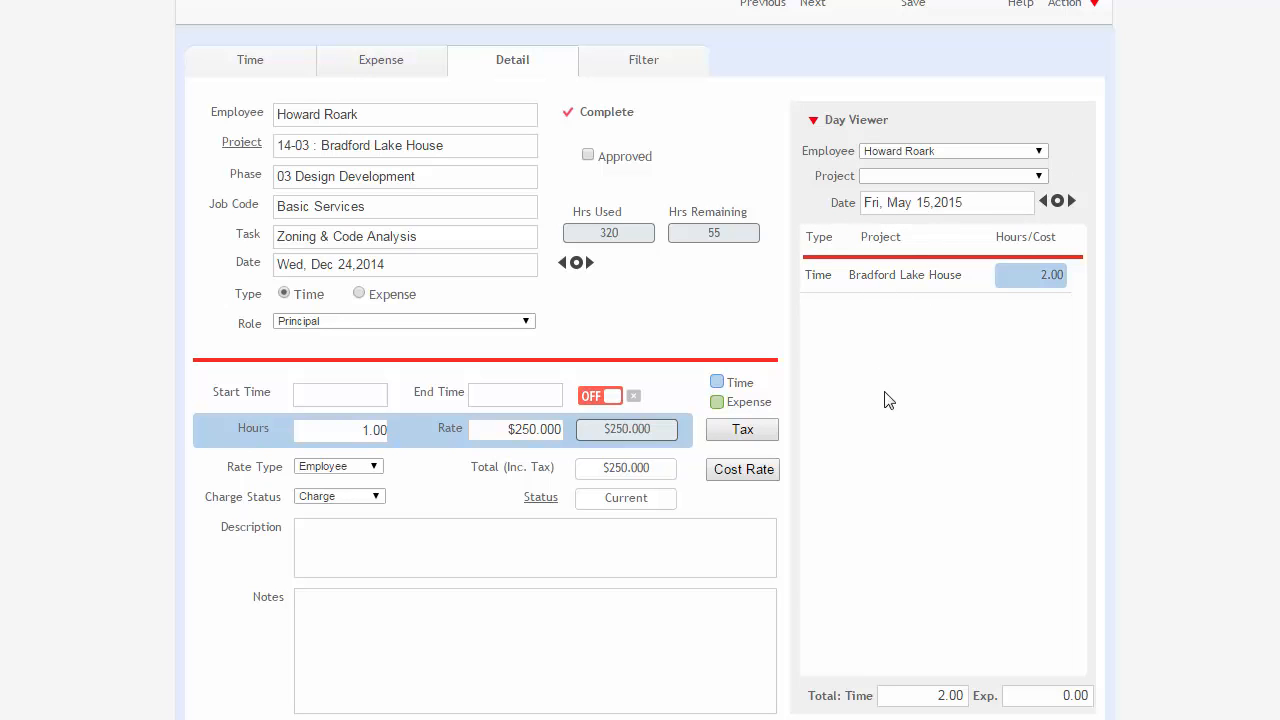
pyautogui.click(899, 285)
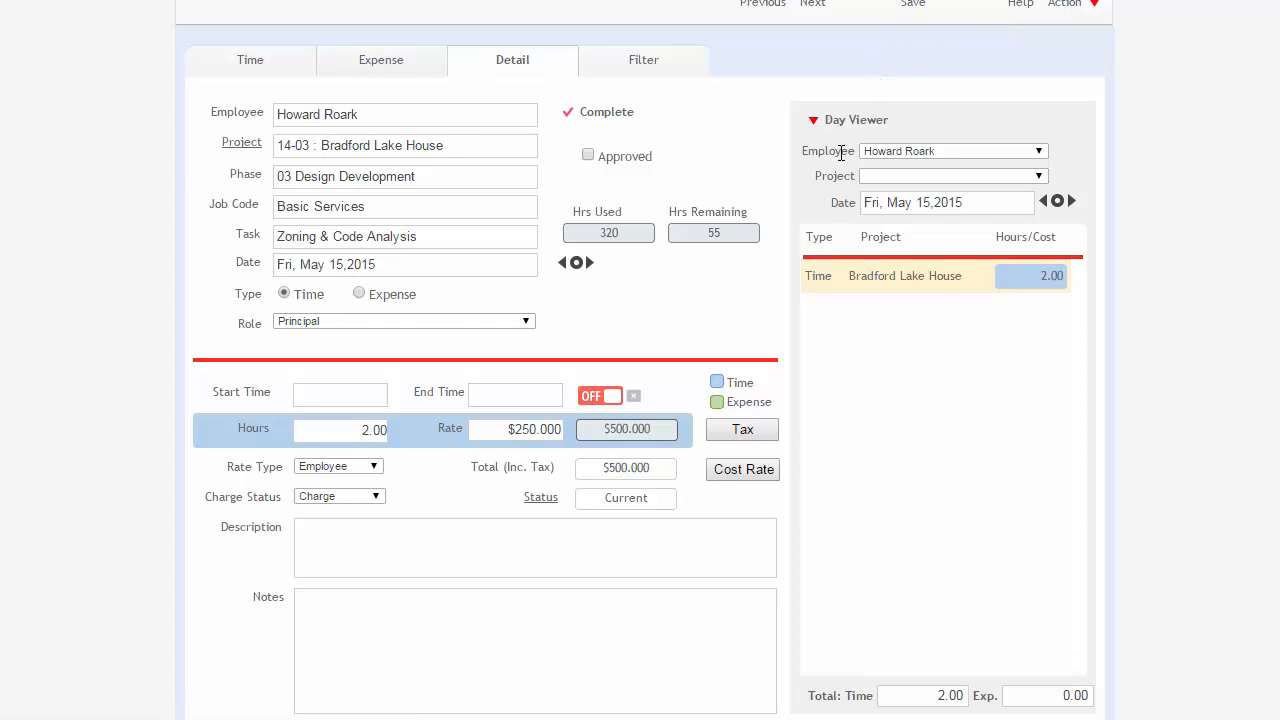
# Filter the time and expense slips by project number 14-01.
pyautogui.scroll(1, 840, 152)
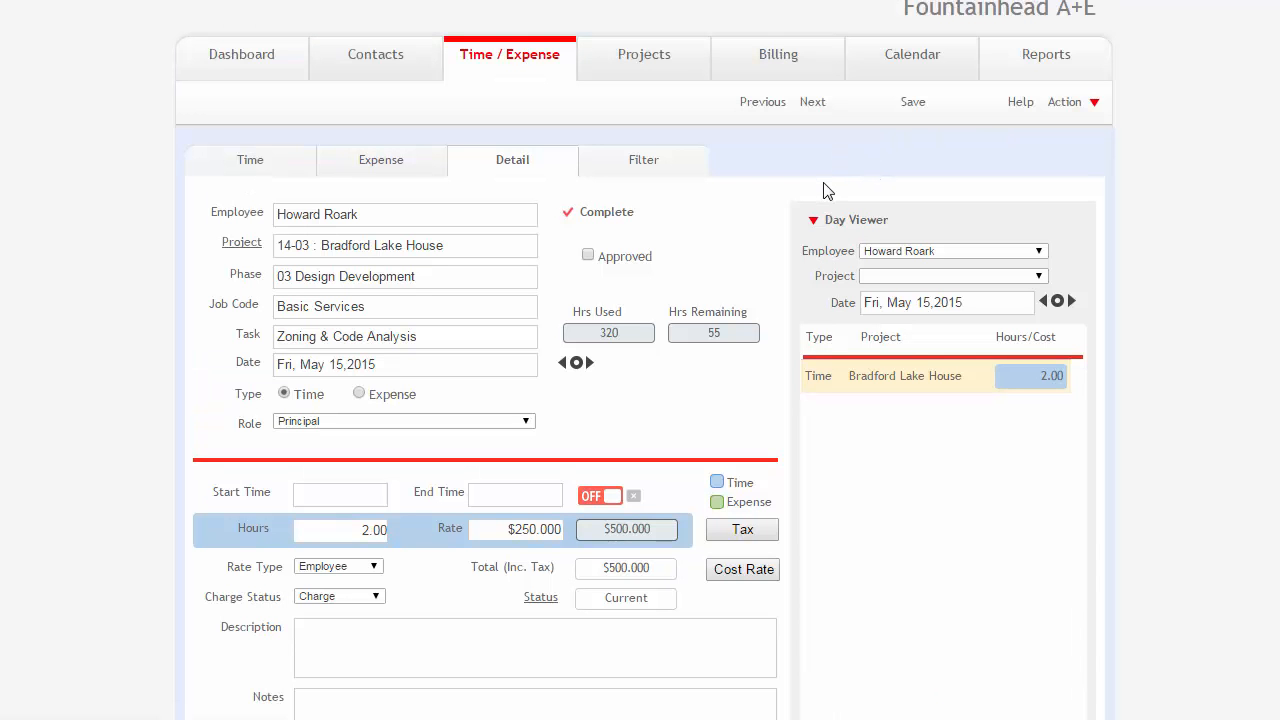
pyautogui.click(637, 168)
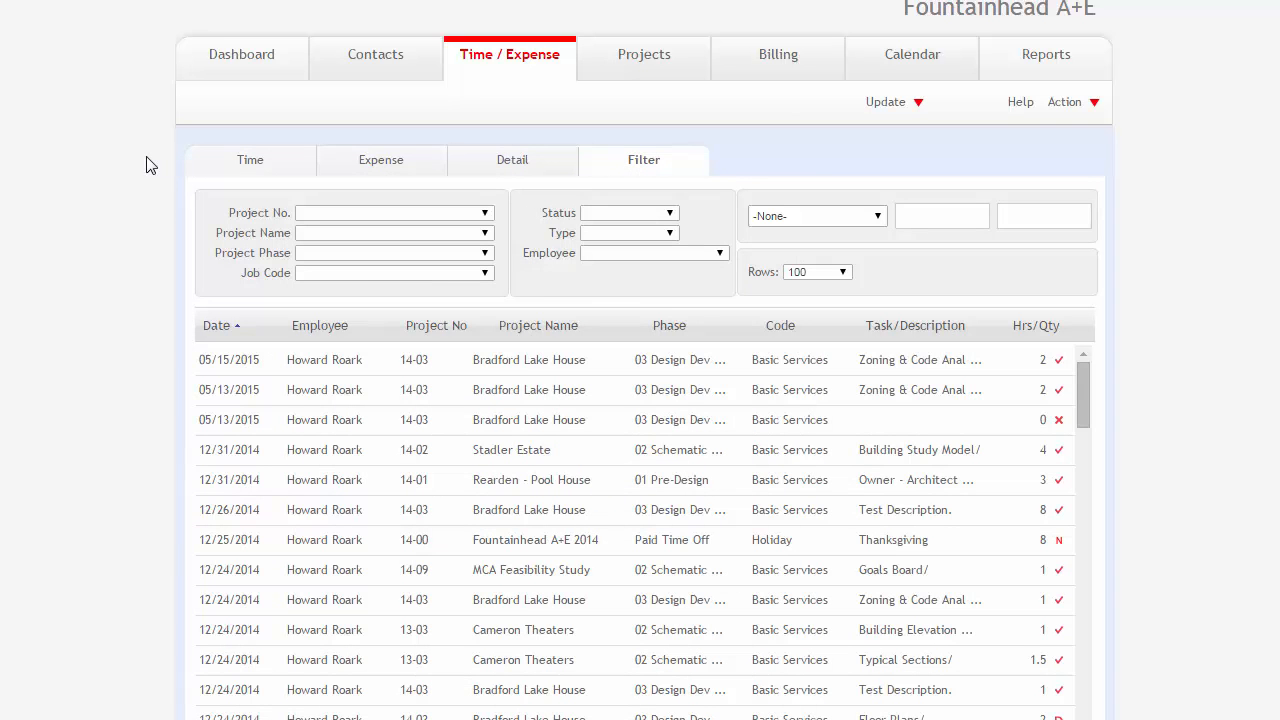
pyautogui.scroll(-1, 150, 166)
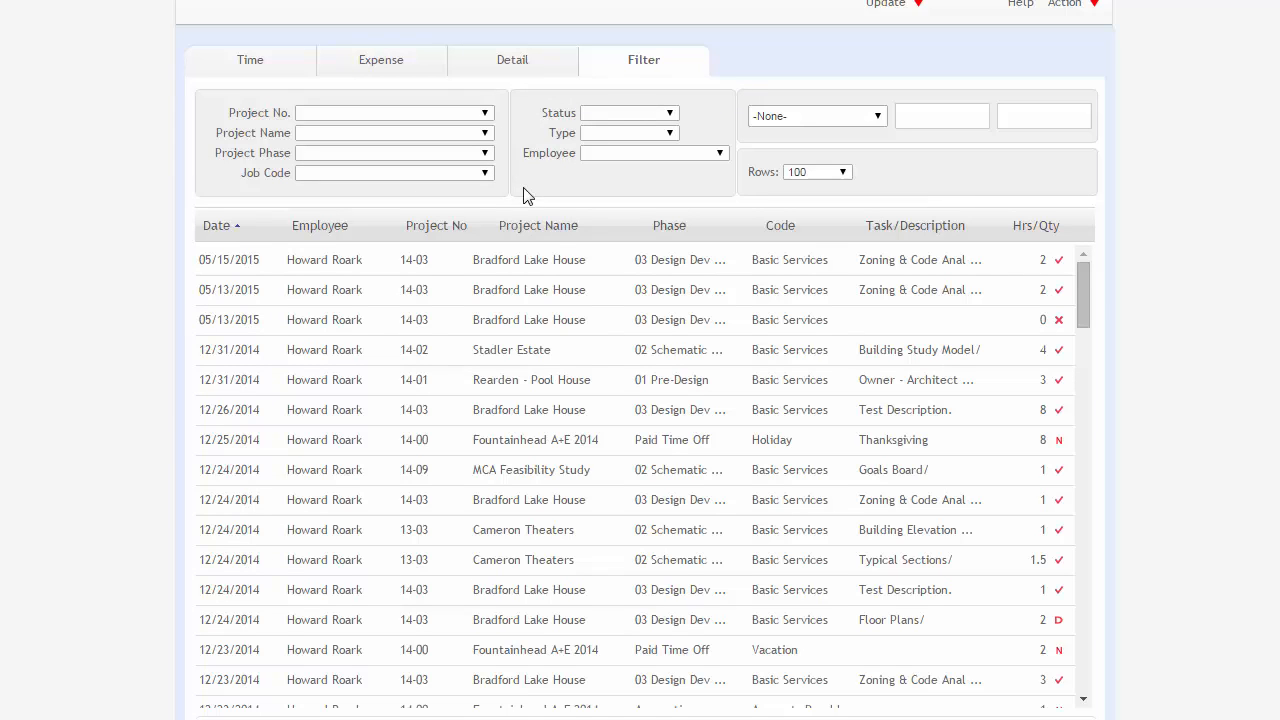
pyautogui.click(466, 113)
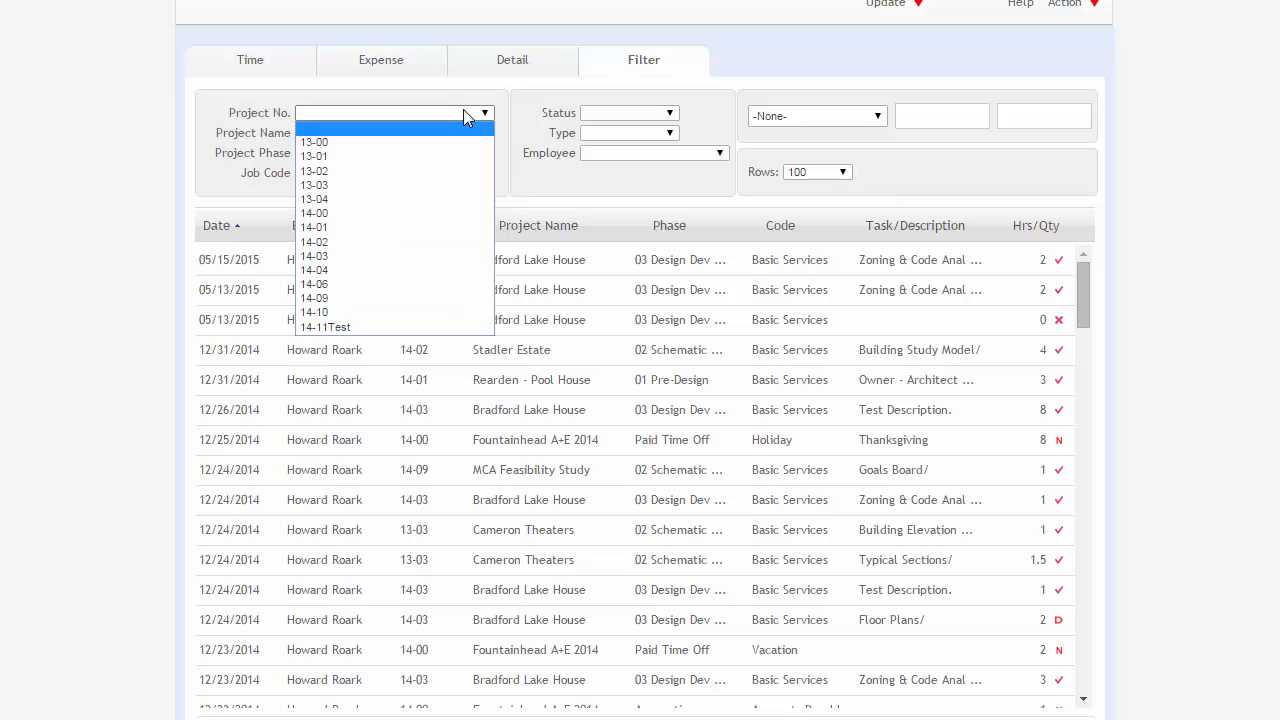
pyautogui.click(398, 228)
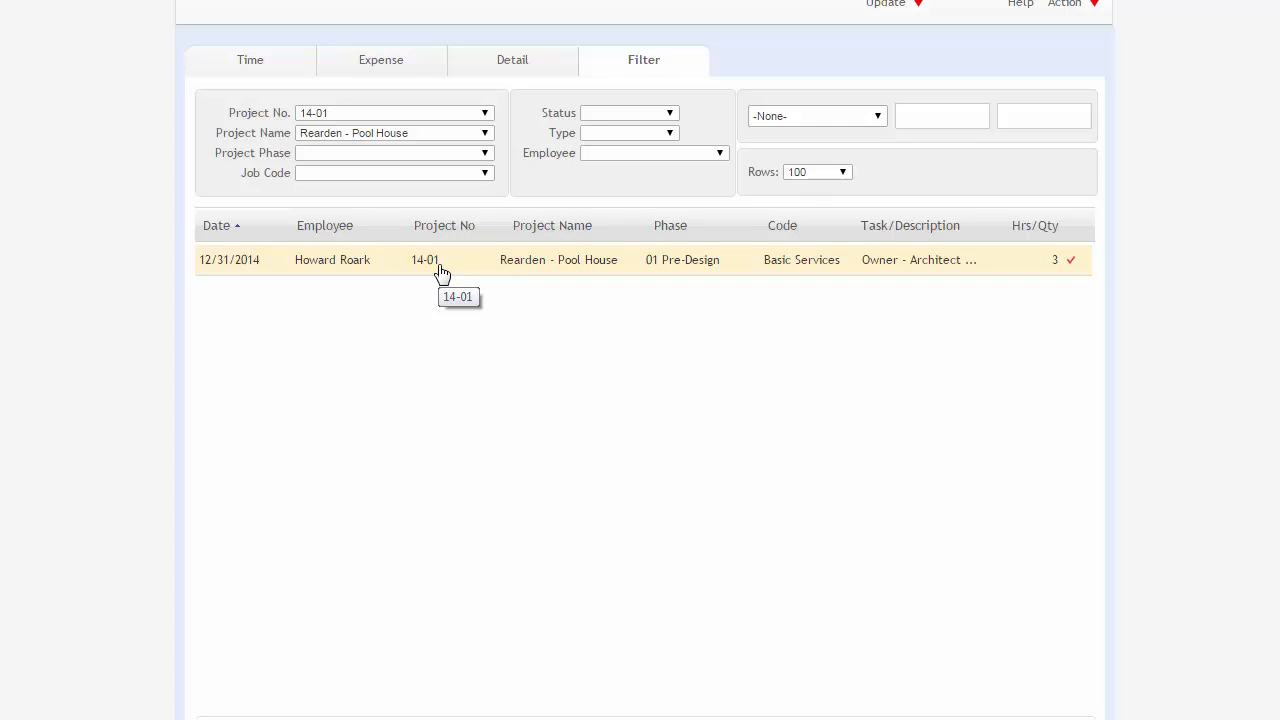
# Look through the project phase, status, type and employee filter options without choosing any.
pyautogui.click(413, 153)
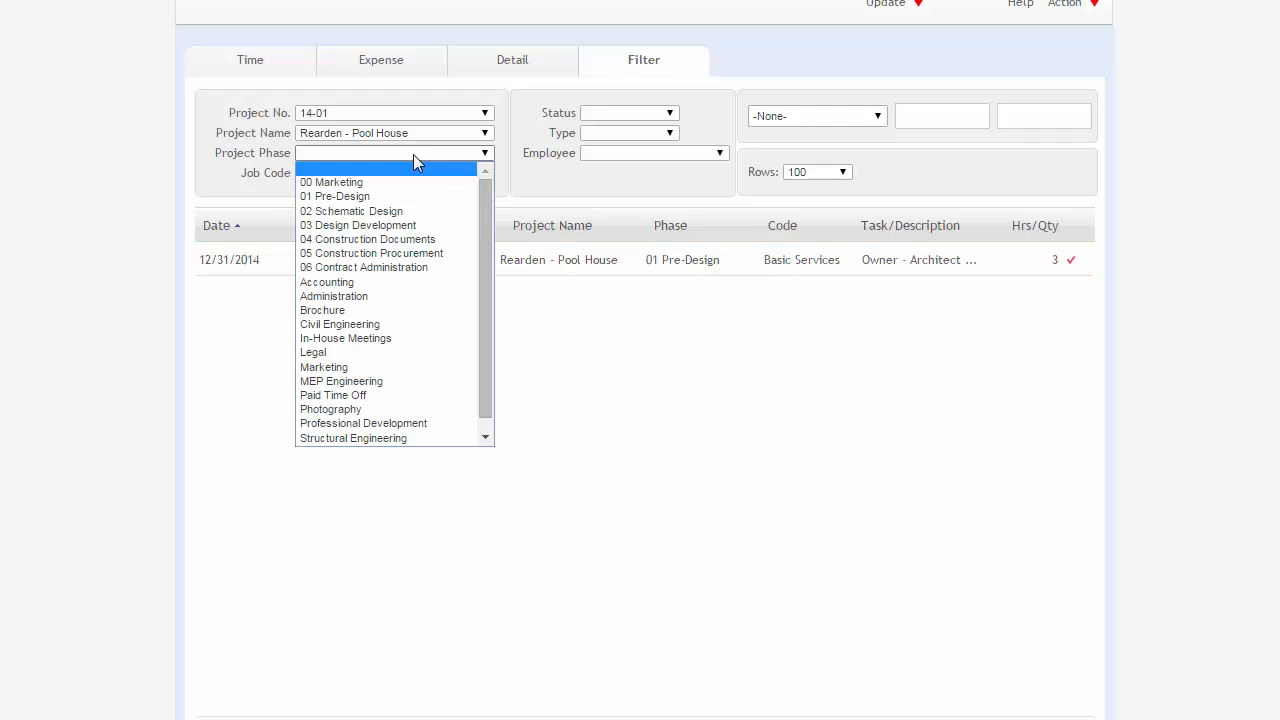
pyautogui.click(562, 182)
pyautogui.click(608, 114)
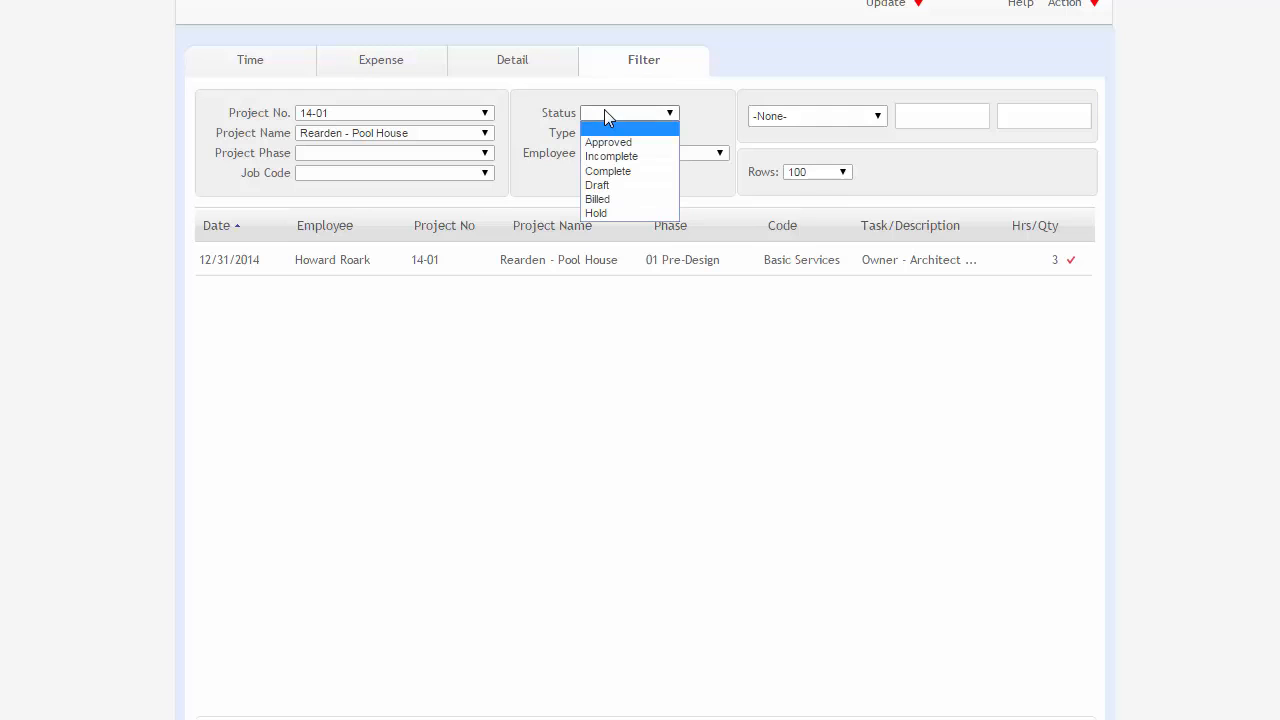
pyautogui.click(605, 113)
pyautogui.click(609, 133)
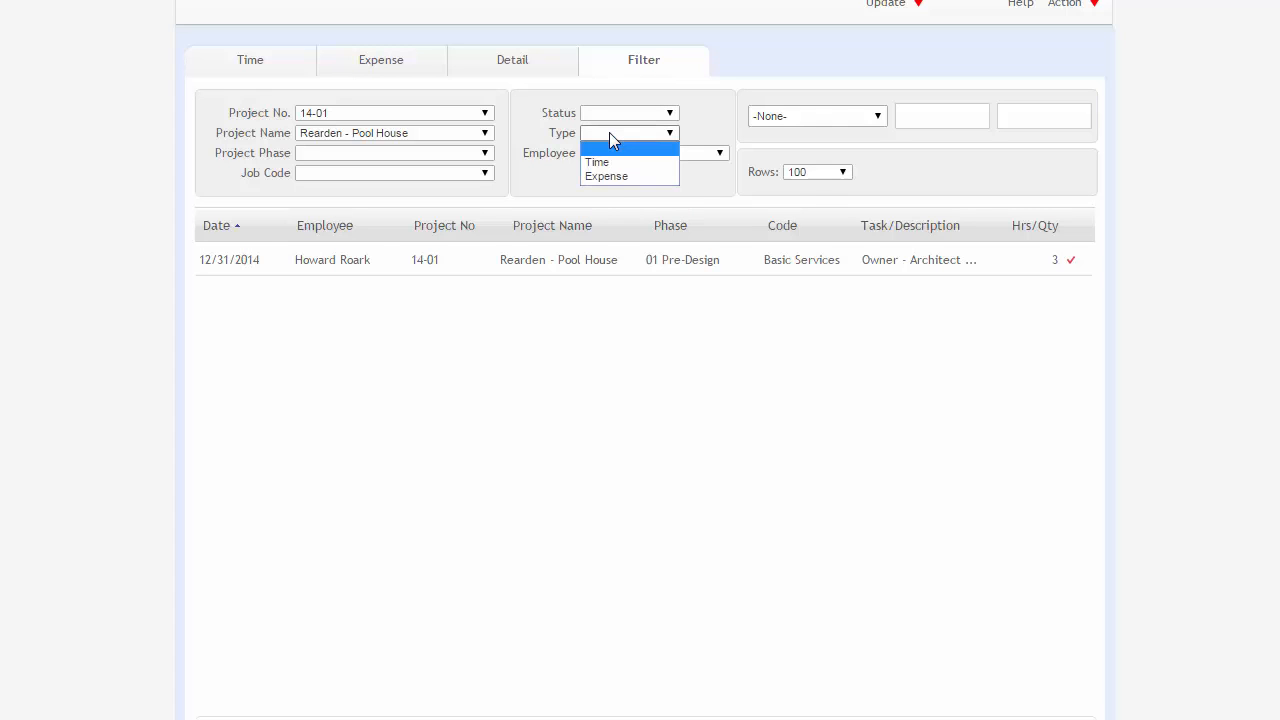
pyautogui.click(609, 132)
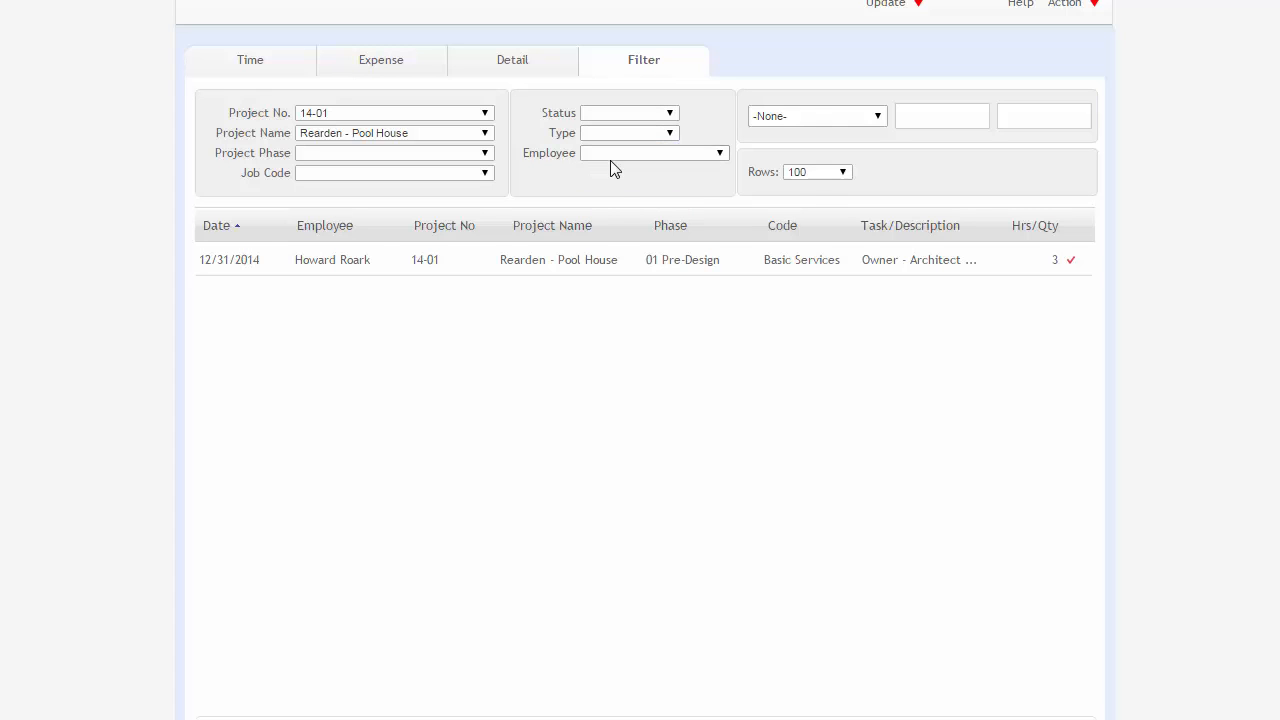
pyautogui.click(612, 155)
pyautogui.click(613, 165)
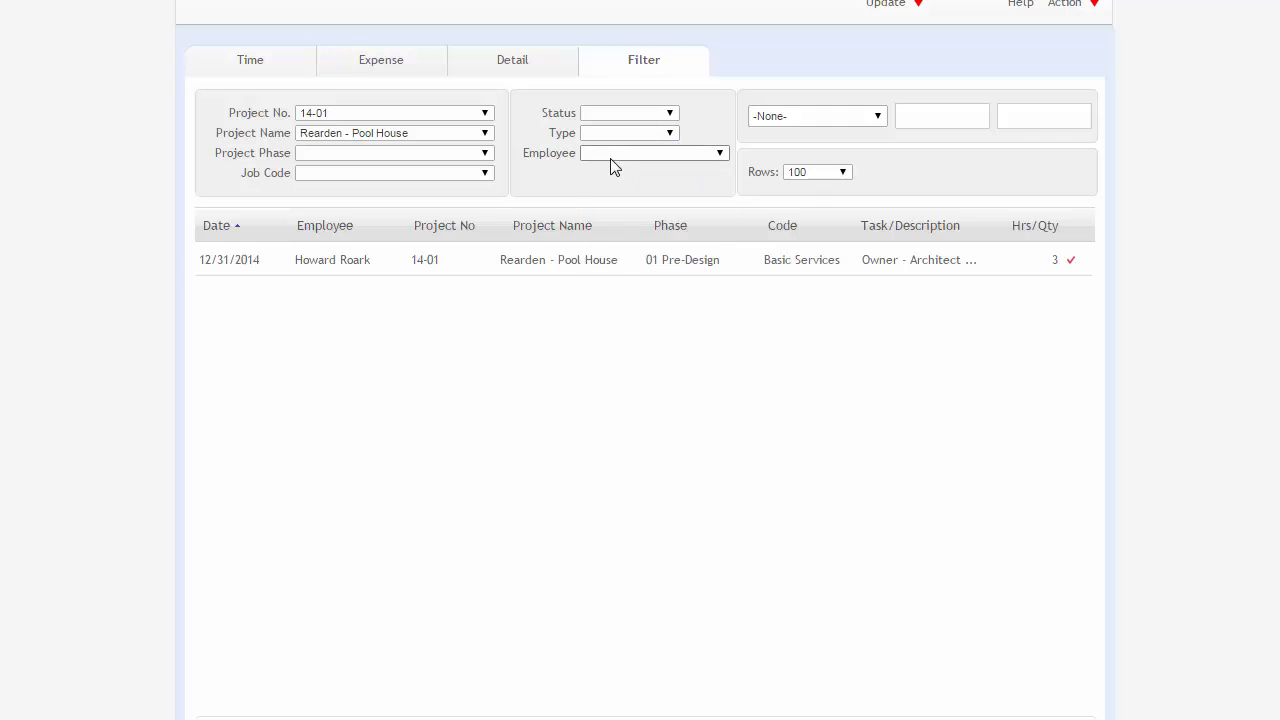
# Set the slip list's date range filter to All Date.
pyautogui.click(877, 118)
pyautogui.click(856, 149)
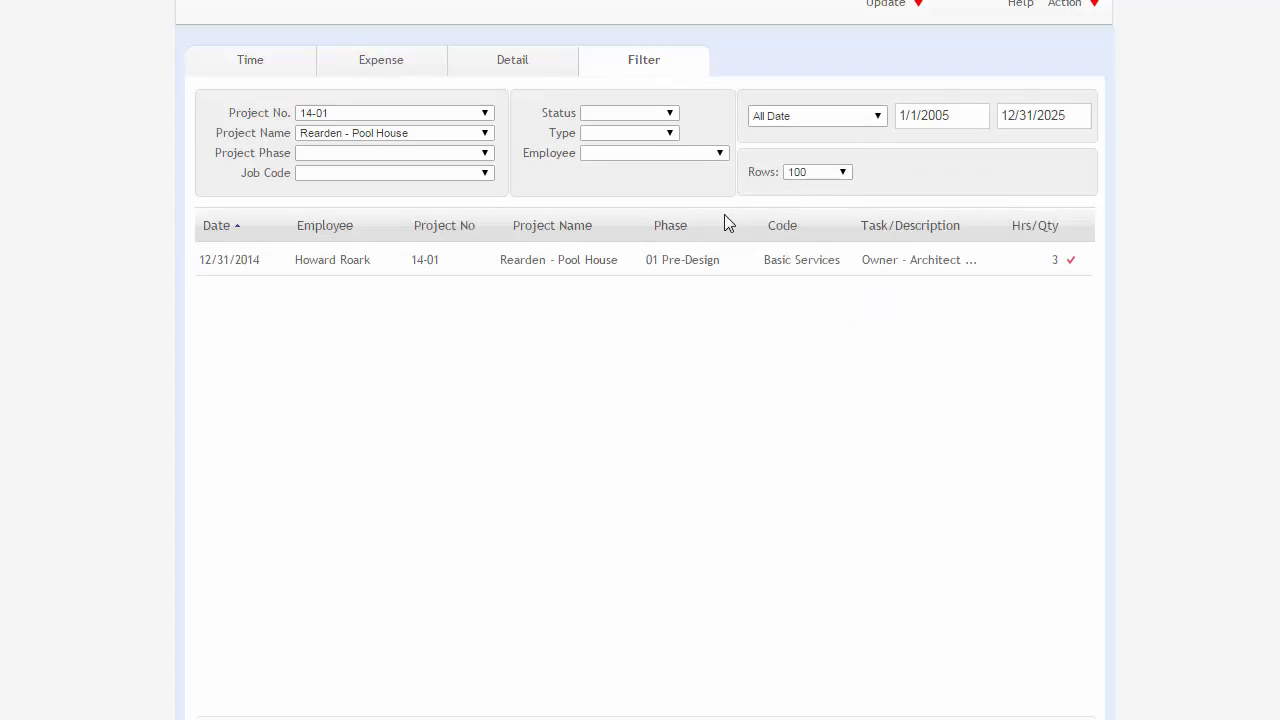
pyautogui.scroll(-1, 580, 290)
pyautogui.scroll(2, 575, 300)
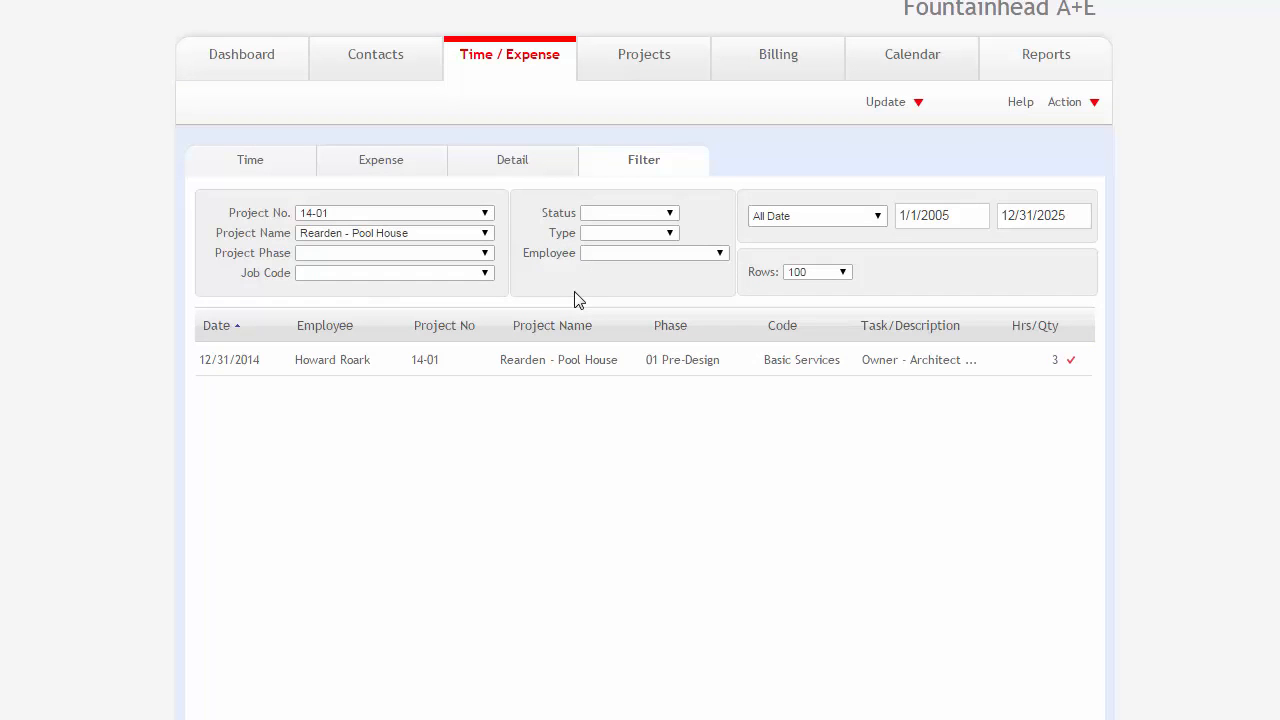